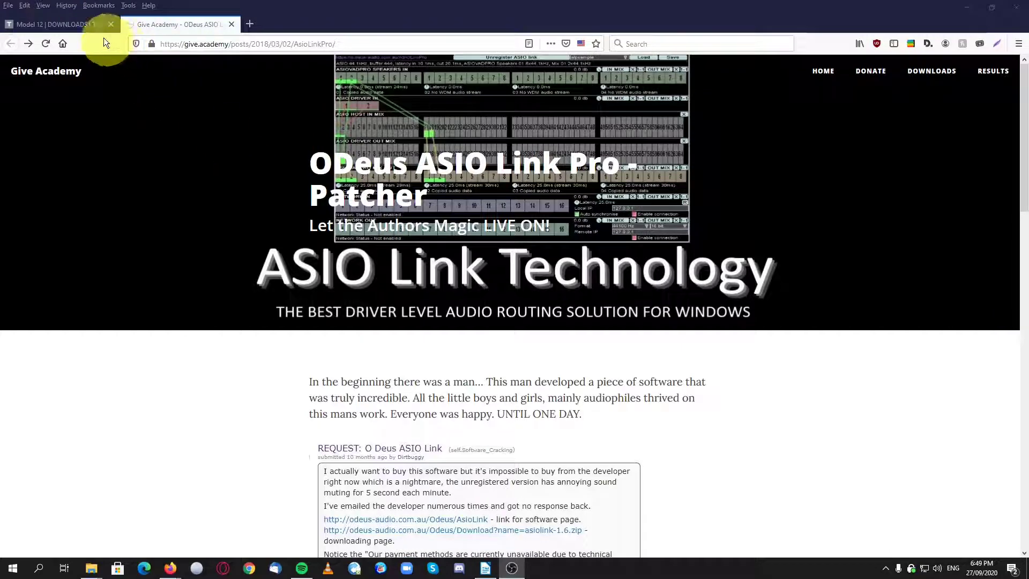
Step: Locate the Windows version of the TASCAM Model Mixer settings panel V1.20 on the Model 12 downloads page
left_click(86, 28)
scroll(534, 266, "down", 3)
scroll(534, 263, "up", 4)
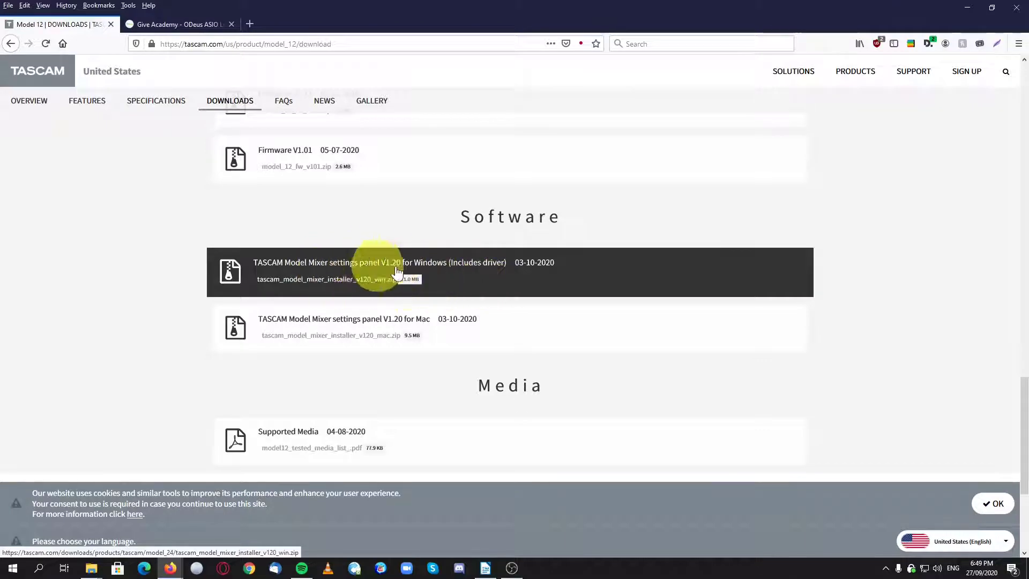
Step: Return to the Give Academy post on ODeus ASIO Link Pro and read through to its patcher and installer links
left_click(181, 30)
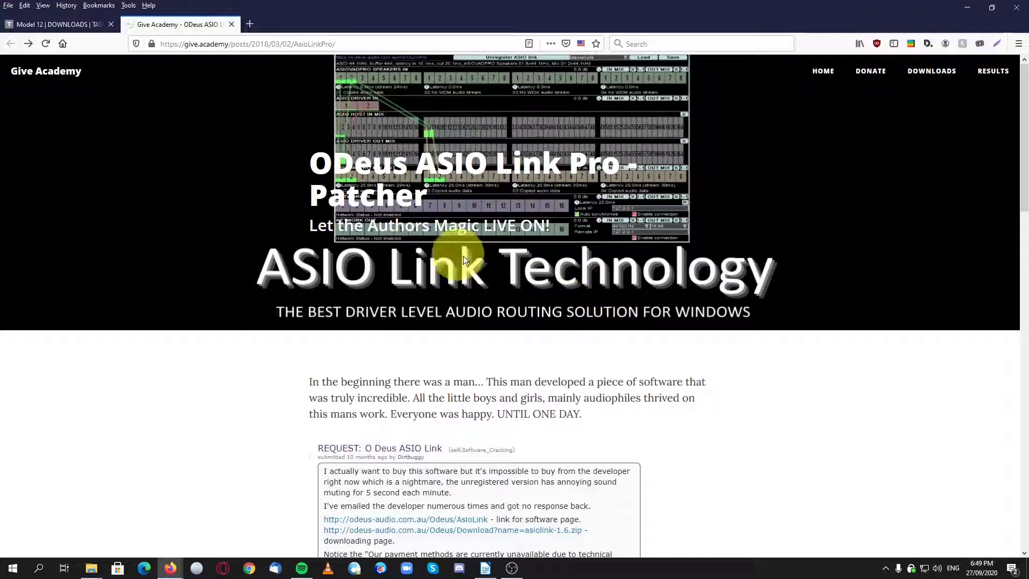
scroll(416, 256, "down", 4)
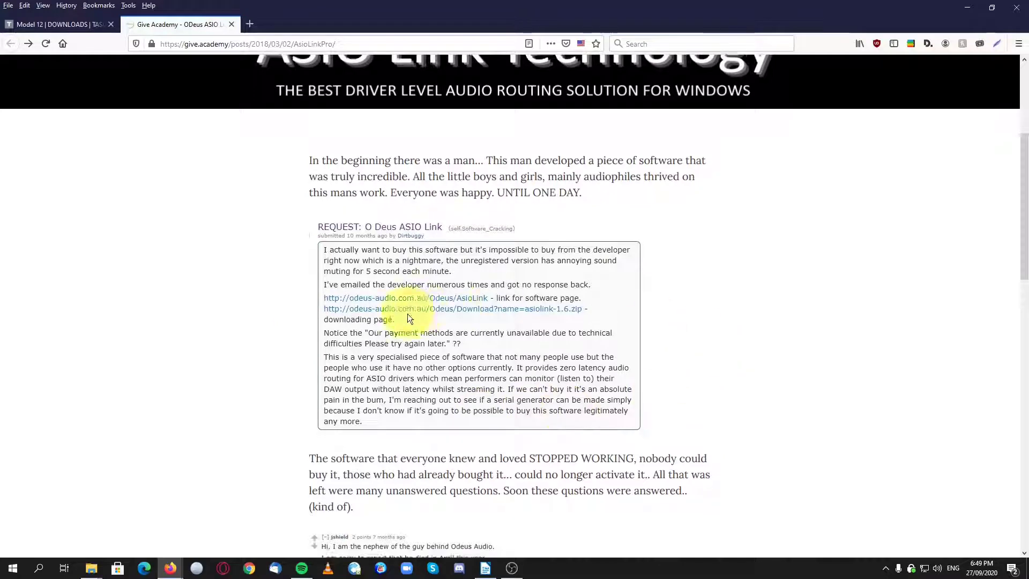
scroll(225, 332, "down", 3)
scroll(400, 386, "down", 6)
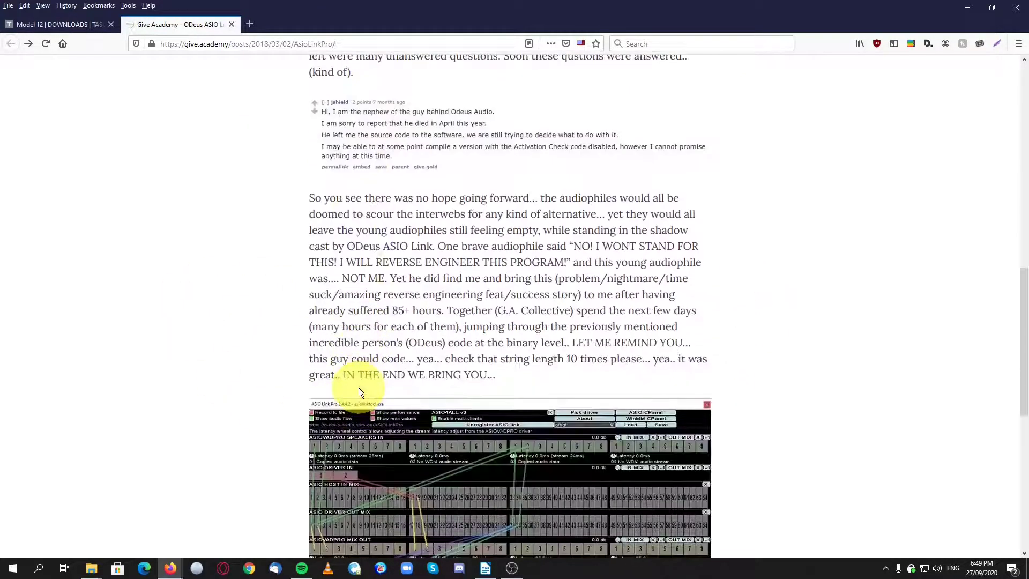
scroll(366, 385, "down", 1)
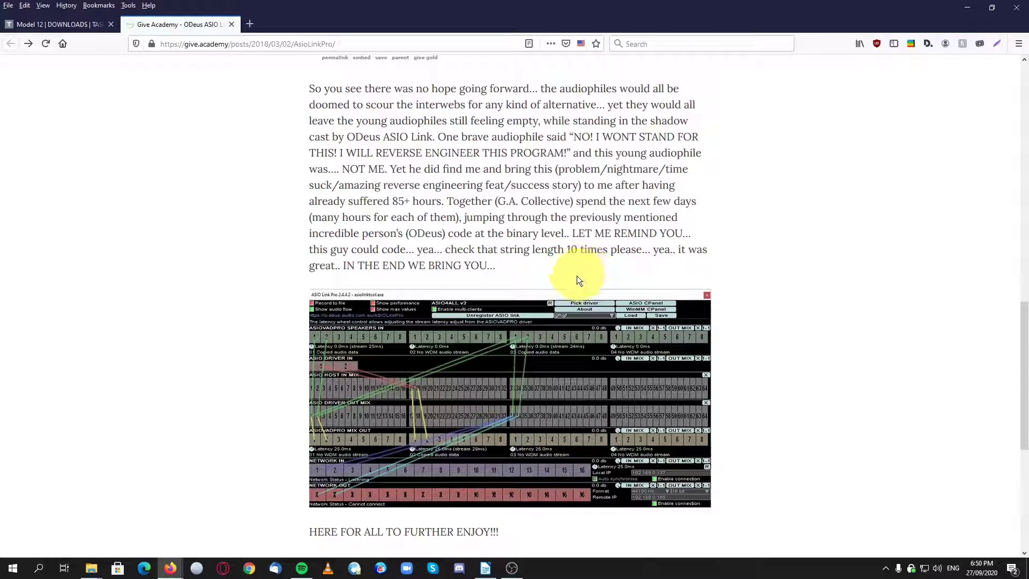
scroll(575, 348, "down", 3)
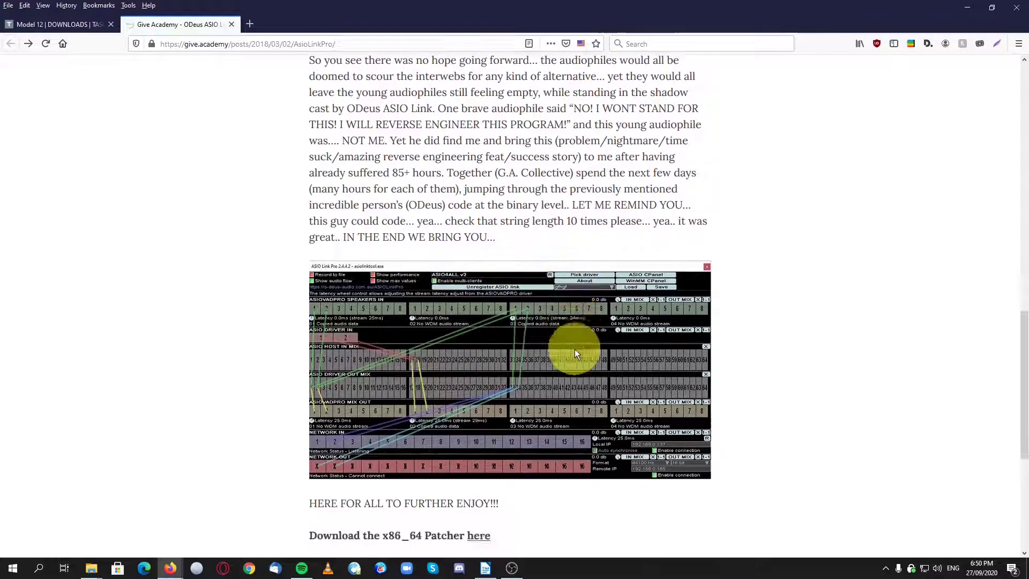
scroll(670, 365, "down", 2)
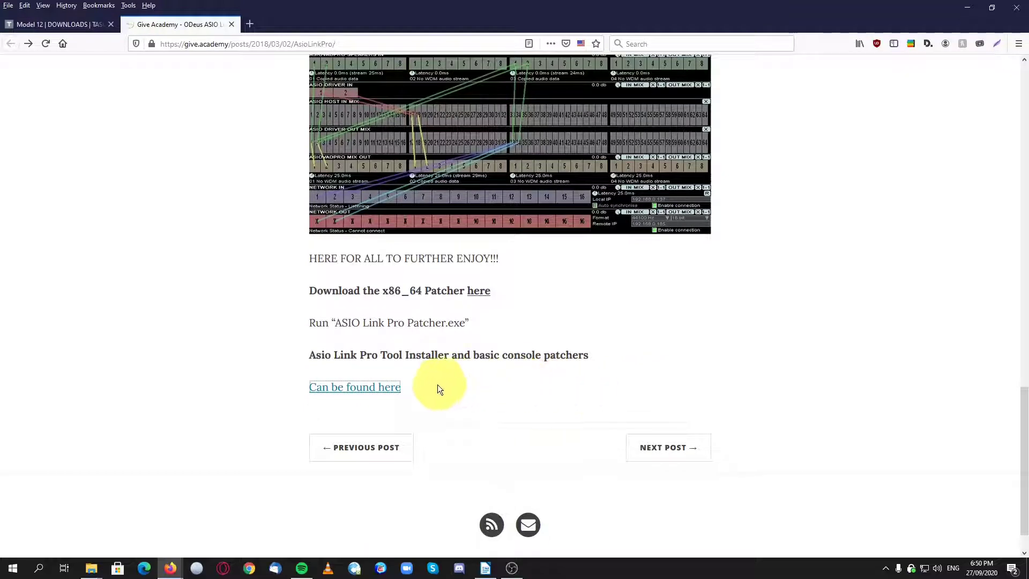
Step: Open the page holding the Asio Link Pro Tool installer and basic console patchers, and review its download links
left_click(378, 388)
scroll(664, 311, "down", 3)
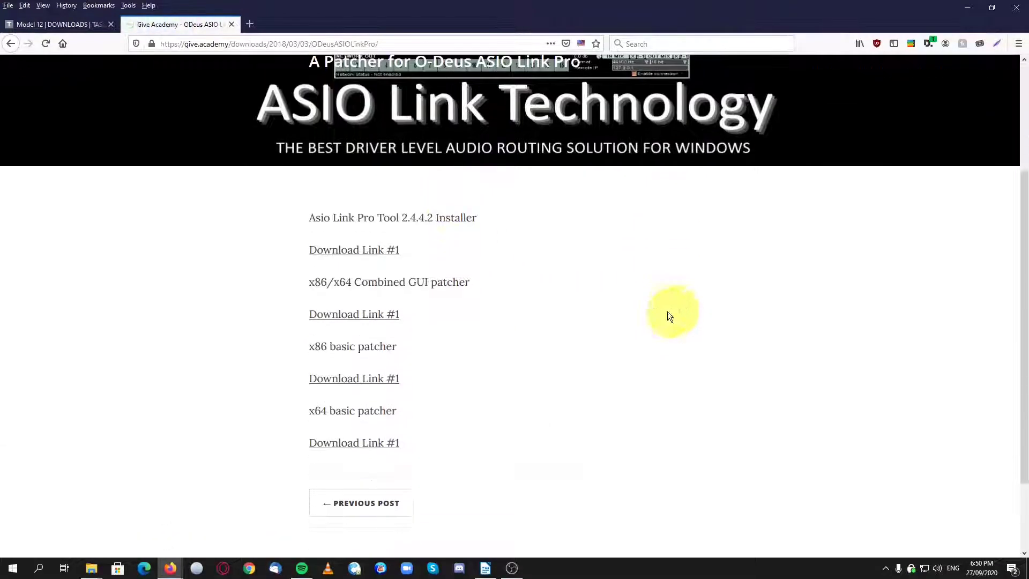
left_click(322, 251)
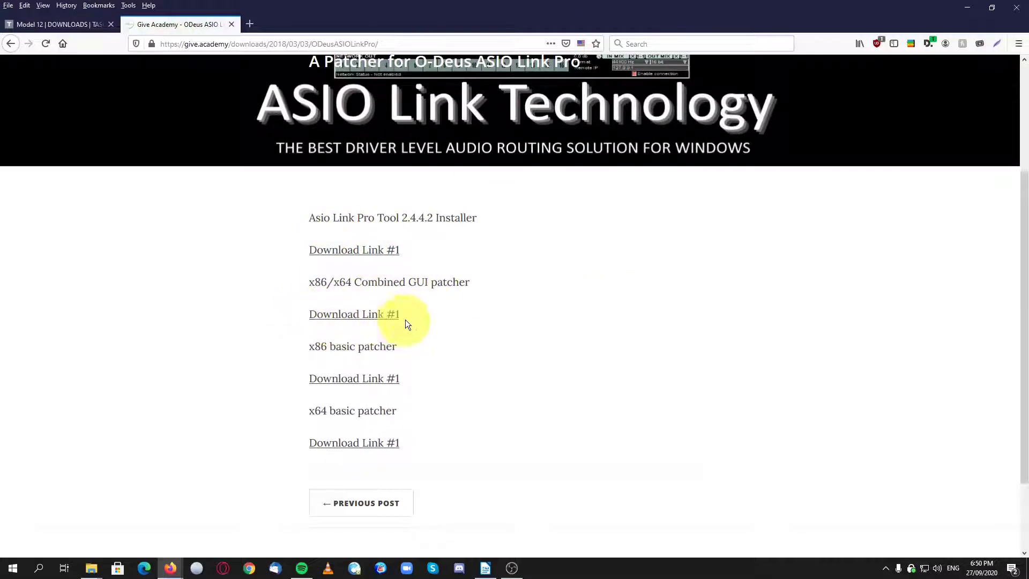
scroll(534, 313, "up", 3)
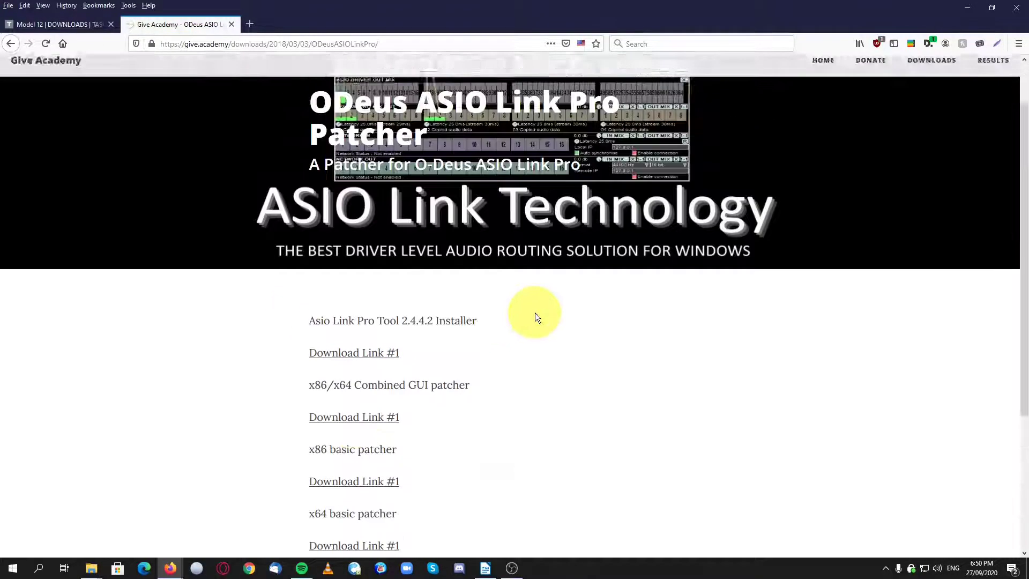
scroll(531, 316, "down", 4)
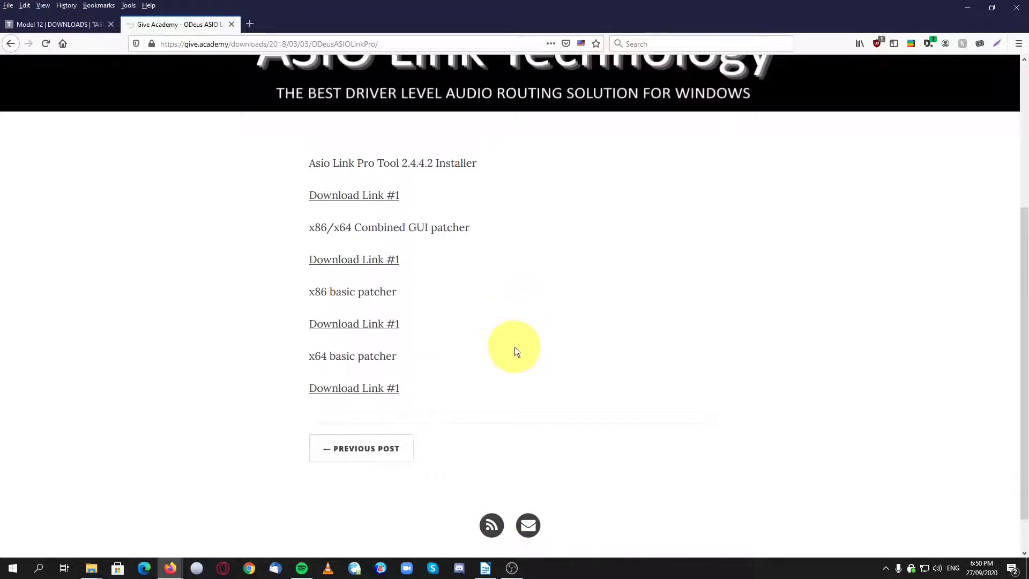
scroll(516, 349, "up", 3)
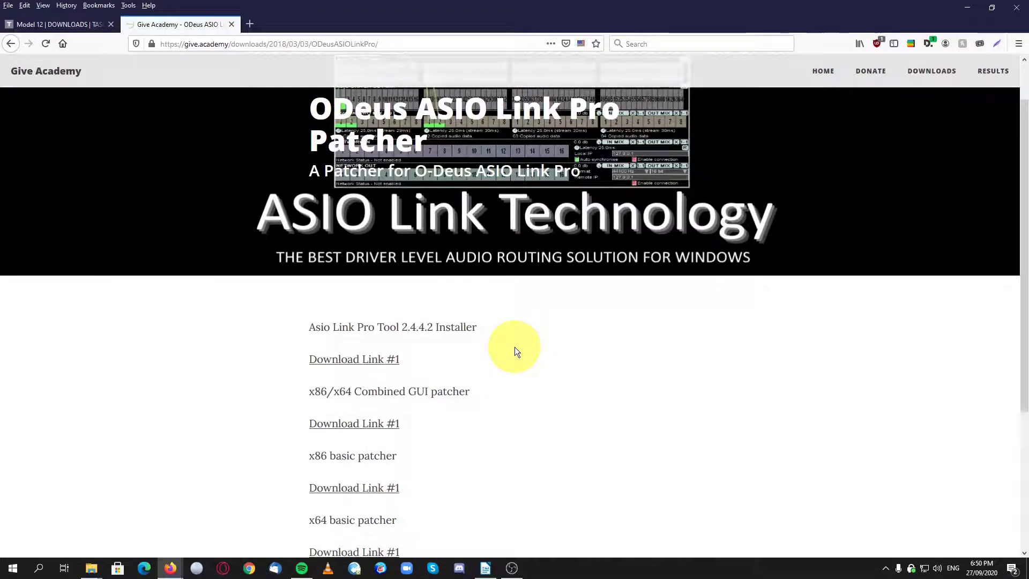
scroll(514, 347, "down", 2)
scroll(515, 352, "down", 1)
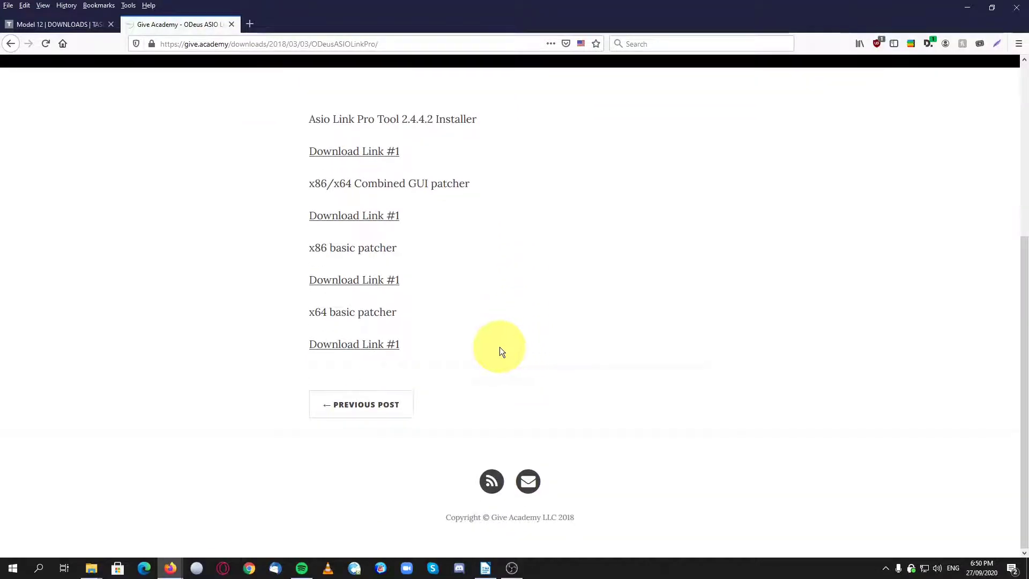
scroll(535, 338, "up", 4)
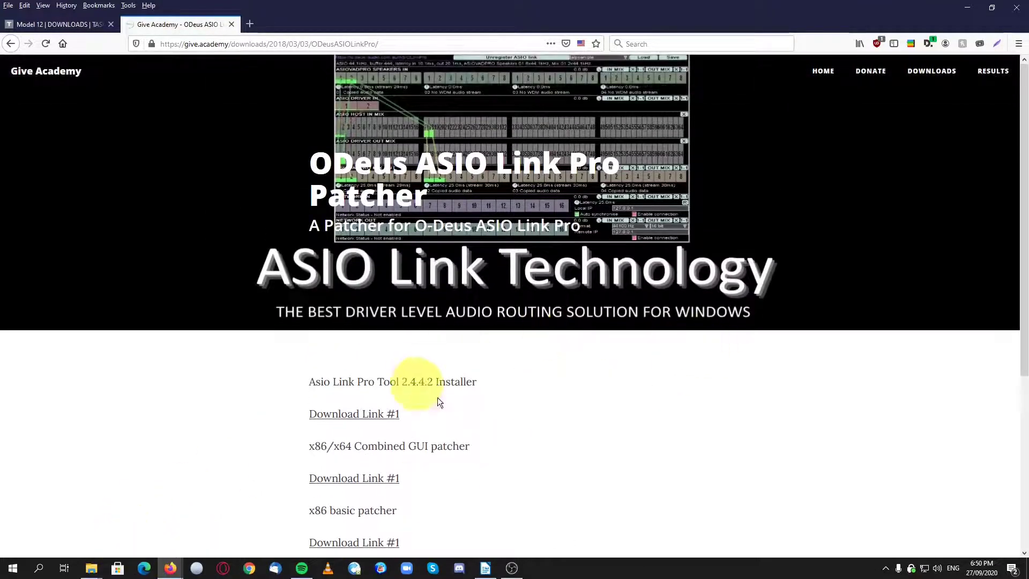
Step: Run TASCAM_Model_Mixer_Installer_1.20.exe from its folder, allow it to make changes, accept the license agreement and install the software
left_click(90, 567)
left_click(63, 518)
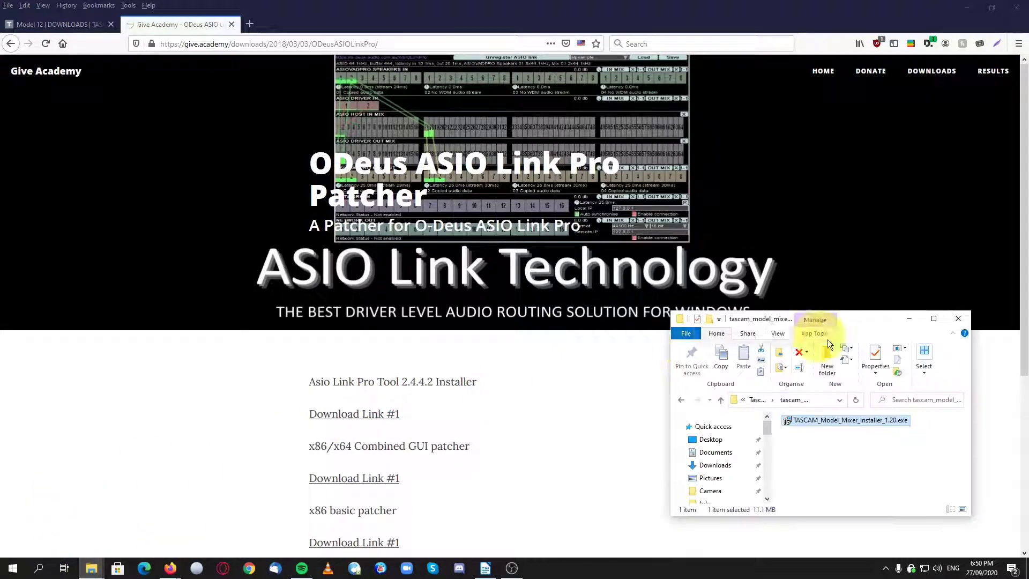
left_click(839, 424)
double_click(839, 424)
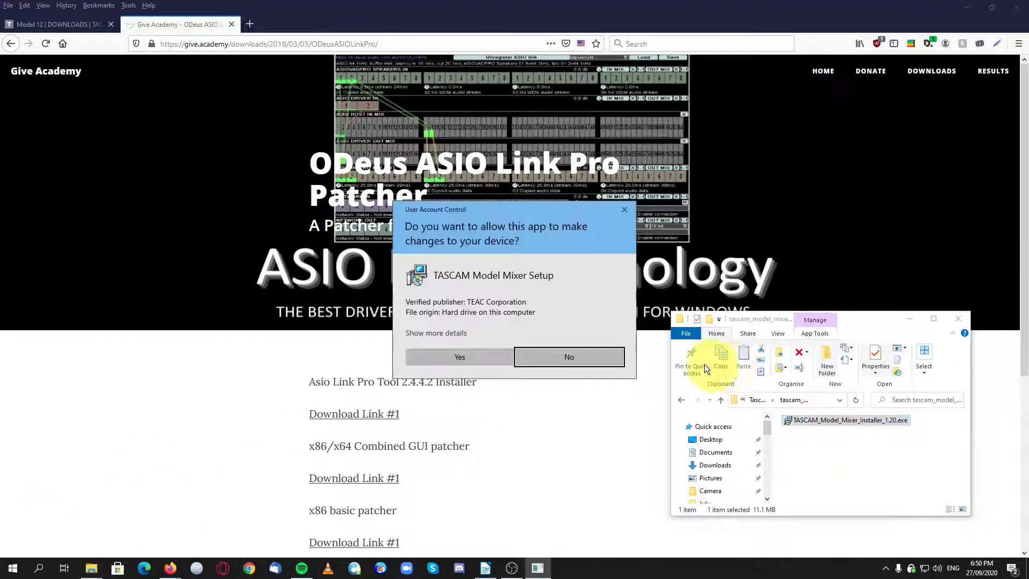
left_click(476, 356)
left_click(440, 336)
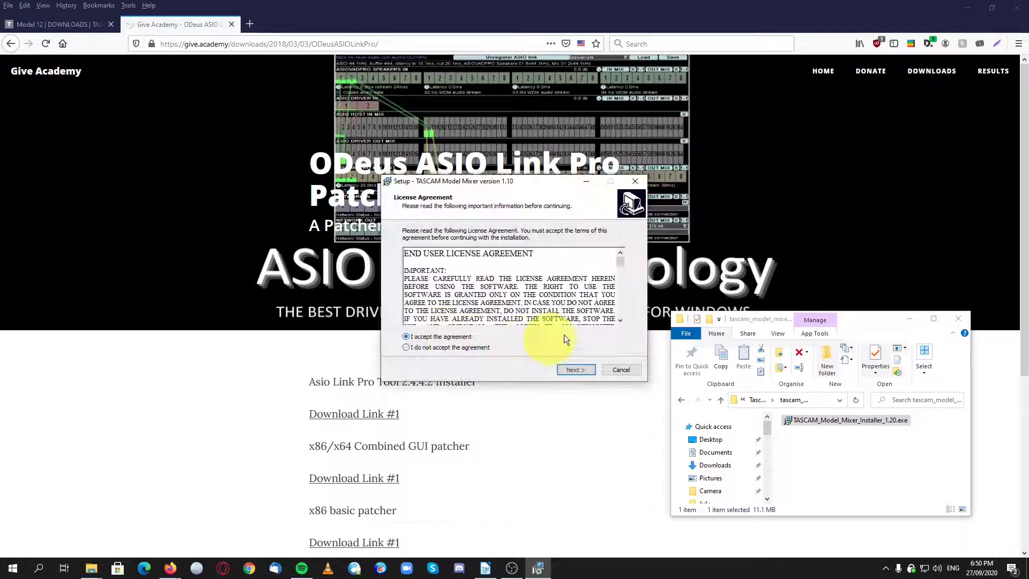
left_click_drag(621, 264, 619, 325)
left_click(576, 370)
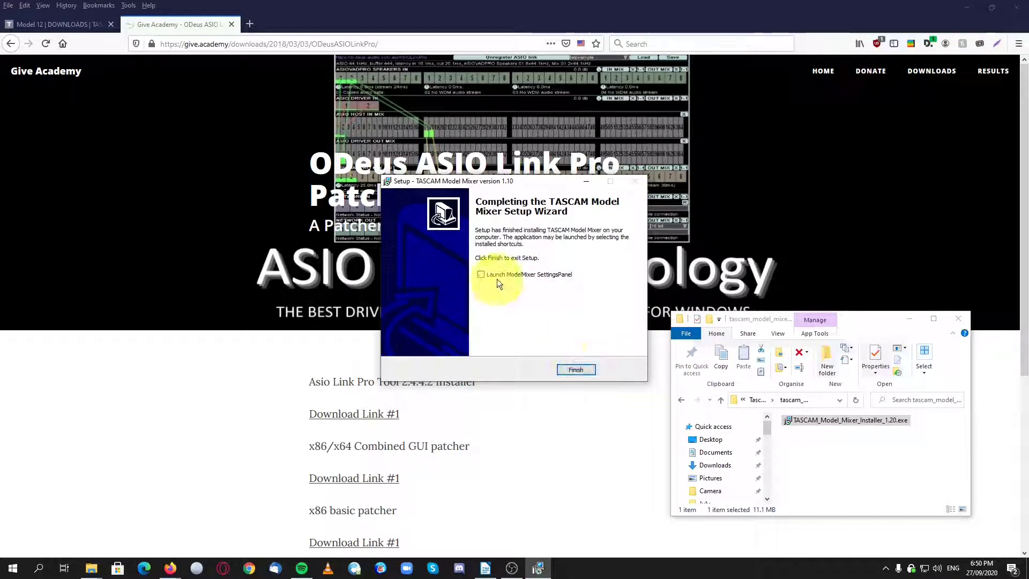
Step: Finish the TASCAM setup with Launch ModelMixer SettingsPanel enabled, and close the settings panel after dismissing its information message
left_click(498, 278)
left_click(575, 368)
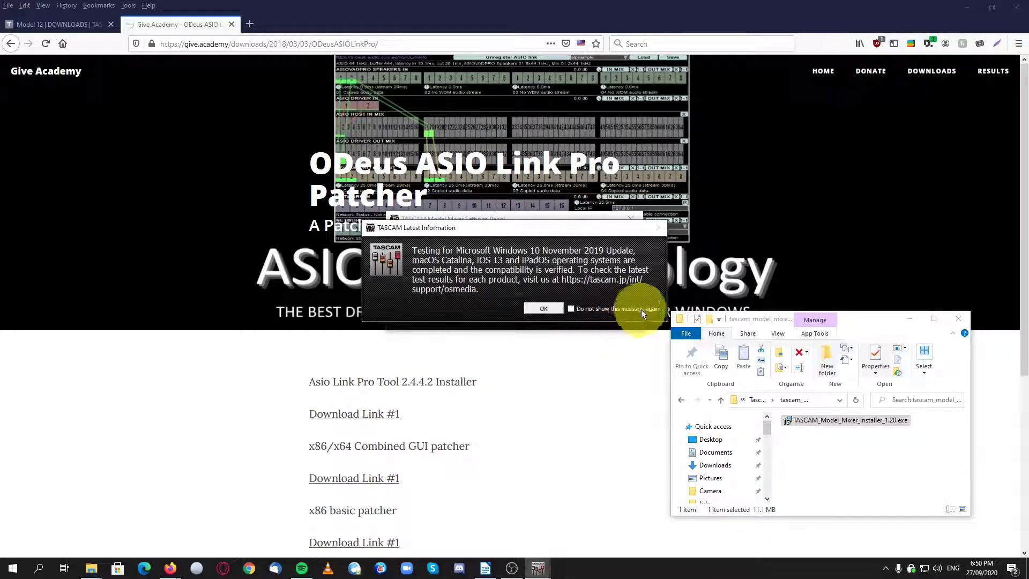
left_click(544, 310)
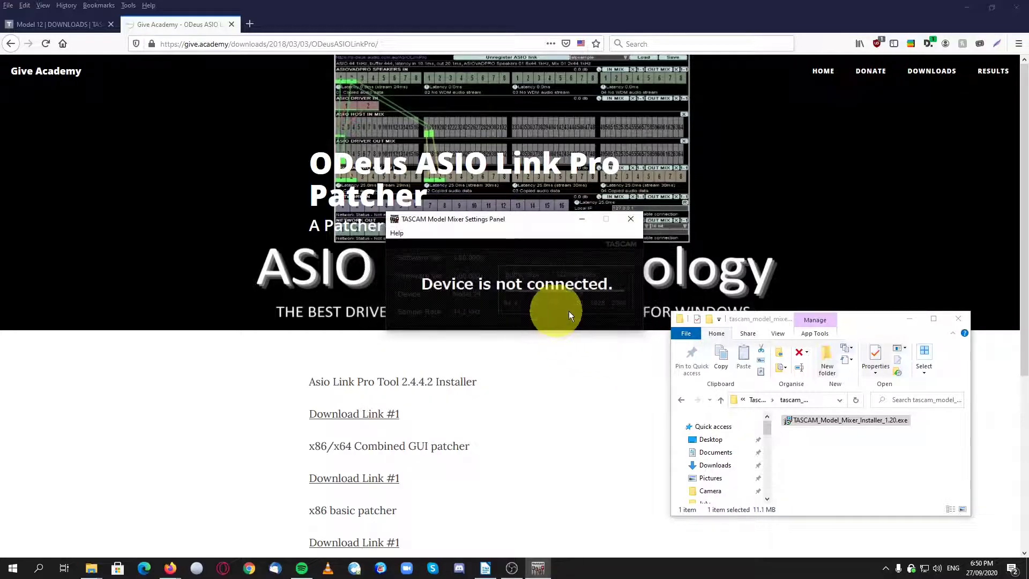
left_click(631, 221)
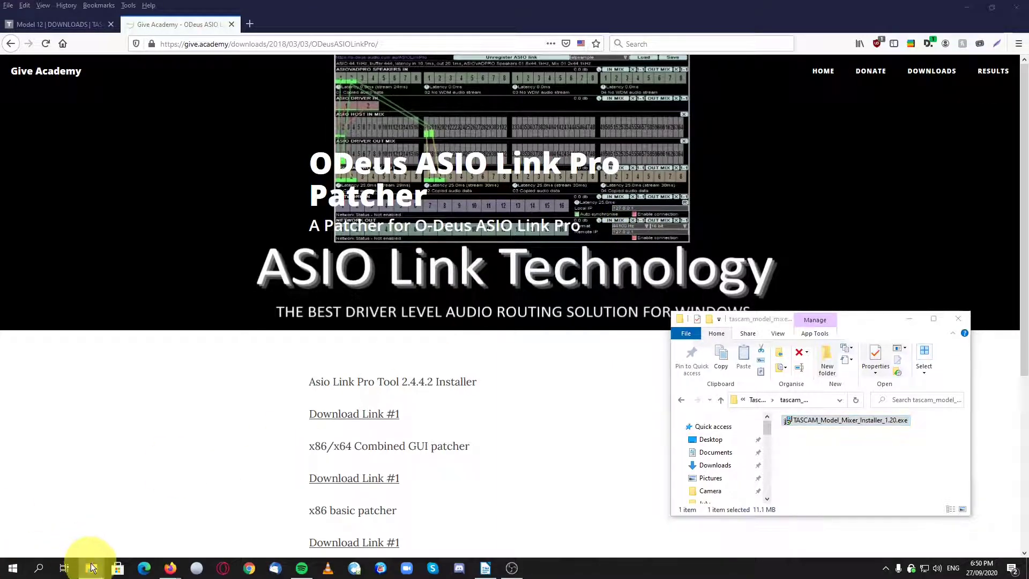
Step: Run asiolinkpro.exe from the AsioLink Pro folder and allow it to make changes to the device
mouse_move(91, 567)
left_click(141, 511)
key("BackSpace")
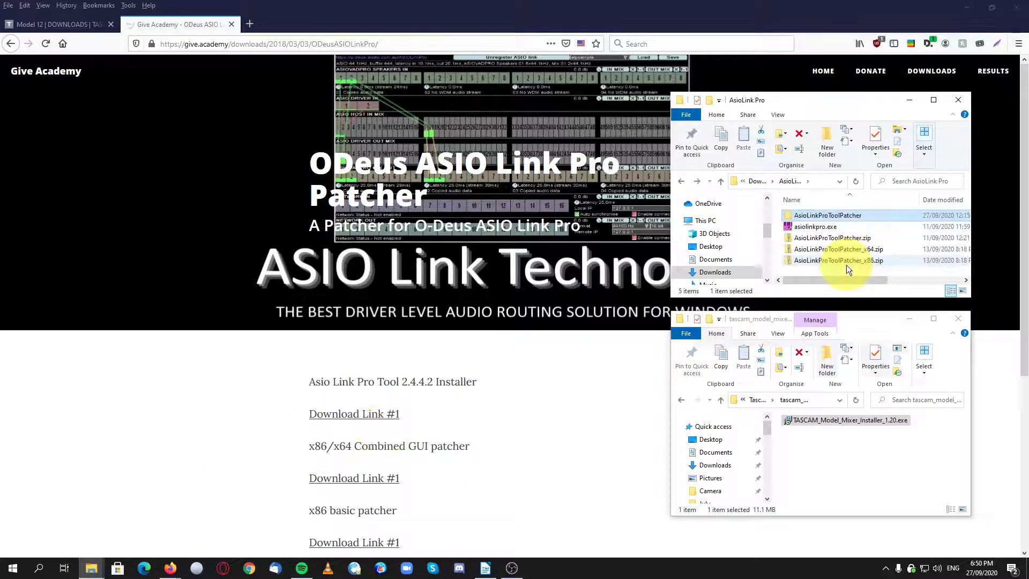
left_click(826, 227)
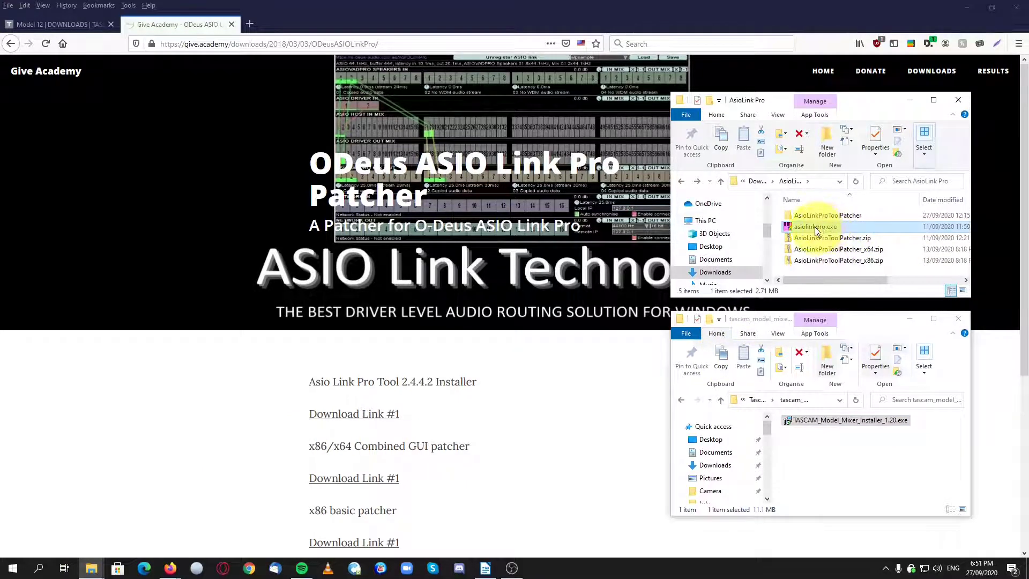
double_click(820, 229)
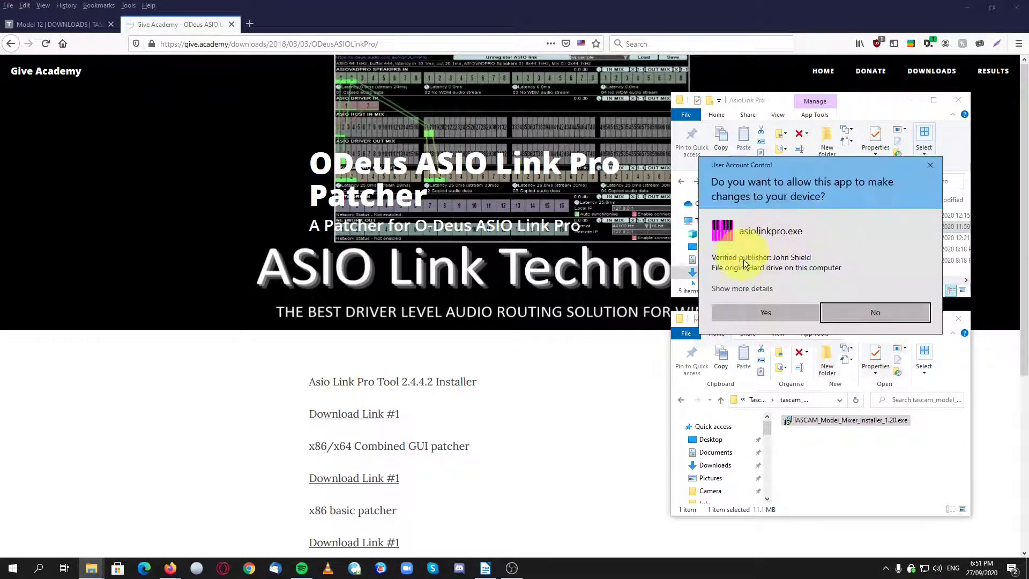
left_click(759, 307)
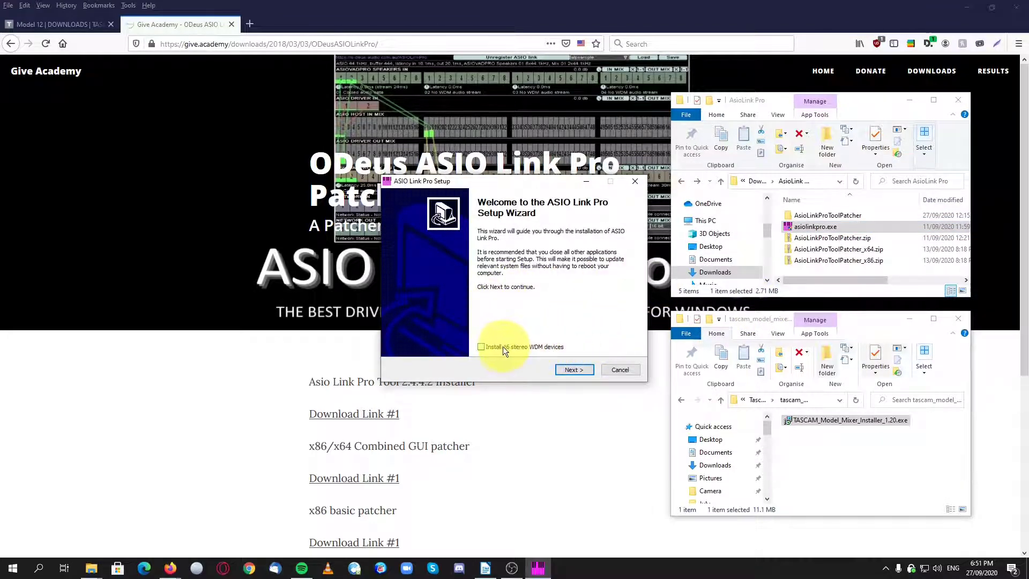
Step: Install ASIO Link Pro with the 16 stereo WDM devices option, keeping the destination folder C:\Program Files (x86)\ASIOLinkPro
left_click(480, 348)
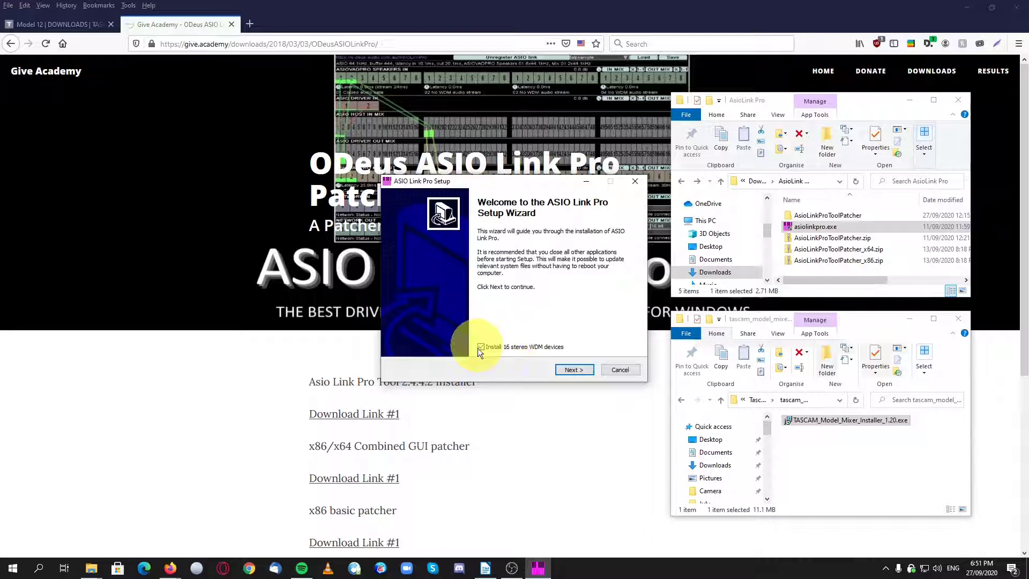
left_click(577, 369)
left_click(581, 370)
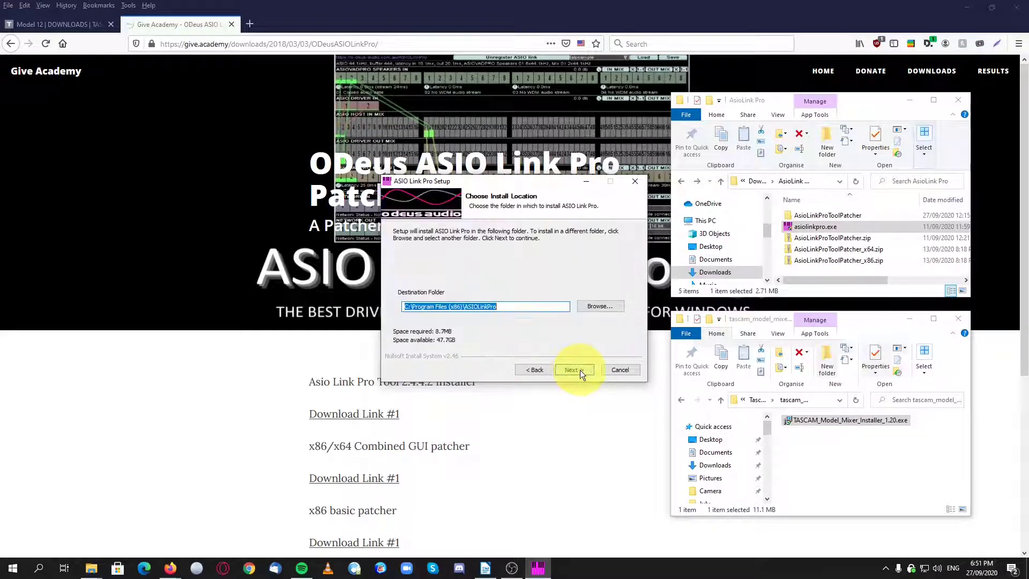
left_click(580, 370)
left_click(579, 370)
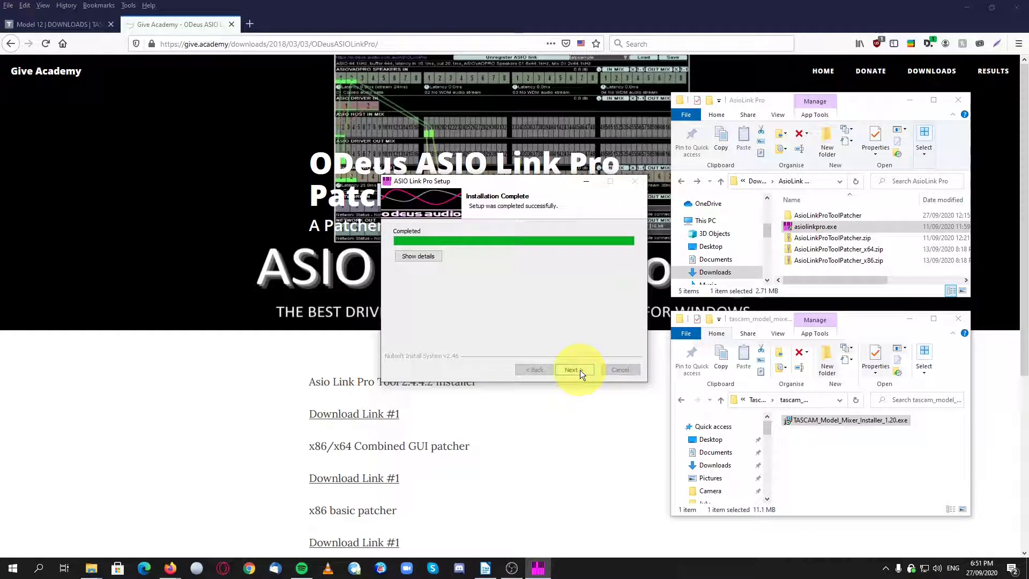
Step: Finish the ASIO Link Pro setup wizard with Run ASIO Link Pro Tool disabled
left_click(580, 370)
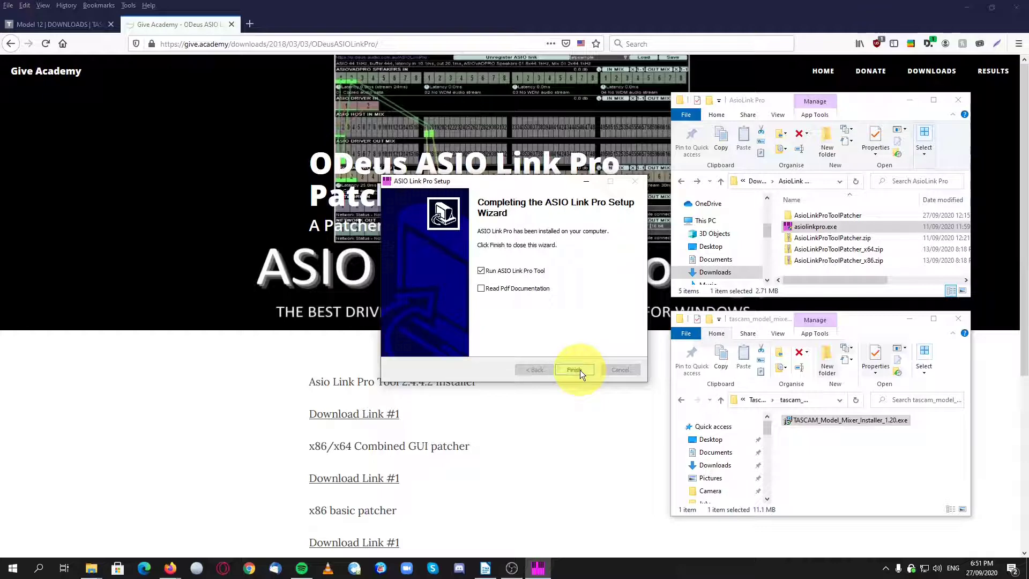
left_click(482, 271)
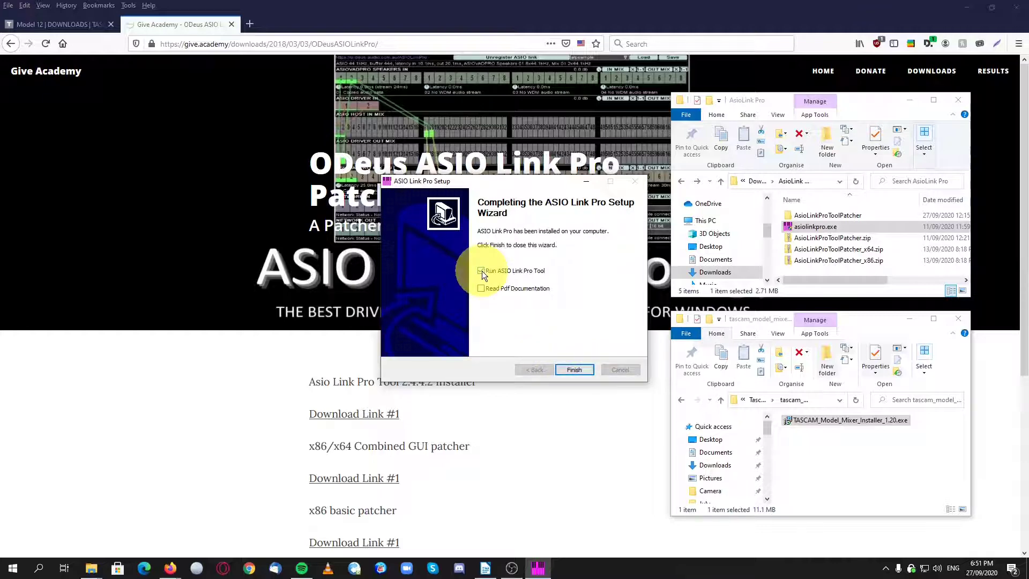
left_click(581, 370)
Step: Run ASIO Link Pro Patcher.exe from the AsioLinkProToolPatcher folder and allow it to make changes to the device
double_click(844, 215)
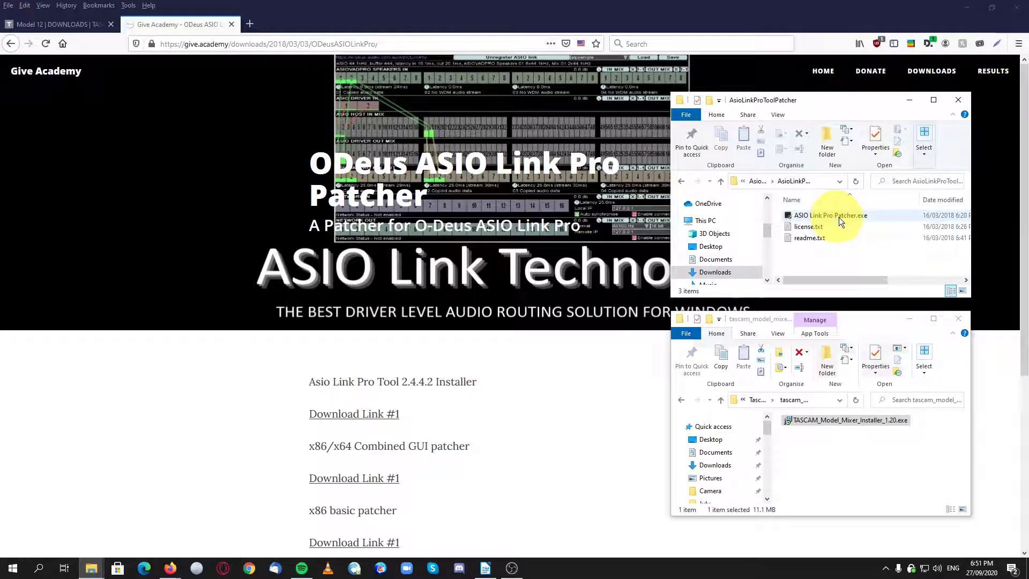
double_click(832, 218)
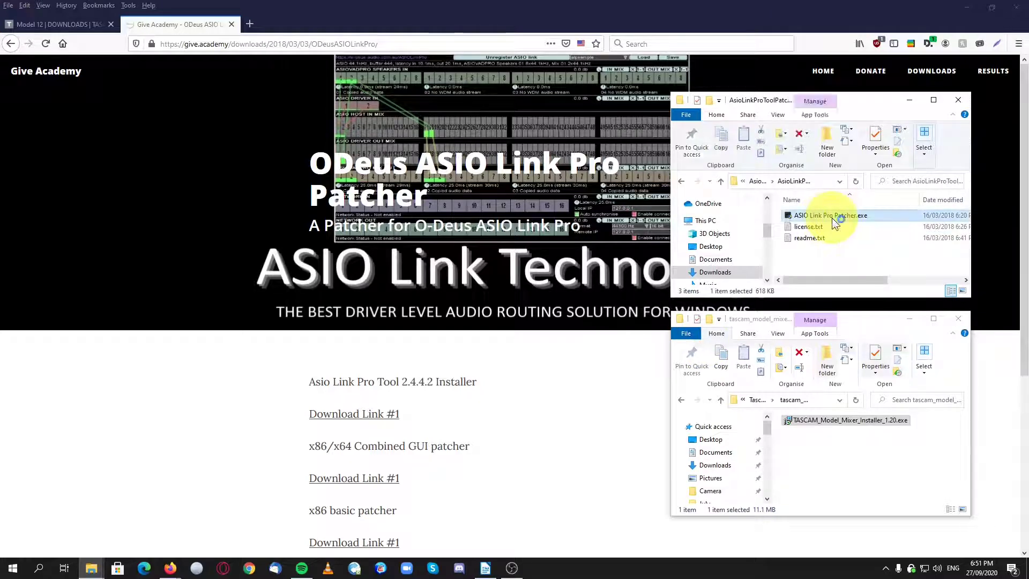
left_click(761, 315)
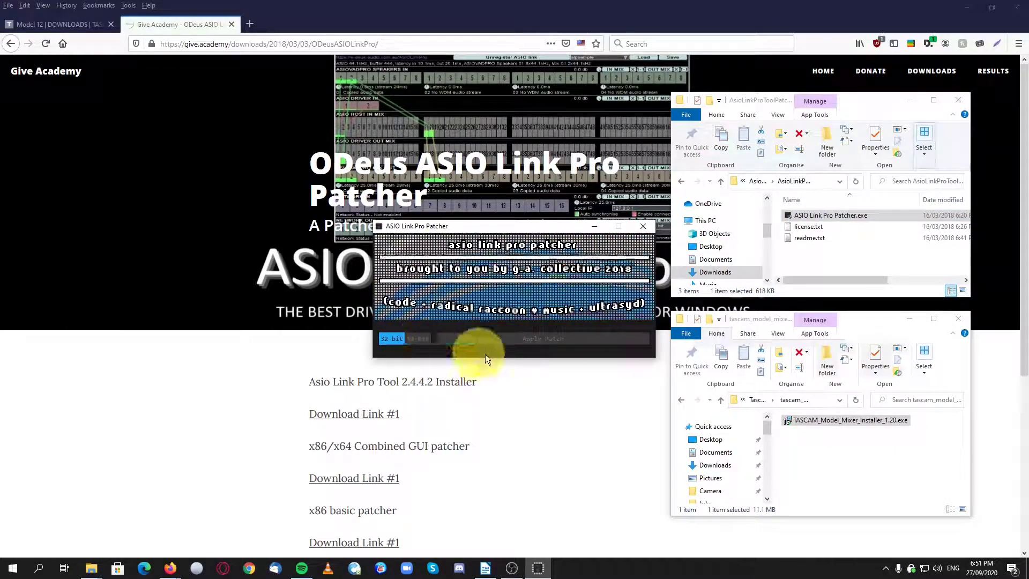
Step: Switch the ASIO Link Pro Patcher to its 64-bit mode
left_click(407, 343)
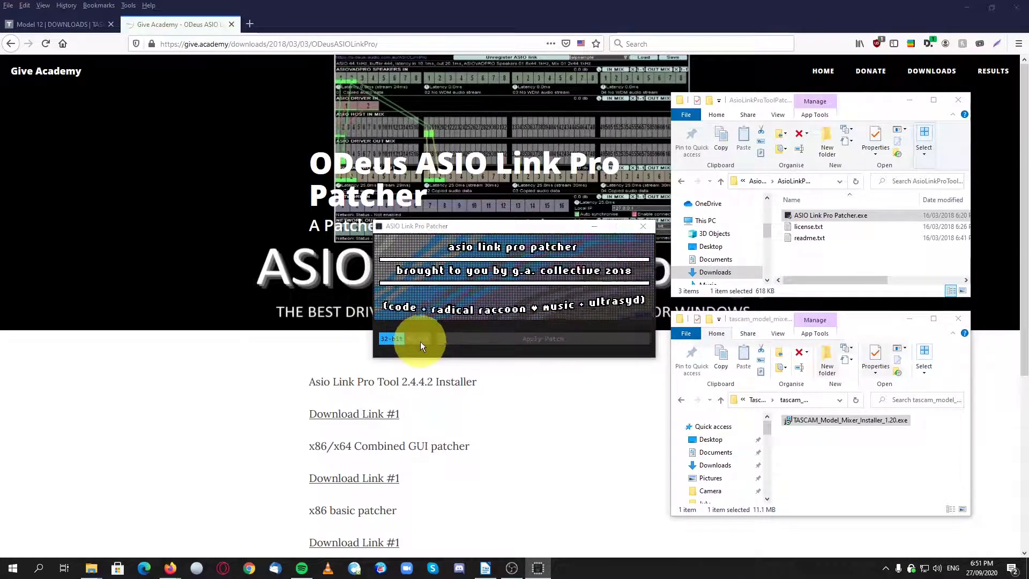
left_click(421, 342)
left_click(590, 312)
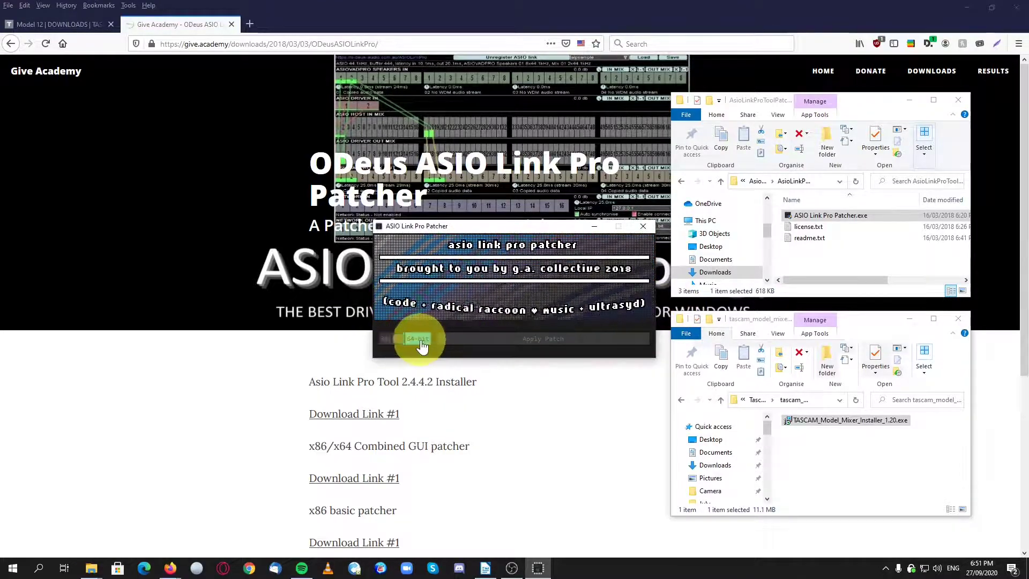
Step: Apply the 64-bit patch to ASIO Link Pro and close the patcher
left_click(551, 341)
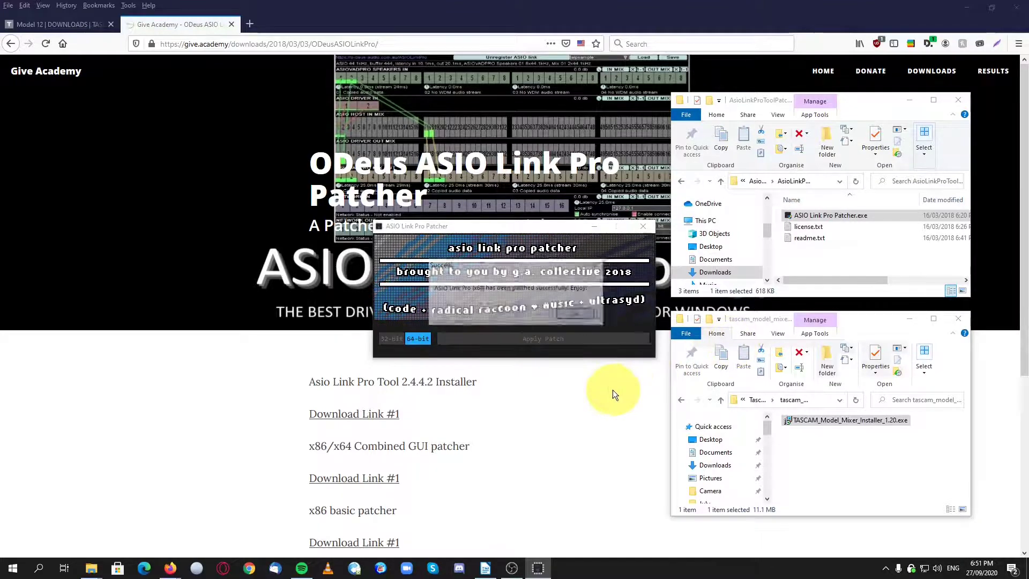
left_click(581, 315)
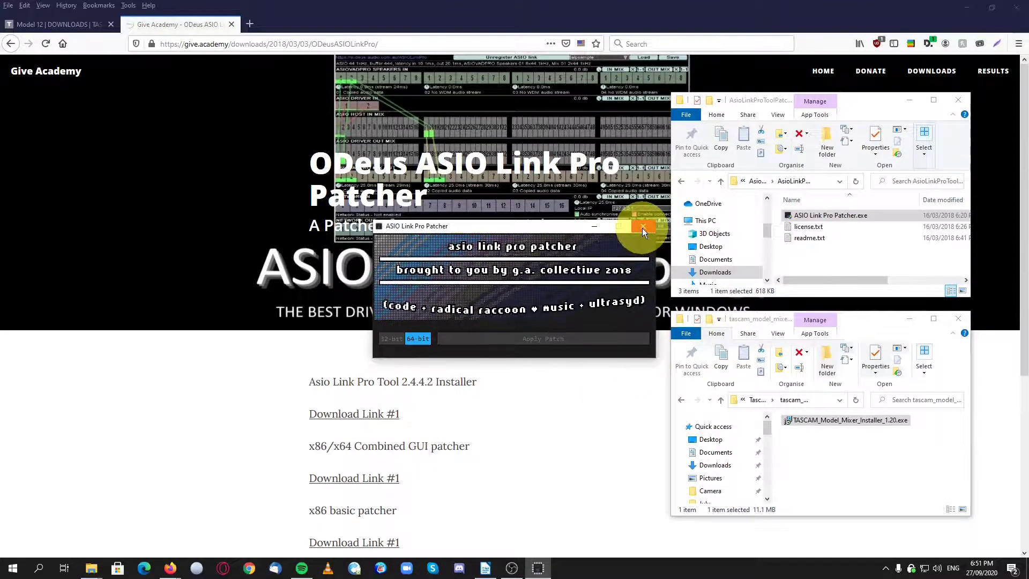
left_click(642, 227)
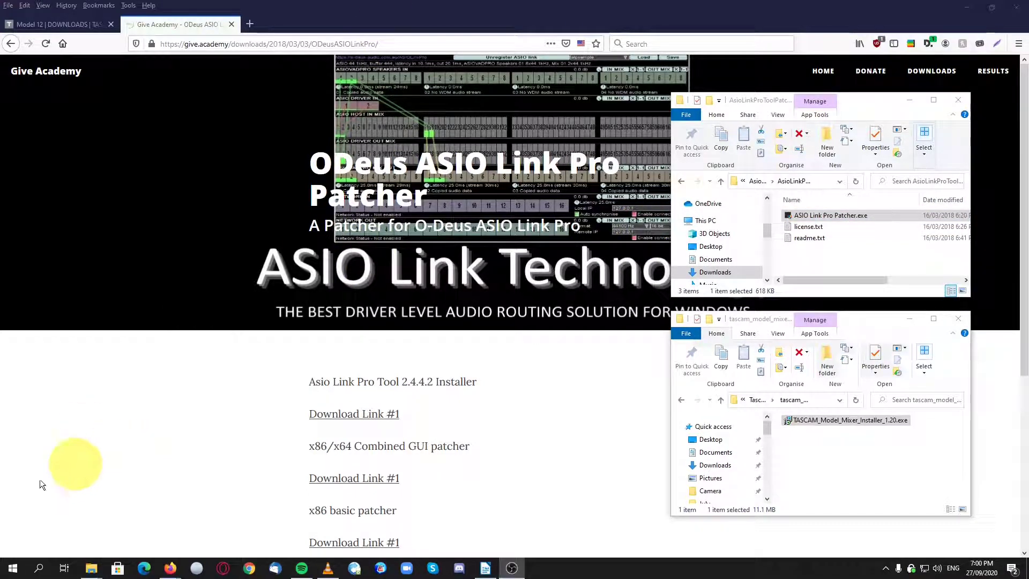
Step: Open the Windows Sound settings from Control Panel and move the Sound window to the middle of the desktop
left_click(12, 565)
left_click(167, 314)
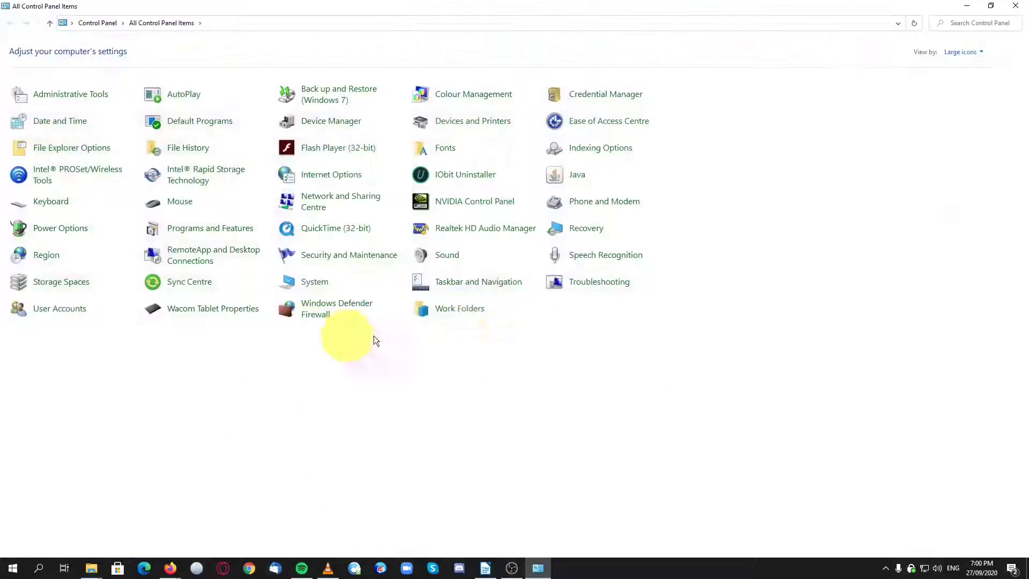
left_click(969, 9)
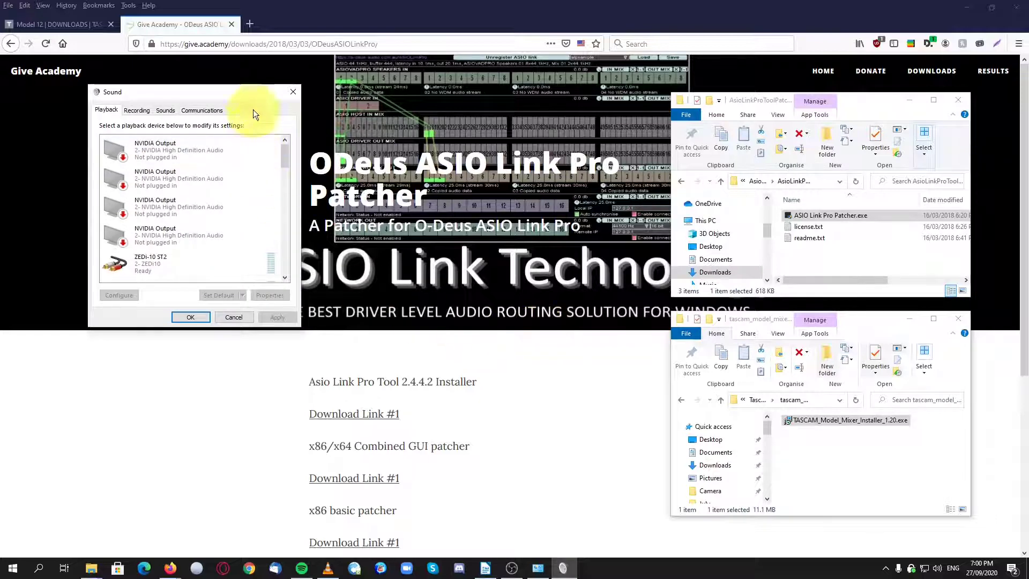
left_click_drag(245, 92, 493, 177)
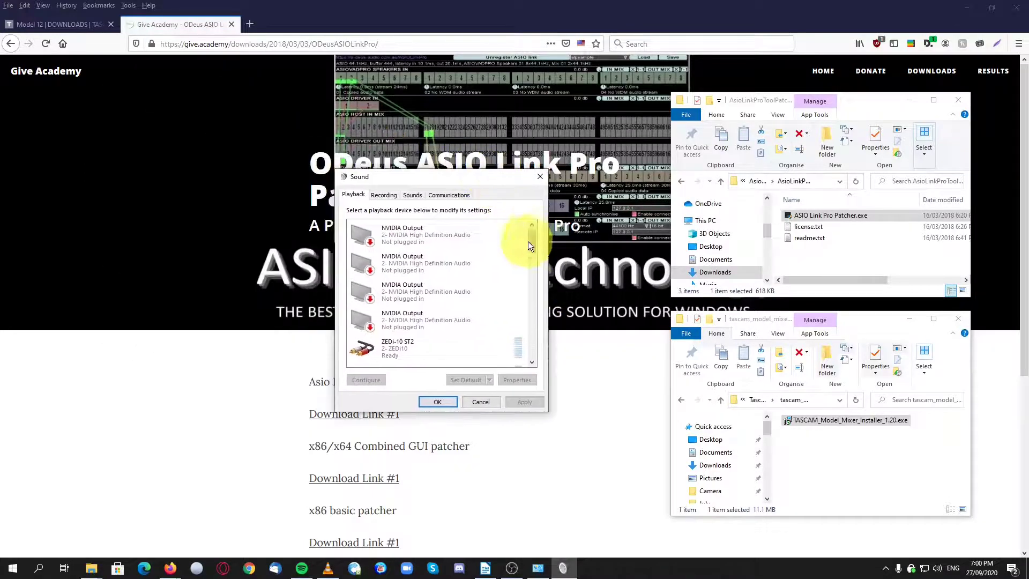
Step: Examine the ASIOVADPRO speakers and mixes among the playback and recording devices
left_click_drag(533, 241, 529, 264)
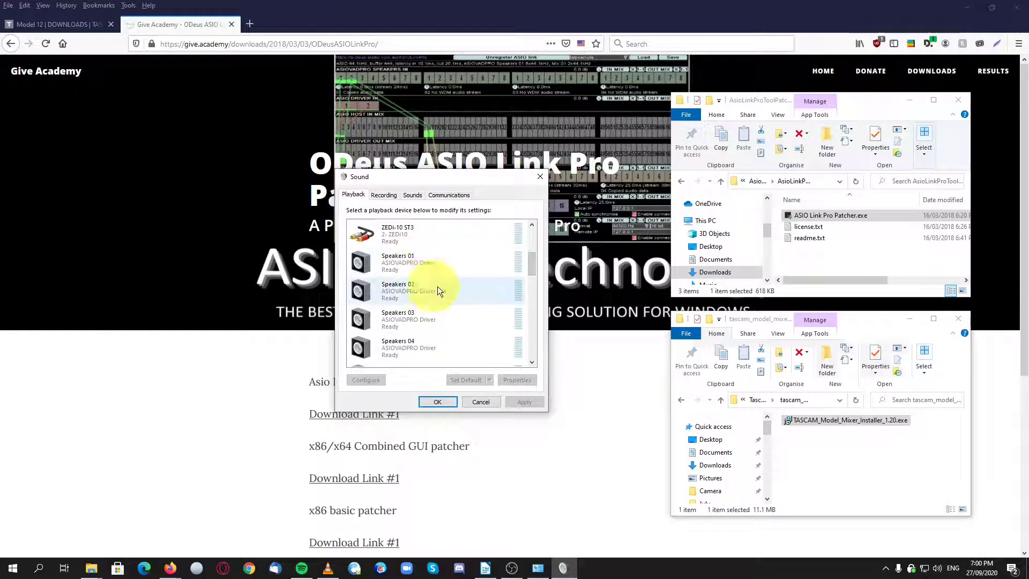
mouse_move(531, 262)
left_mouse_down()
mouse_move(523, 318)
mouse_move(530, 265)
left_mouse_up()
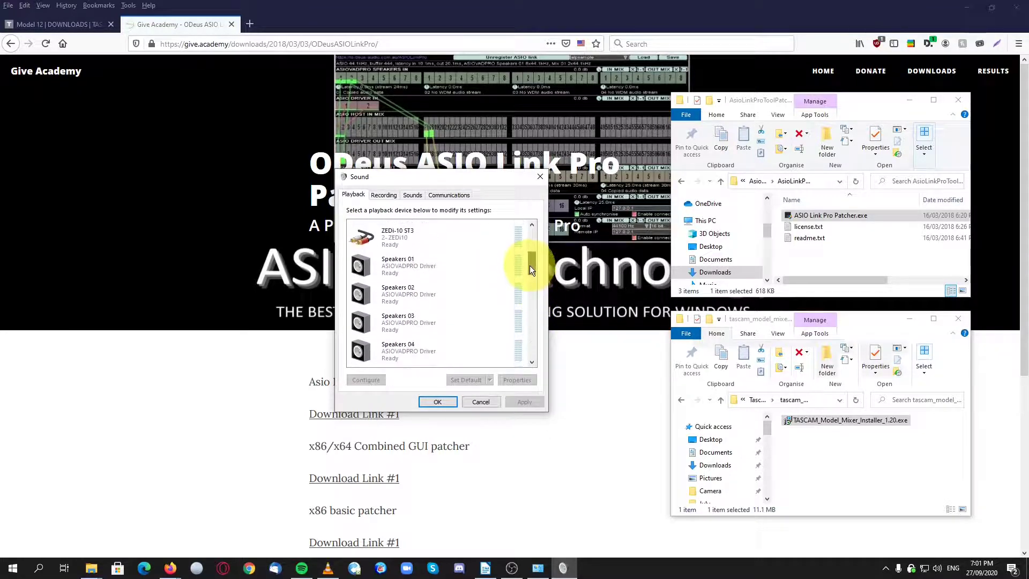
left_click(384, 195)
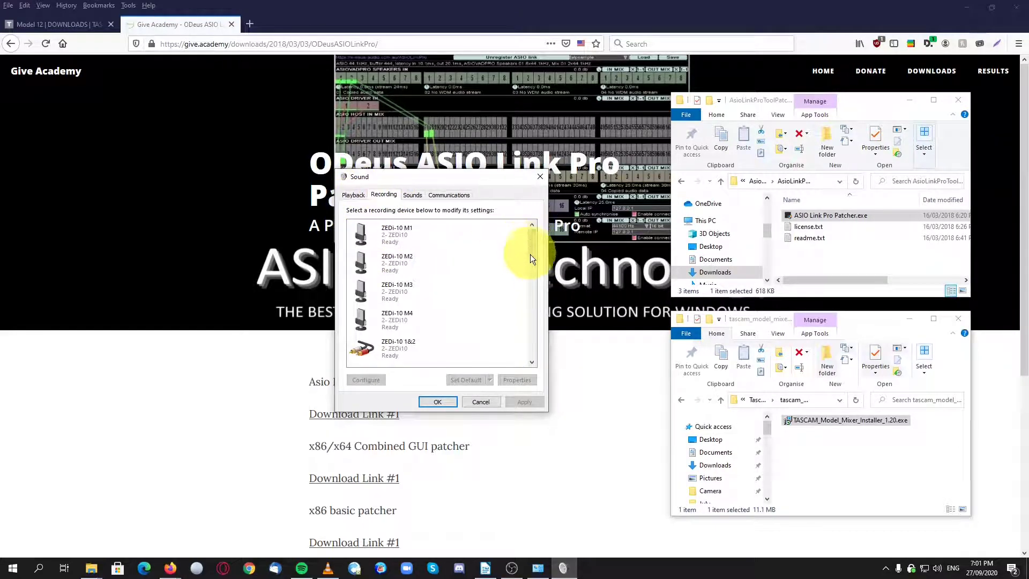
scroll(531, 257, "down", 3)
scroll(533, 262, "up", 3)
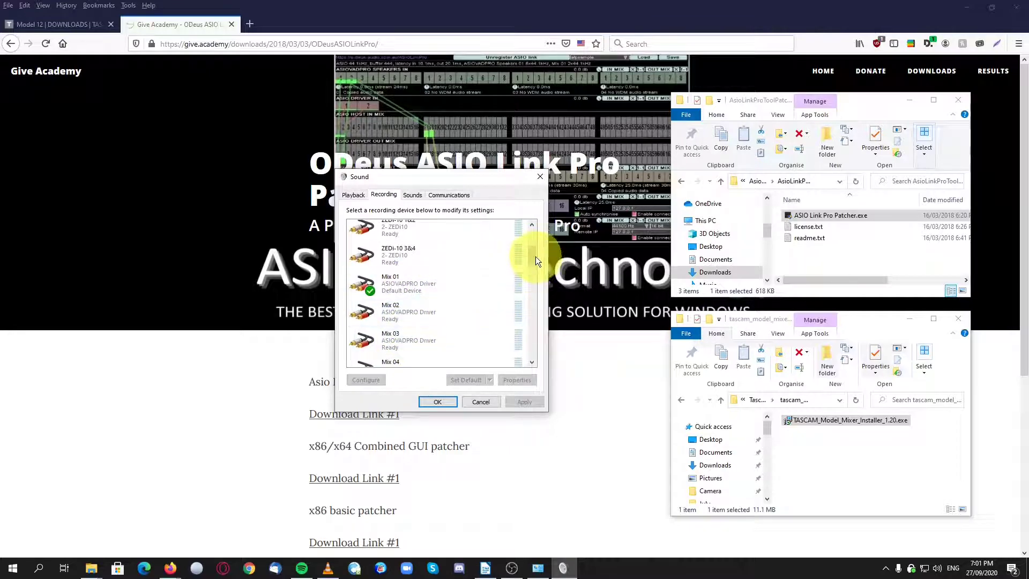
left_click_drag(532, 257, 530, 305)
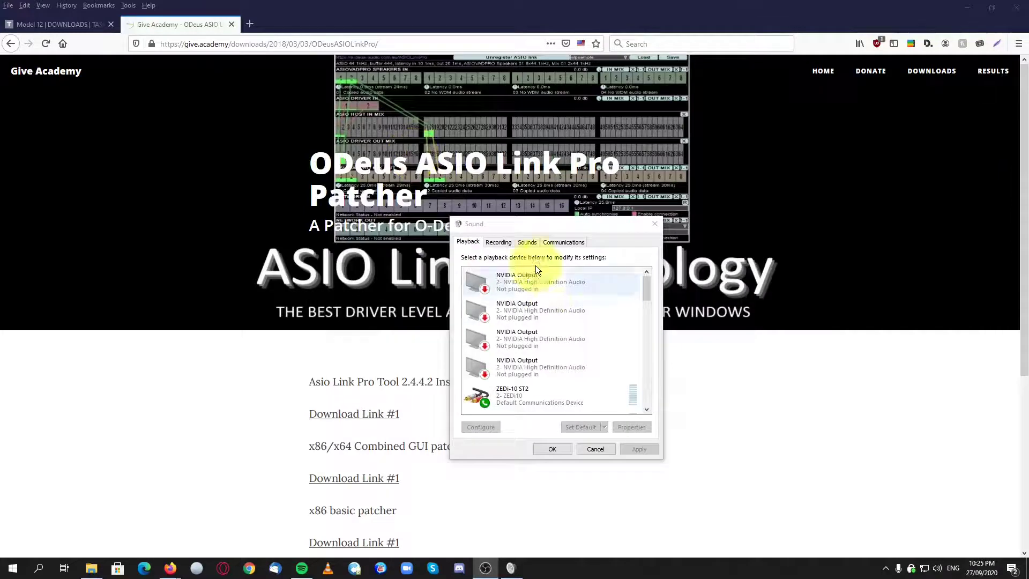
Step: Set the default format of the Speakers 01 playback device to 24 bit, 48000 Hz (Studio Quality)
left_click_drag(644, 292, 641, 312)
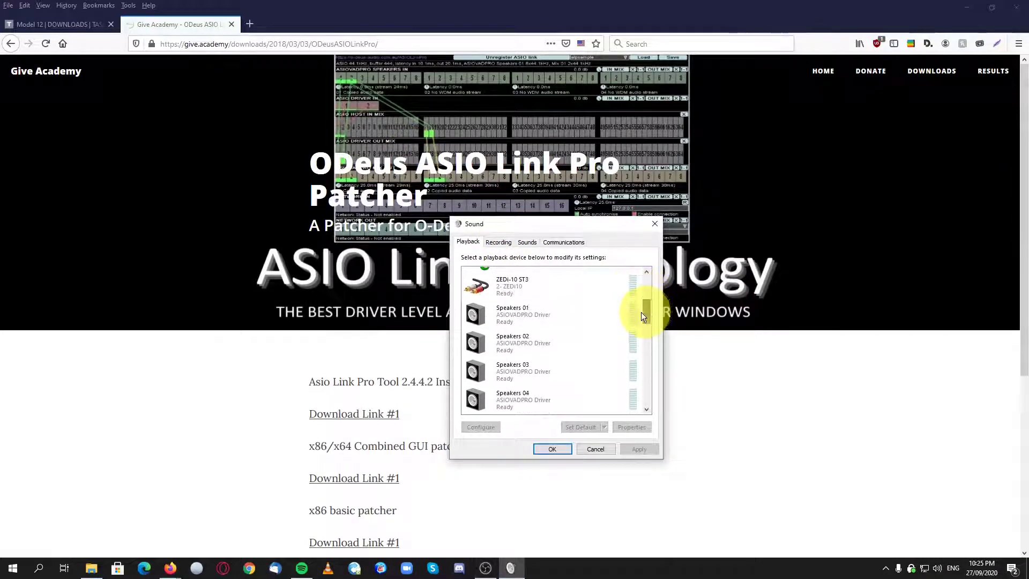
double_click(528, 319)
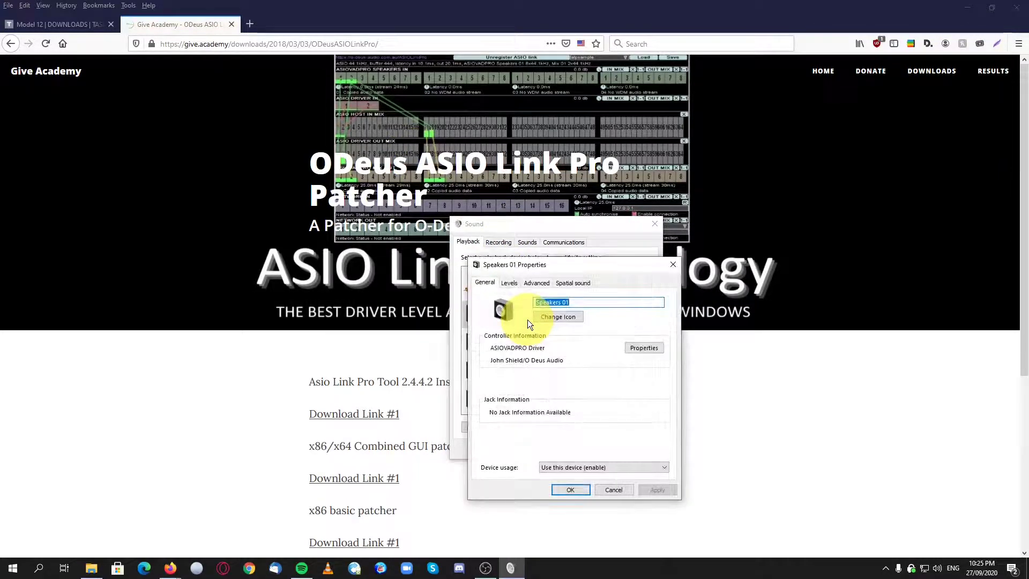
left_click(539, 283)
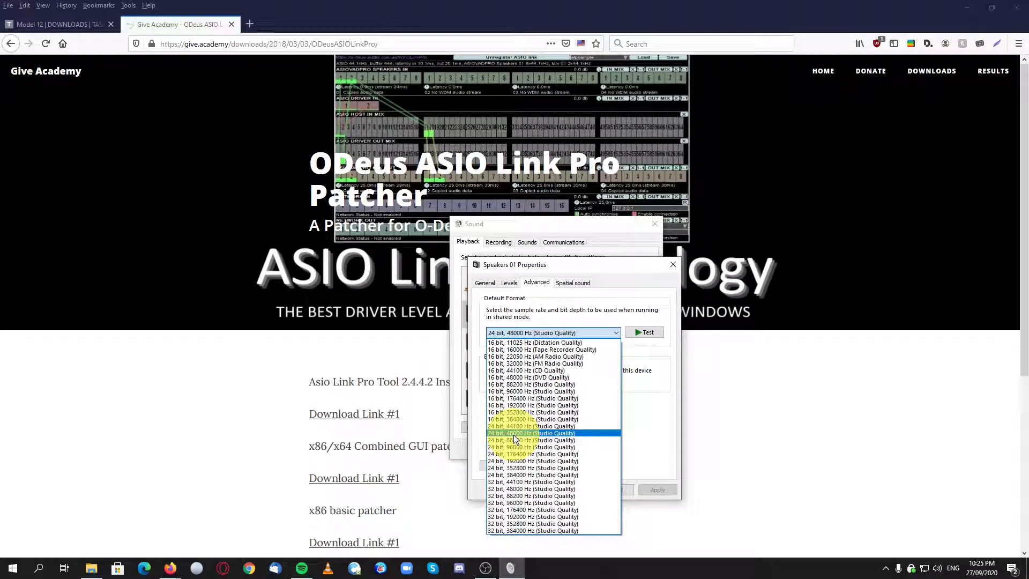
left_click(573, 315)
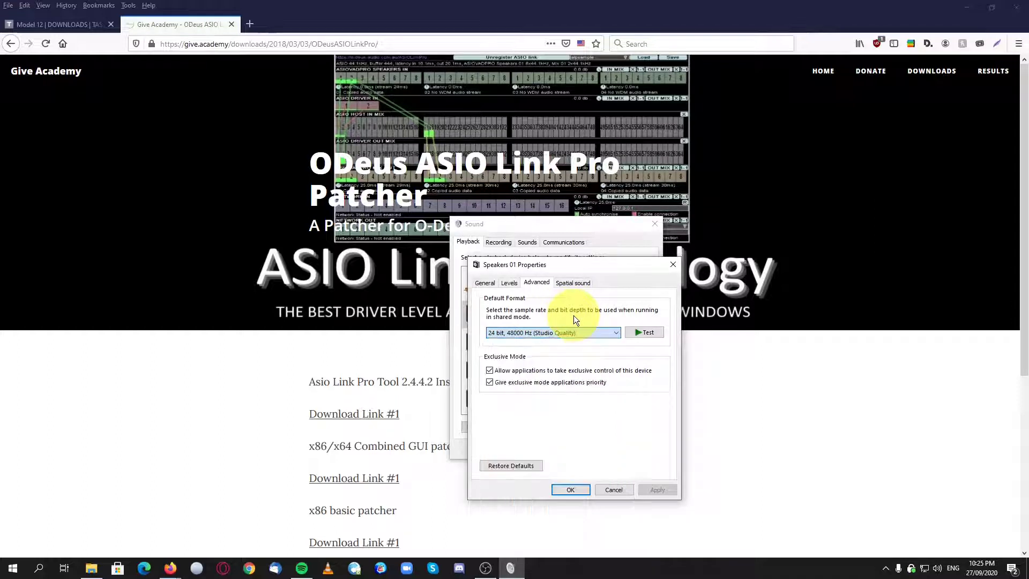
left_click(585, 333)
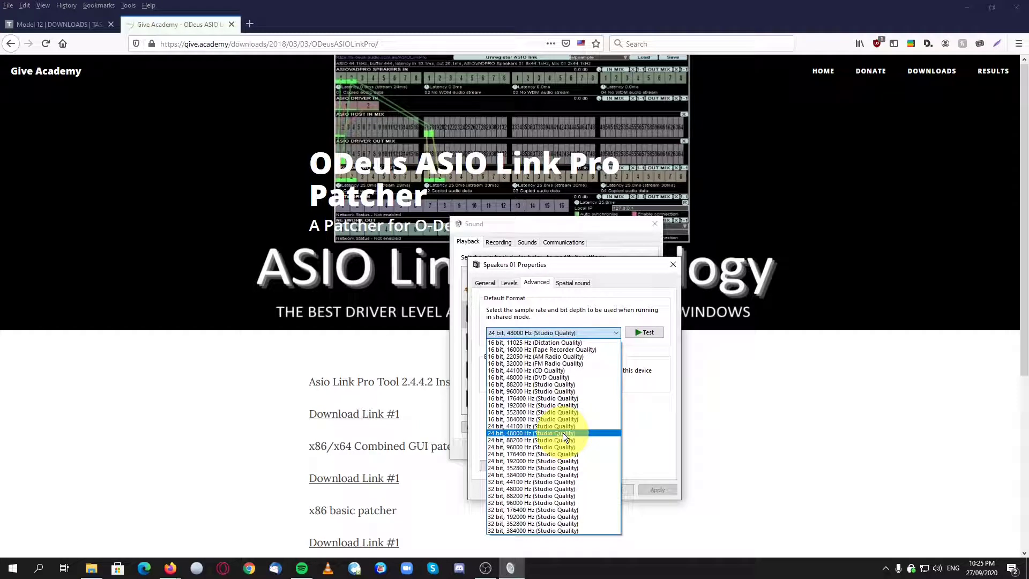
left_click(563, 433)
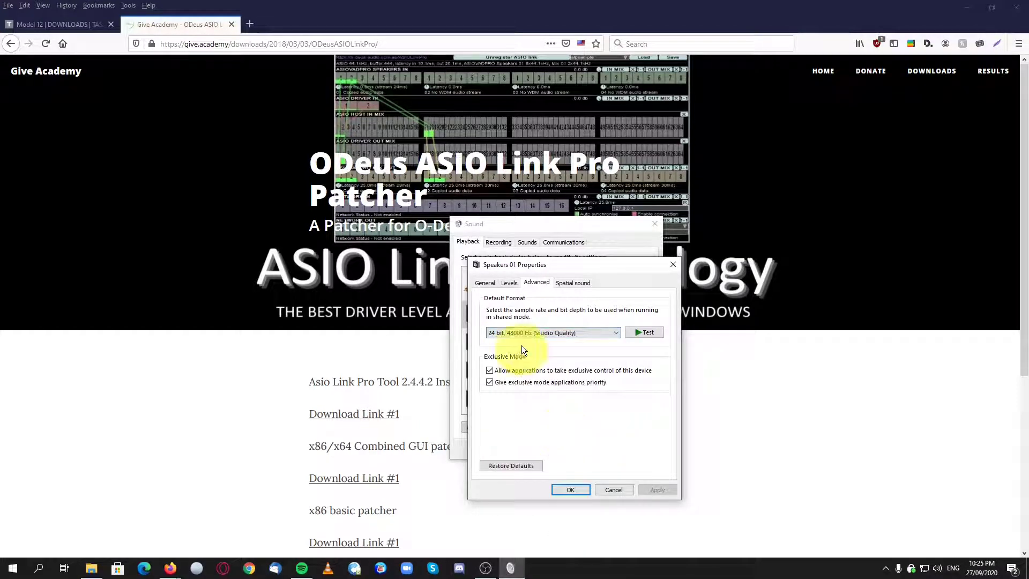
left_click(576, 490)
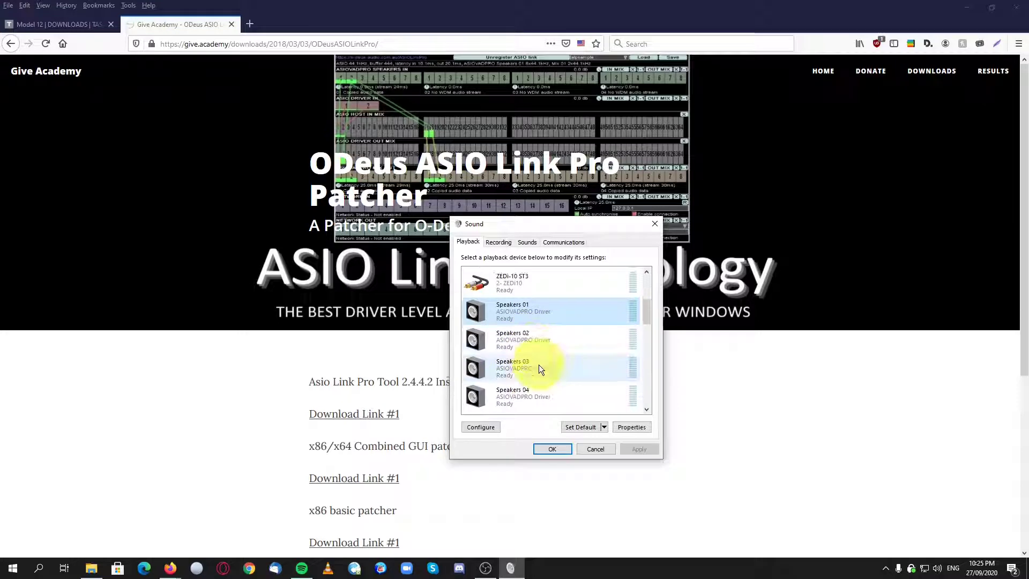
Step: Set the default format of the Mix 01 recording device to 2 channel, 24 bit, 48000 Hz (Studio Quality)
scroll(539, 365, "up", 1)
left_click(499, 242)
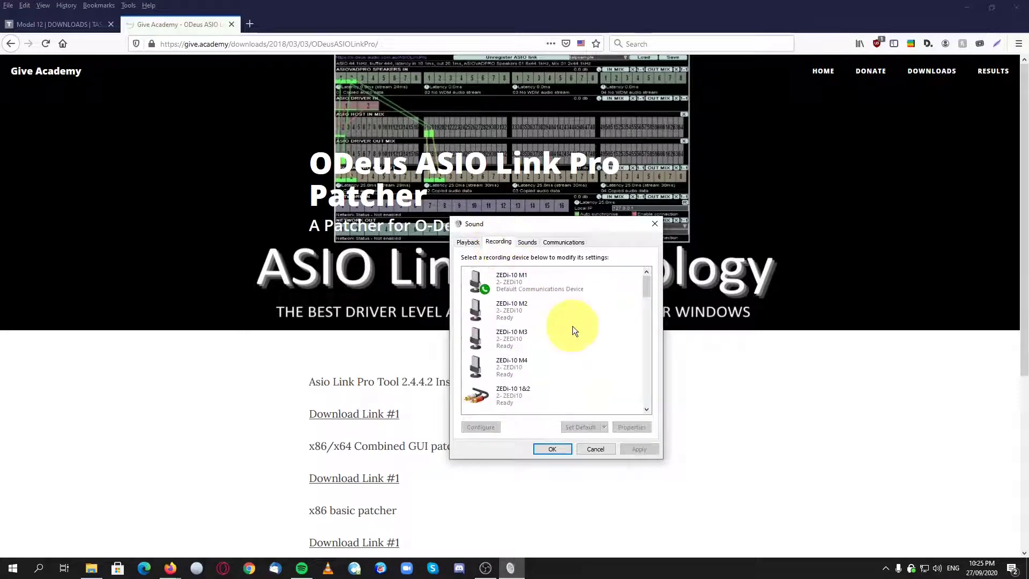
scroll(566, 335, "down", 2)
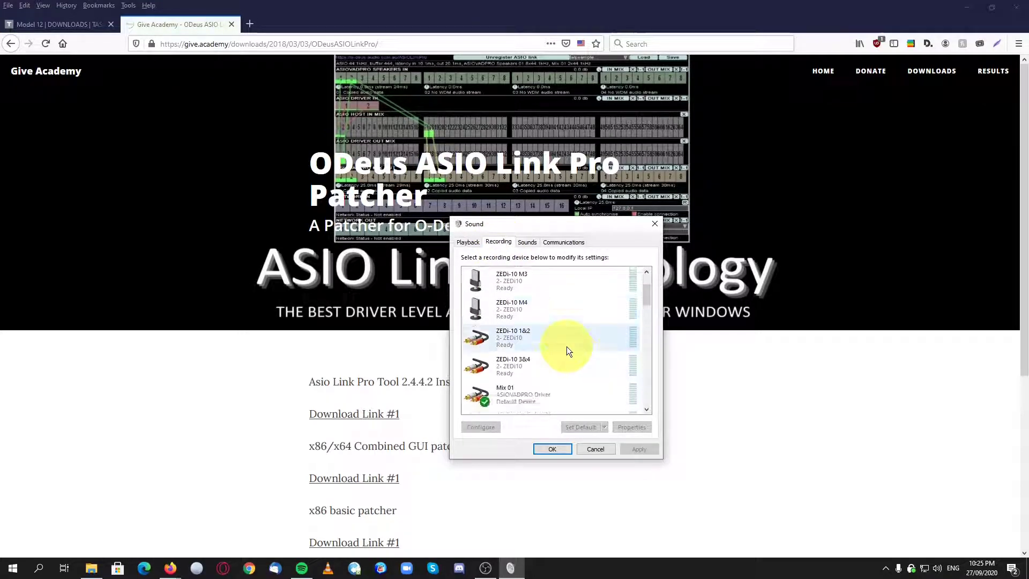
double_click(529, 400)
left_click(553, 283)
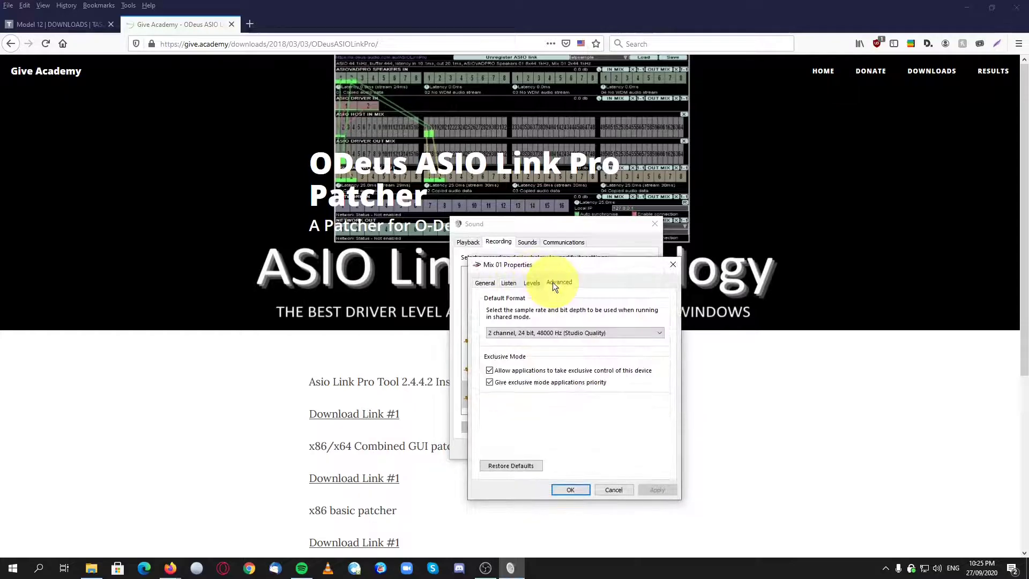
left_click(555, 331)
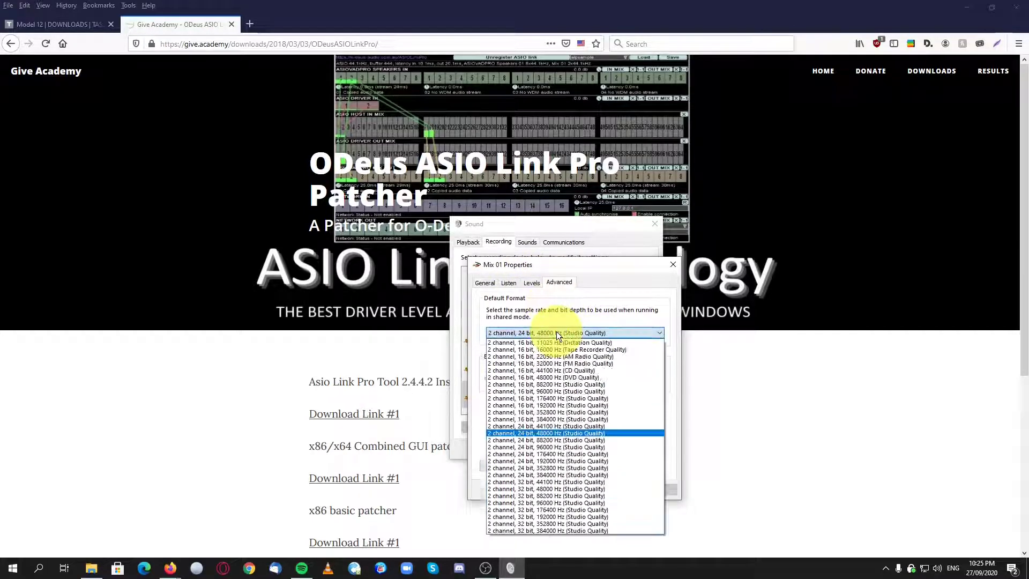
left_click(558, 435)
left_click(573, 490)
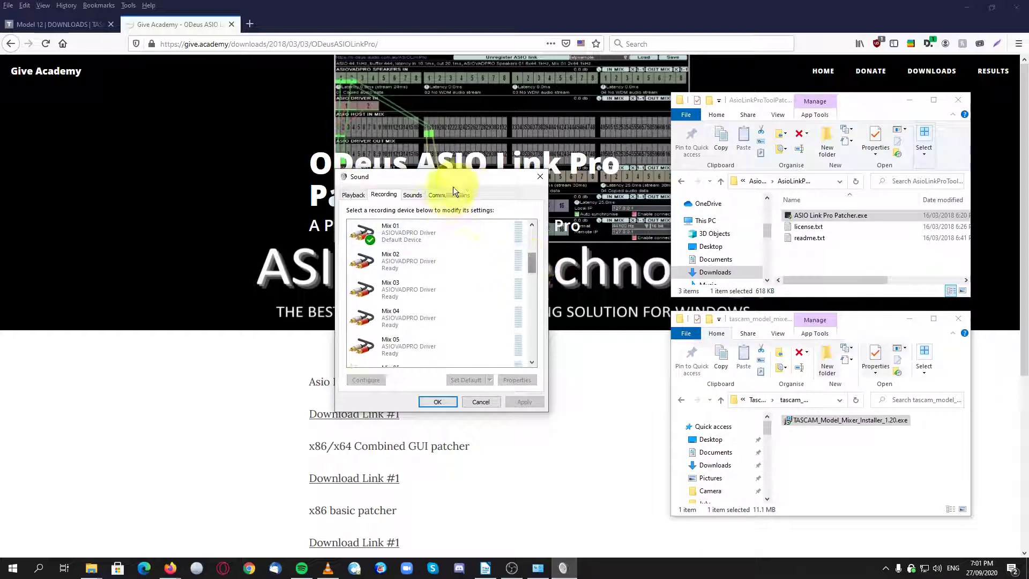
Step: Move the Sound window aside with its playback devices showing, and launch ASIO Link Pro Tool in the freed space
left_click_drag(453, 187, 844, 160)
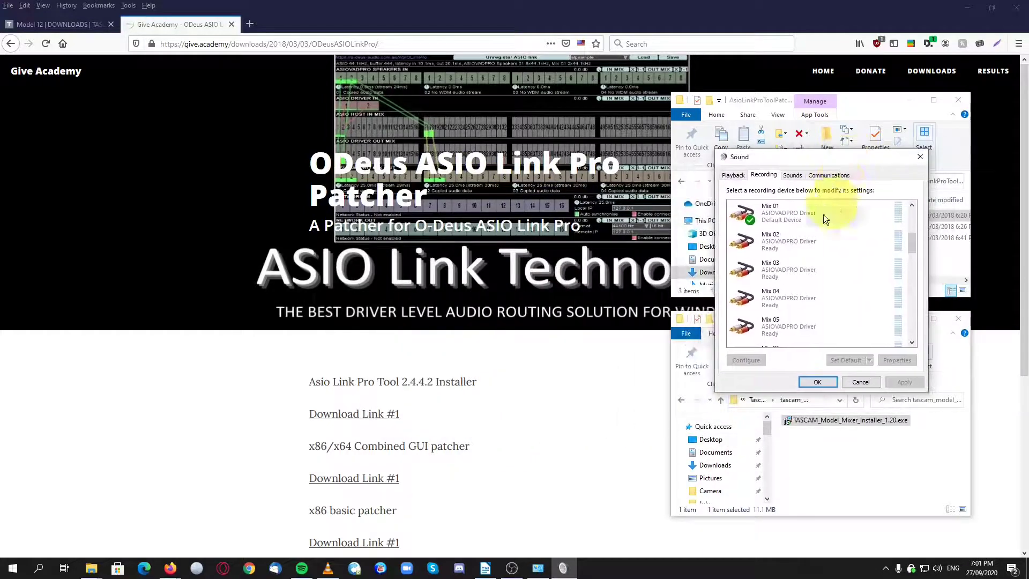
left_click(734, 175)
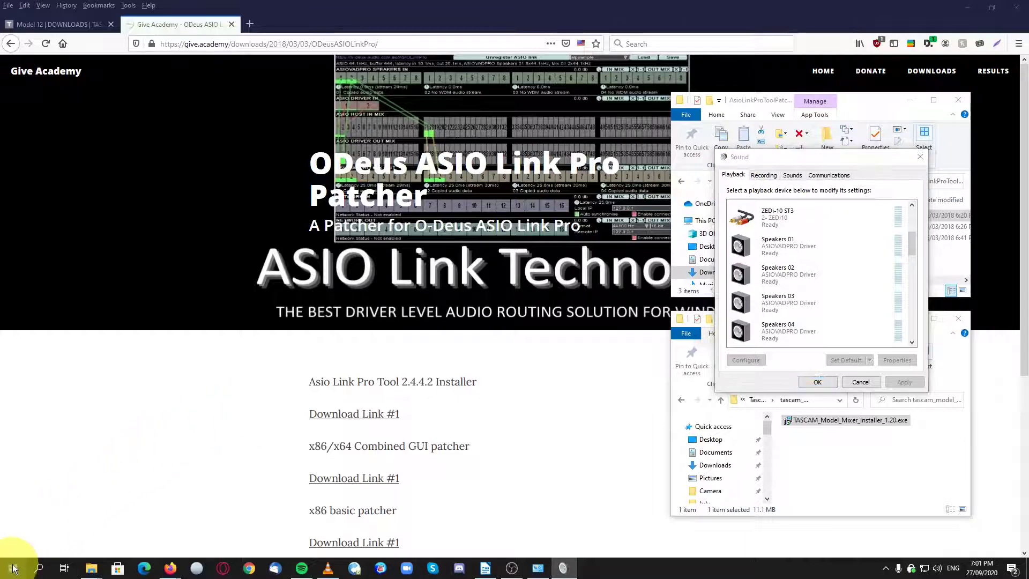
left_click(12, 567)
left_click(68, 316)
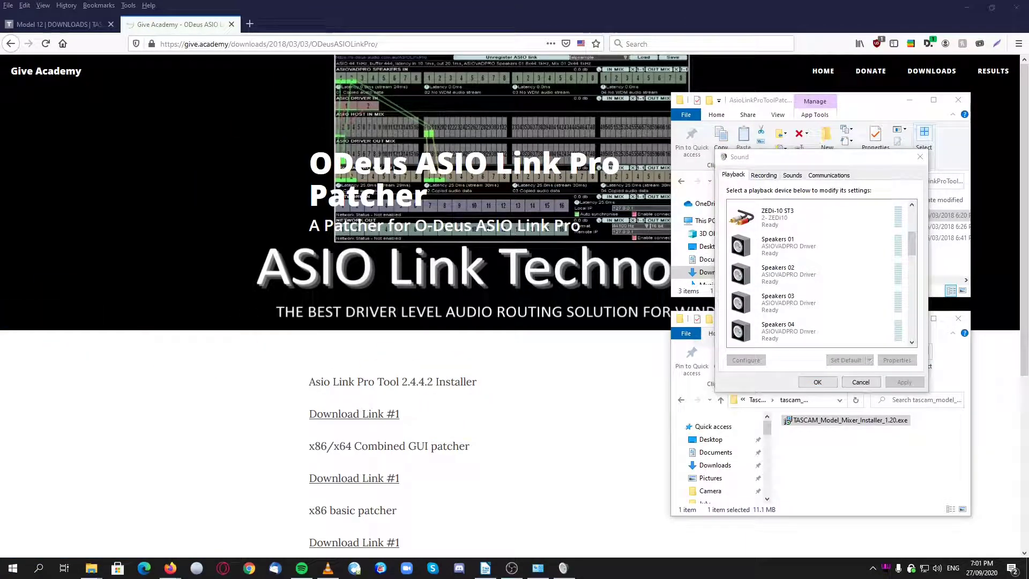
left_click_drag(177, 22, 490, 196)
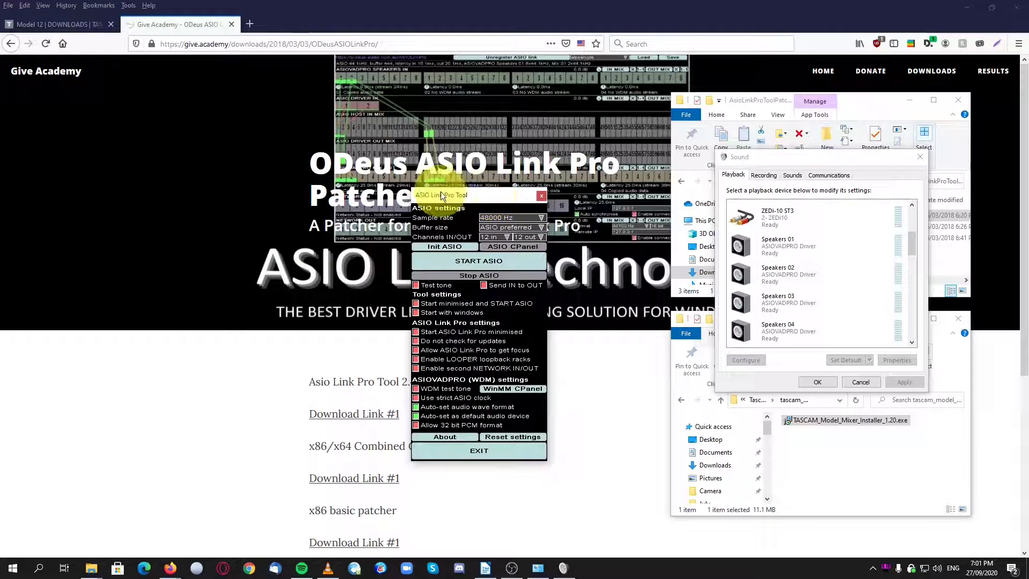
Step: Set the ASIO sample rate to 48000 Hz and open the buffer size choices
left_click(533, 218)
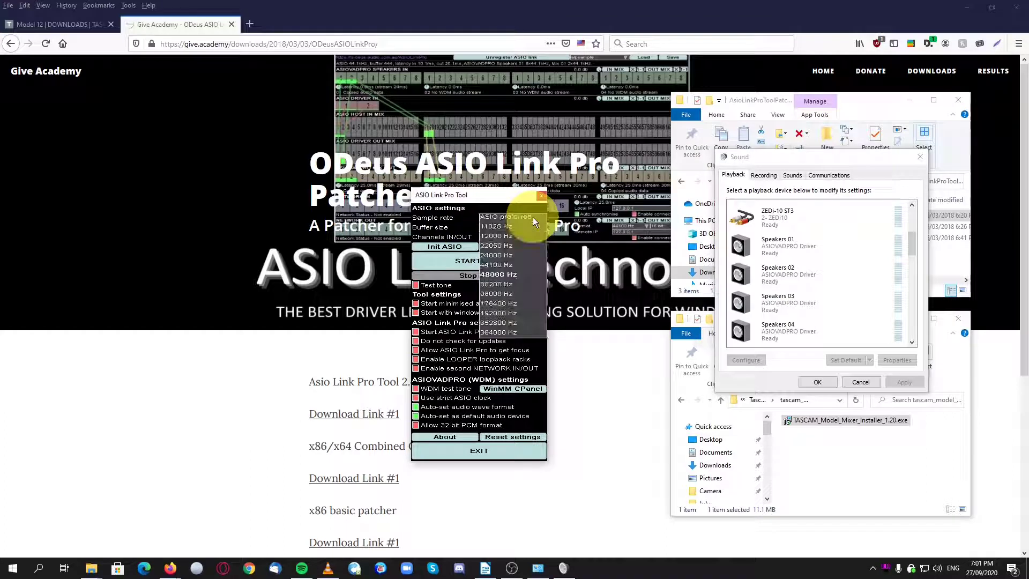
left_click(497, 275)
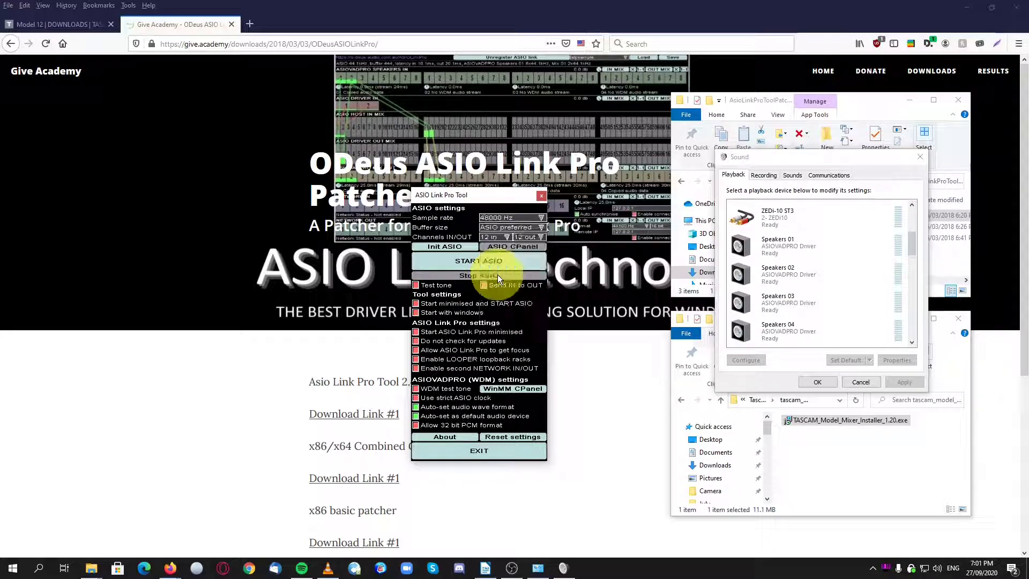
left_click(537, 227)
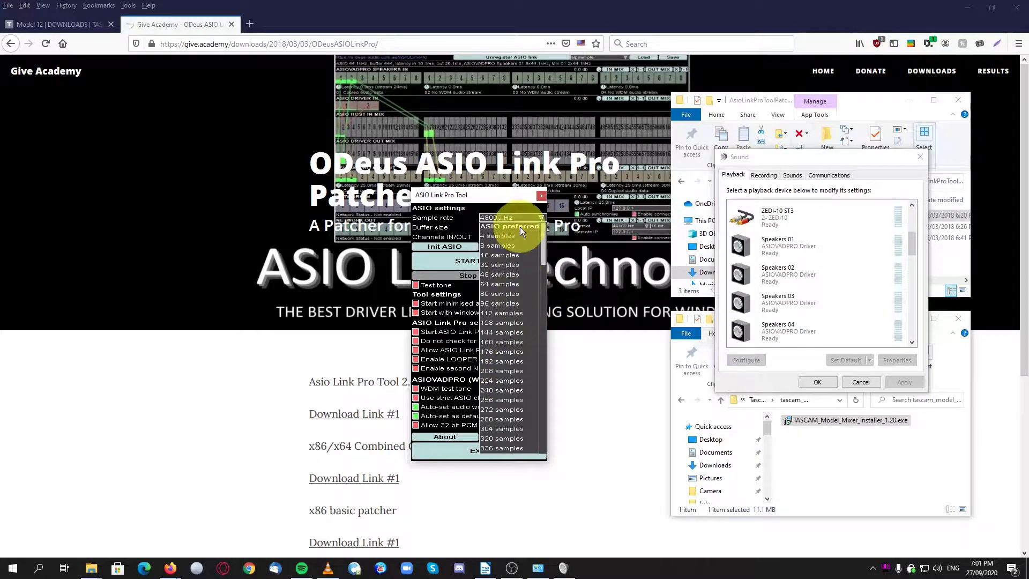
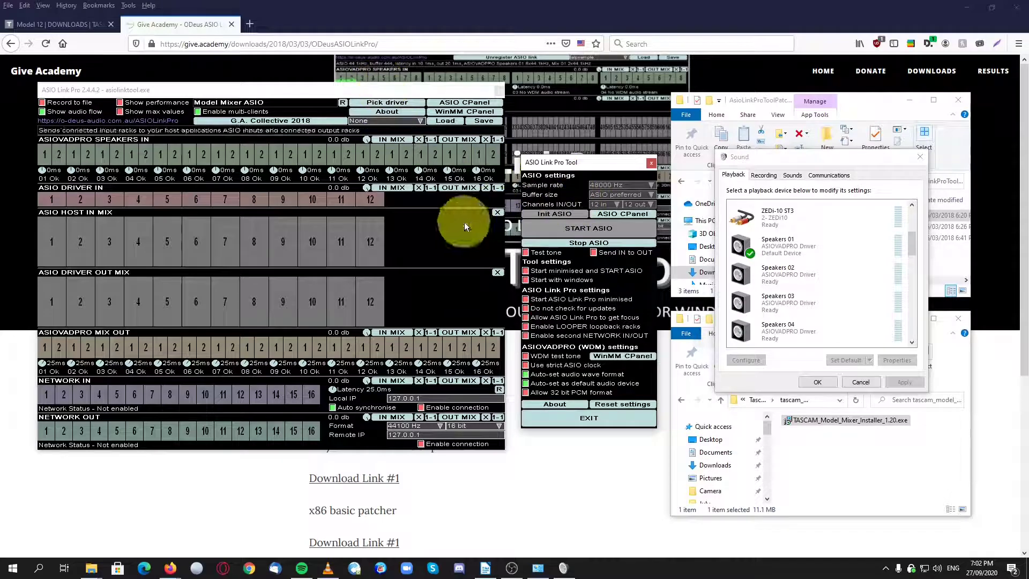
Step: Clear away the ASIO Link Pro Tool and folder windows, place the Sound window beside the ASIO Link Pro mixer, and select Speakers 01
left_click_drag(604, 161, 610, 196)
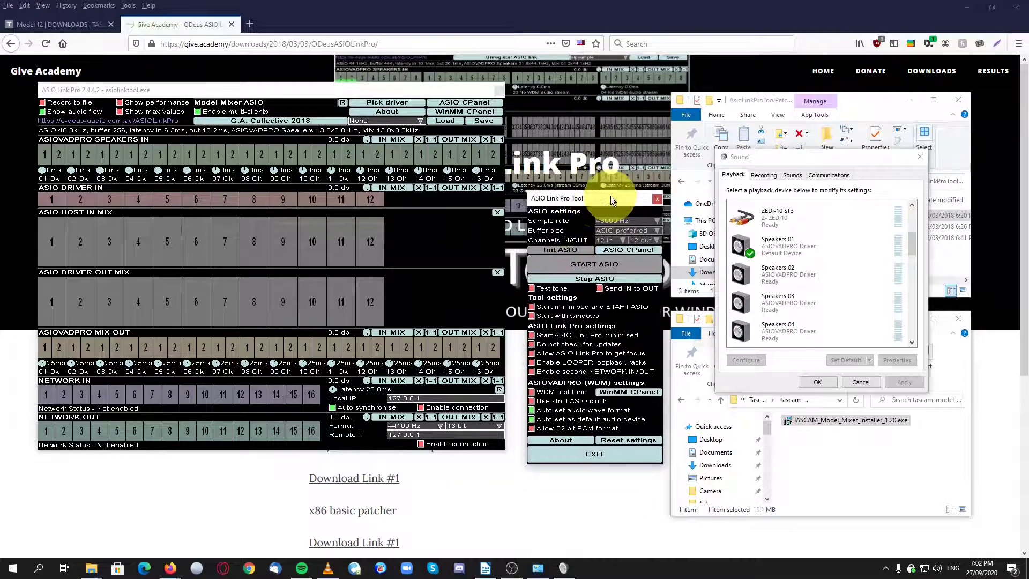
left_click(657, 199)
left_click_drag(798, 160, 594, 97)
left_click(907, 101)
left_click(909, 102)
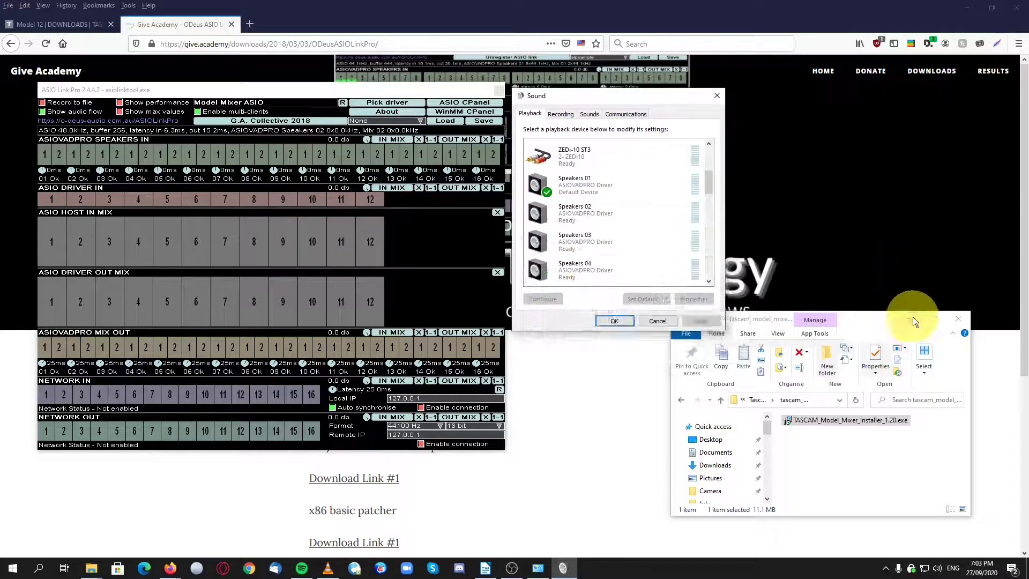
left_click(912, 318)
left_click_drag(639, 95, 637, 88)
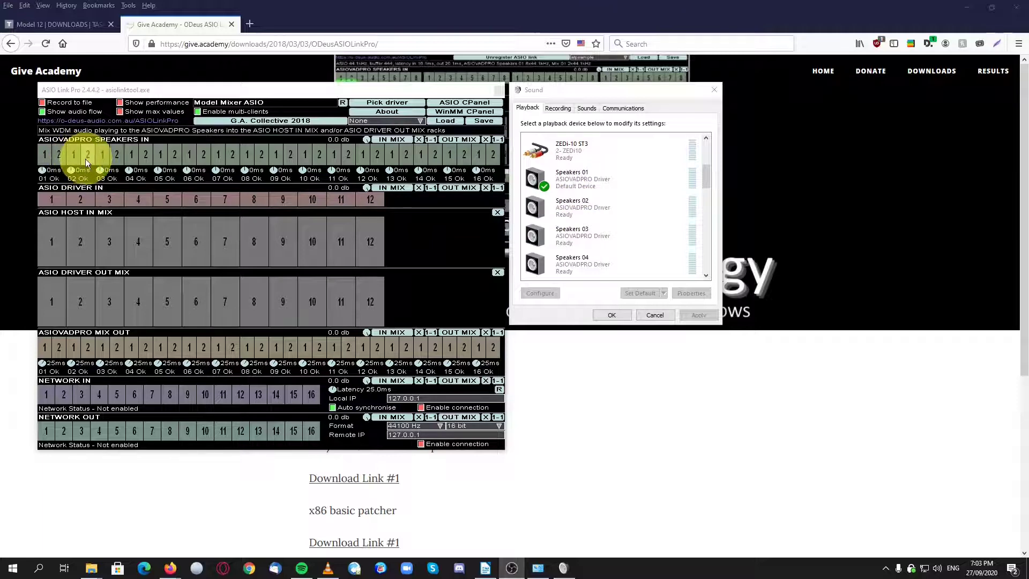
left_click(581, 181)
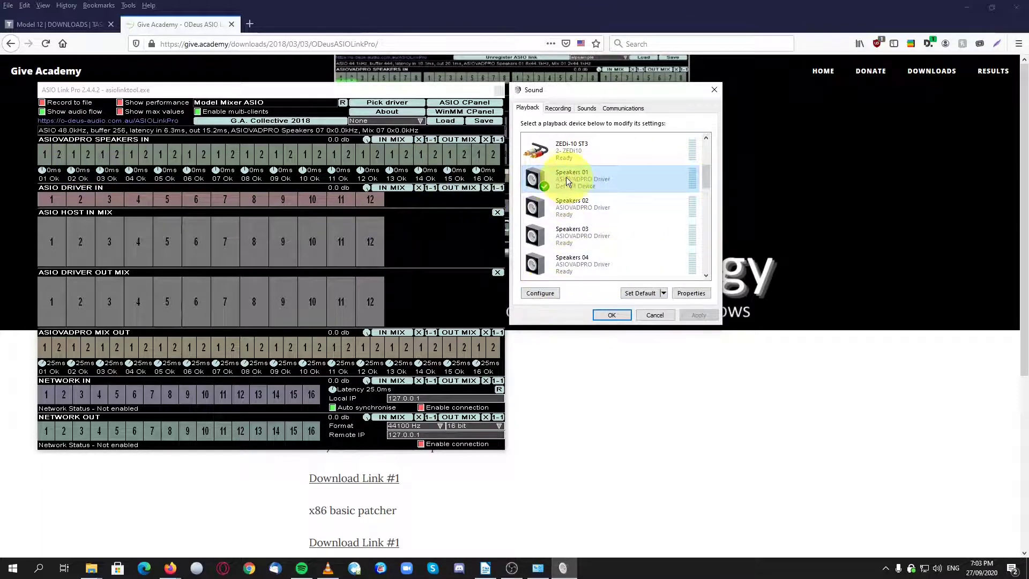
Step: View the speaker configuration options for Speakers 01, leave the setup without changes, and return to its playback device entry
left_click(537, 294)
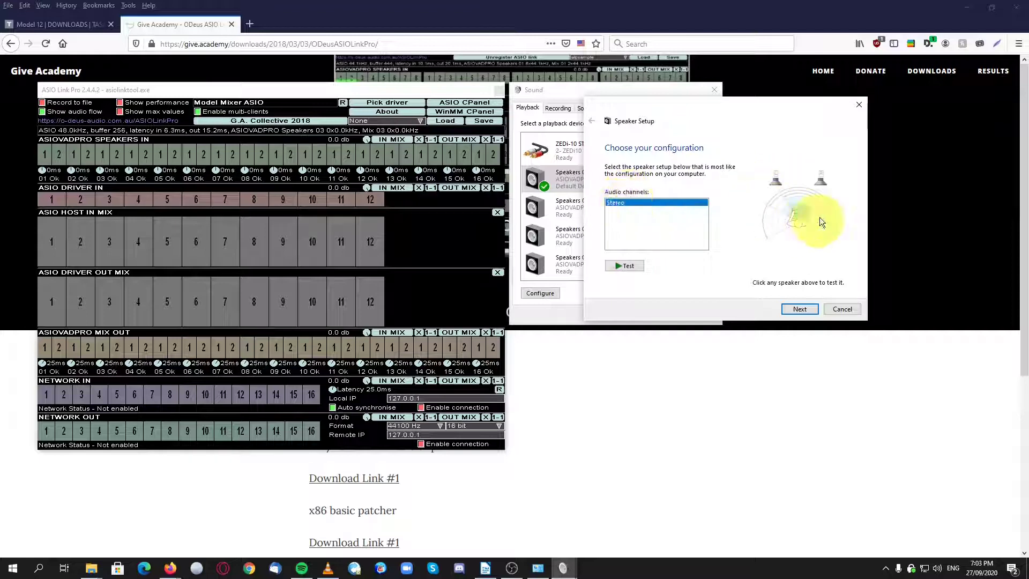
left_click(842, 307)
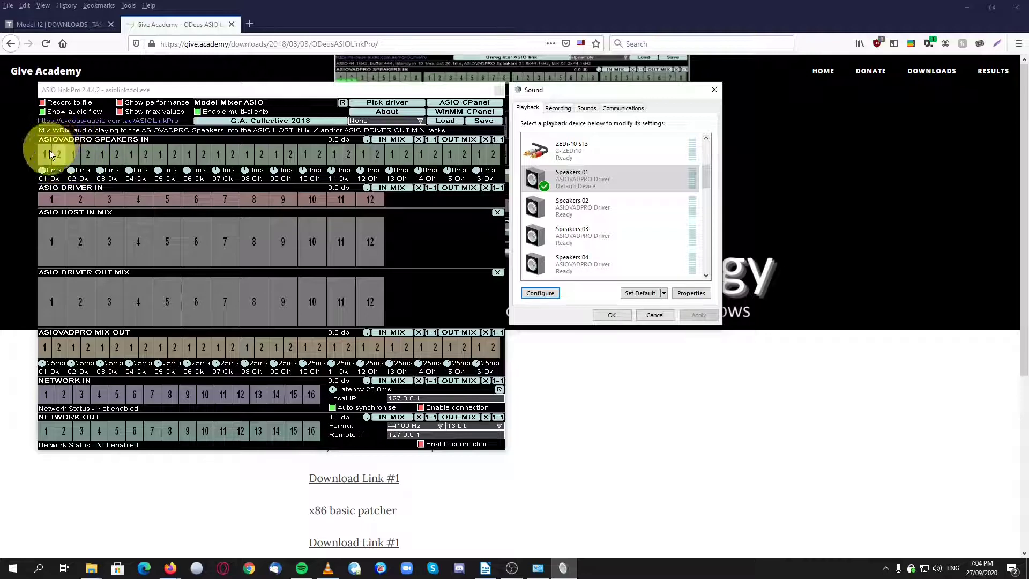
left_click(594, 185)
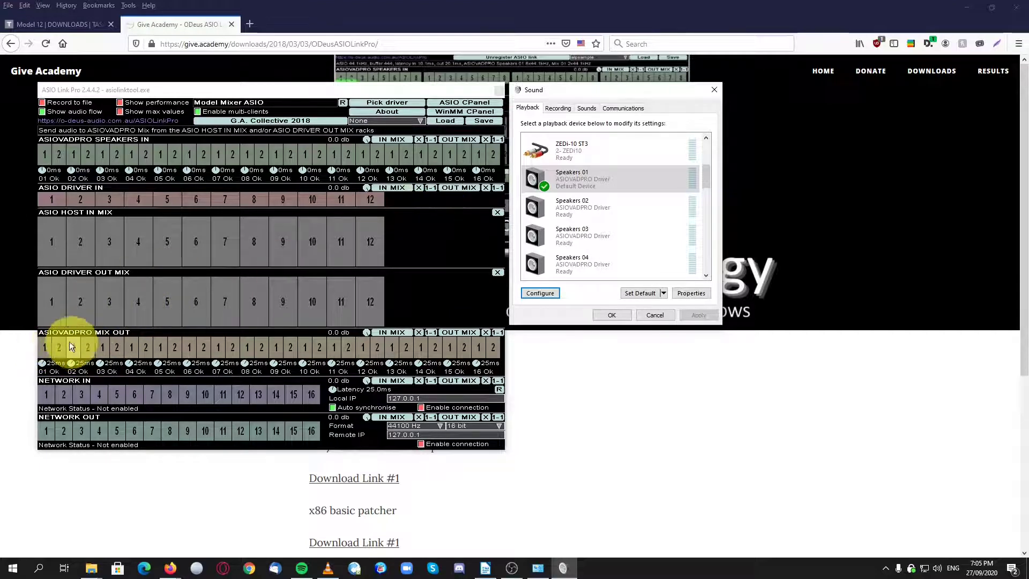
Step: Look through the recording devices to match the Mix entries with the mixer's ASIOVADPRO MIX OUT rack, and return to the playback devices
left_click(562, 107)
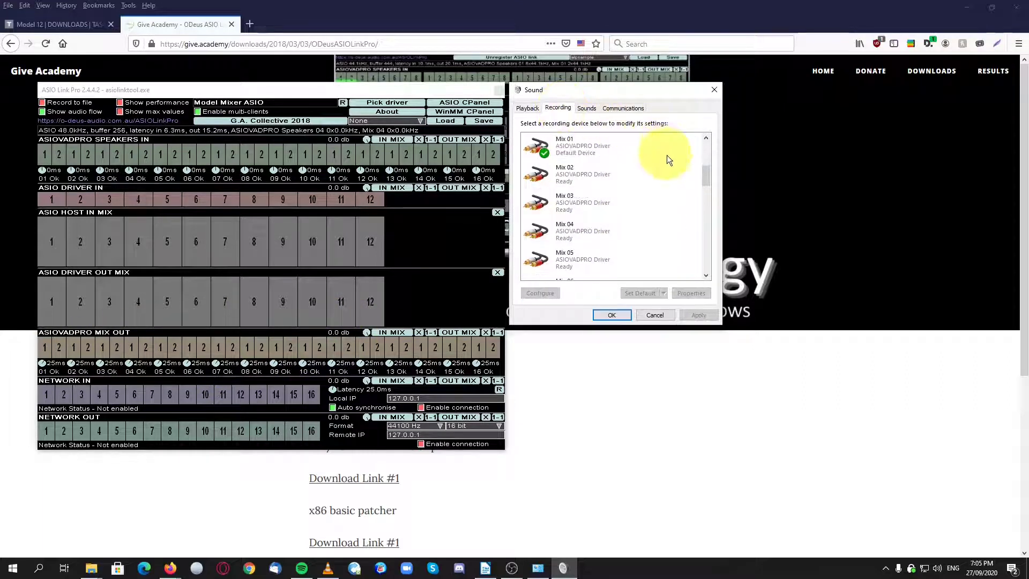
left_click_drag(703, 176, 701, 176)
left_click(587, 155)
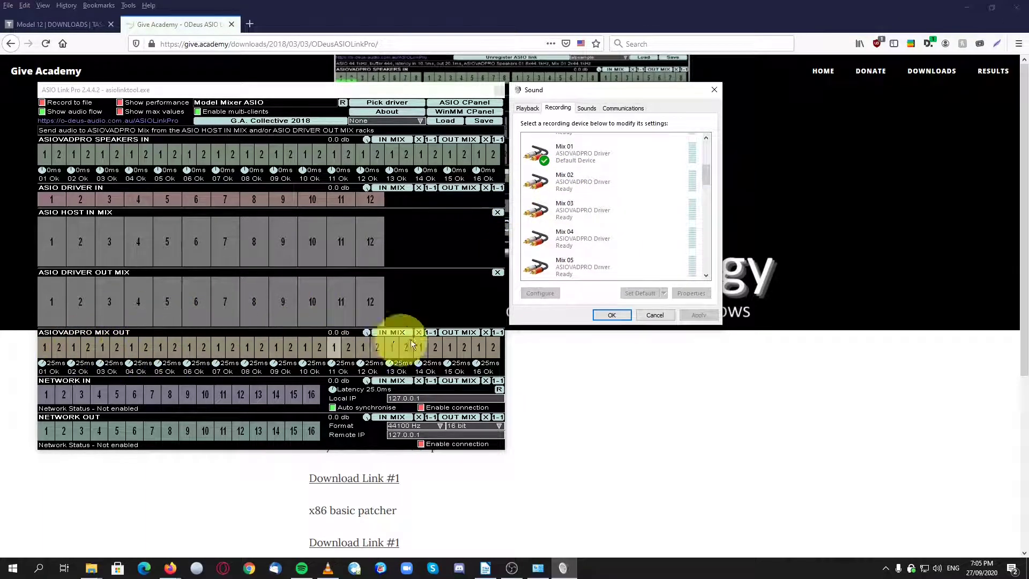
left_click_drag(705, 178, 709, 154)
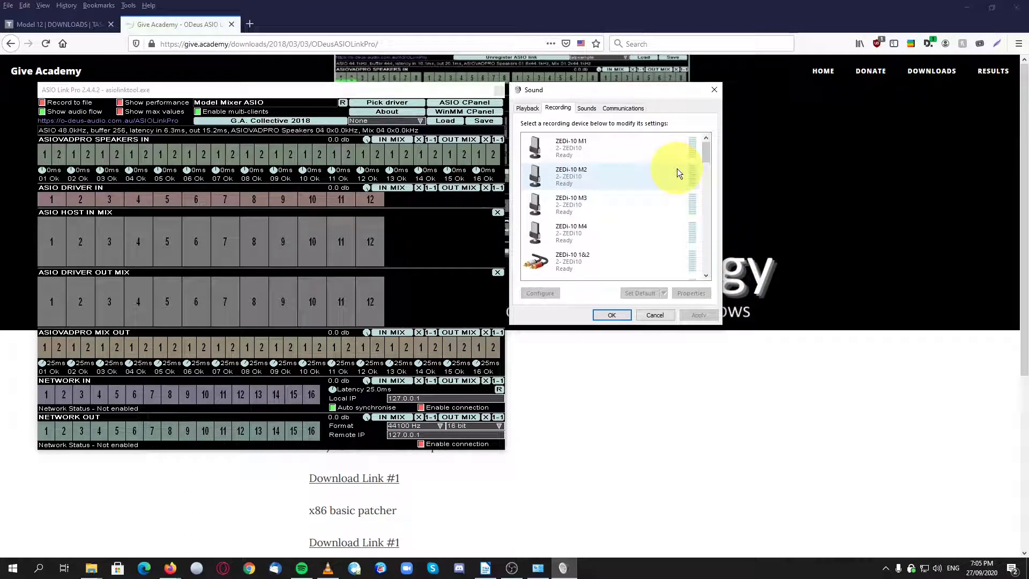
left_click(536, 111)
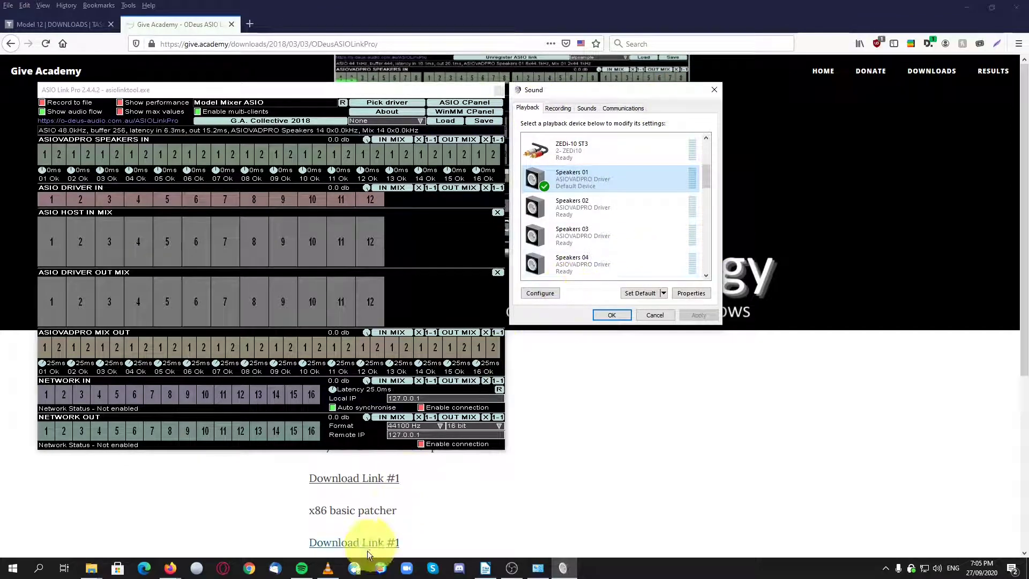
Step: Switch to VLC media player, shrink its window, place it below the Sound window, and pause bensound-funkysuspense.mp3
left_click(328, 567)
left_click(992, 6)
left_click_drag(1025, 7, 913, 178)
left_click_drag(666, 174, 686, 218)
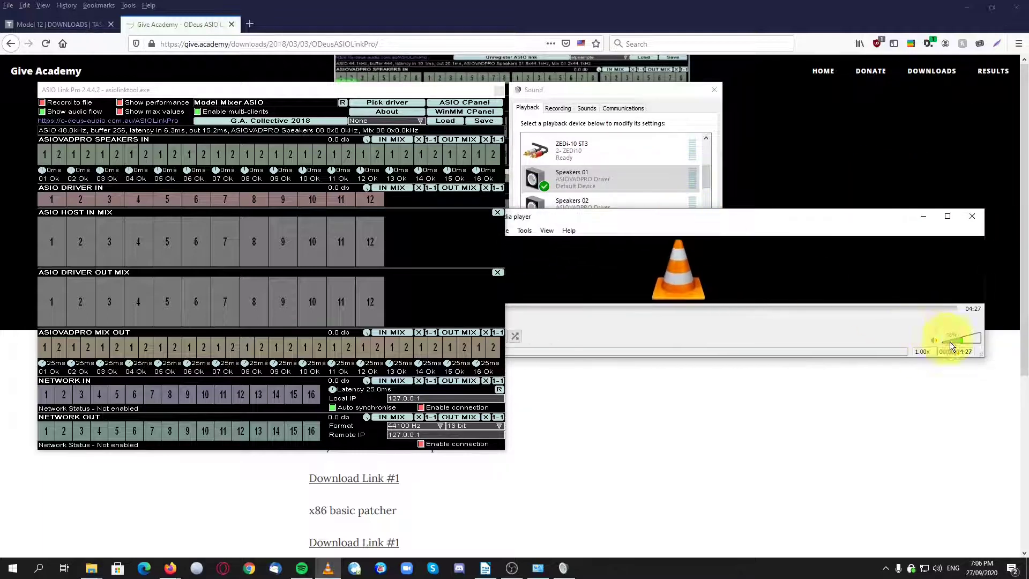
left_click_drag(981, 354, 745, 371)
left_click_drag(640, 220, 837, 206)
left_click(898, 339)
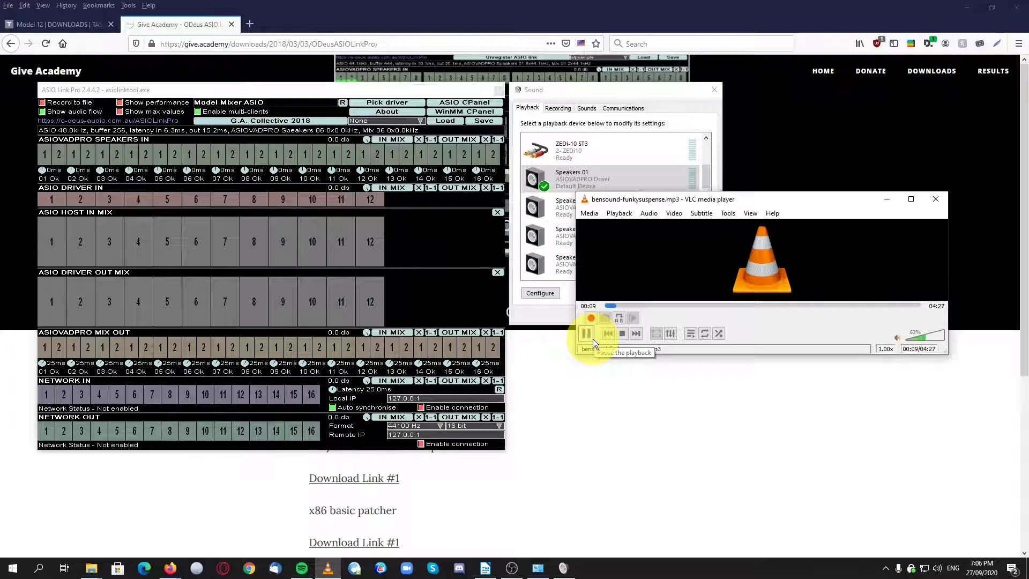
left_click_drag(761, 203, 709, 346)
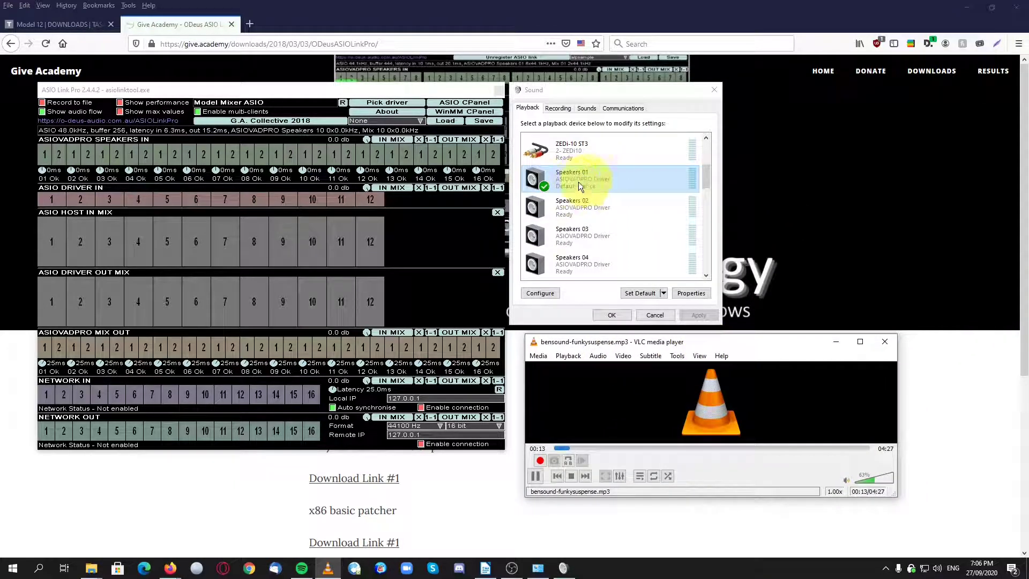
left_click(542, 476)
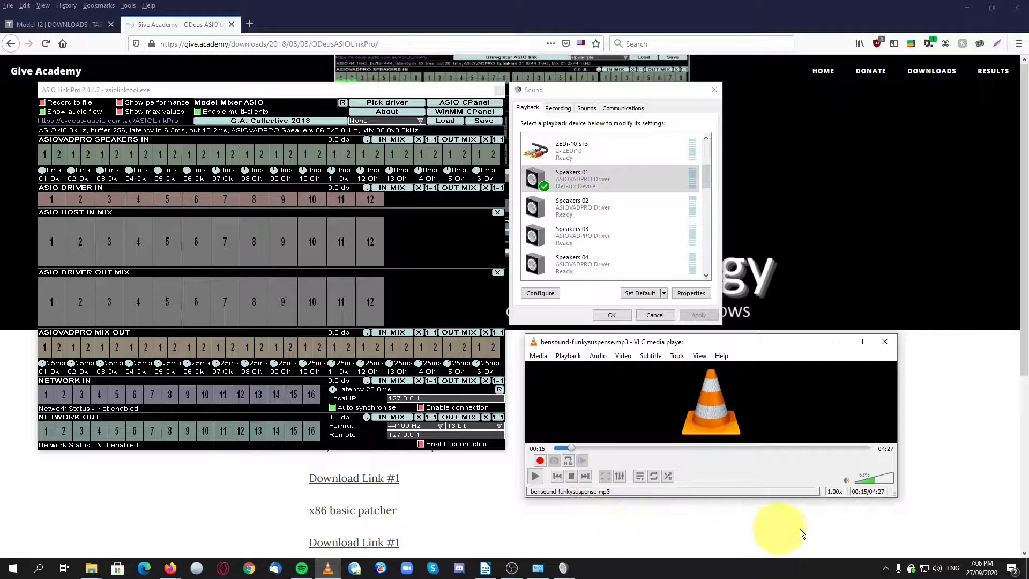
Step: In the Windows app volume and device preferences, set the output device of VLC media player to Speakers 01 (ASIOVADPRO Driver)
right_click(939, 570)
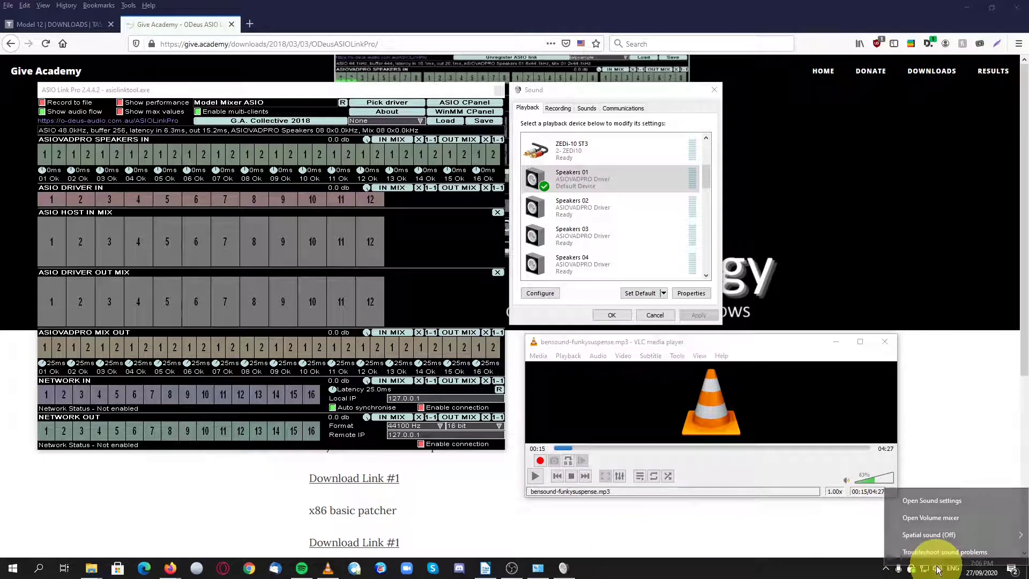
left_click(925, 501)
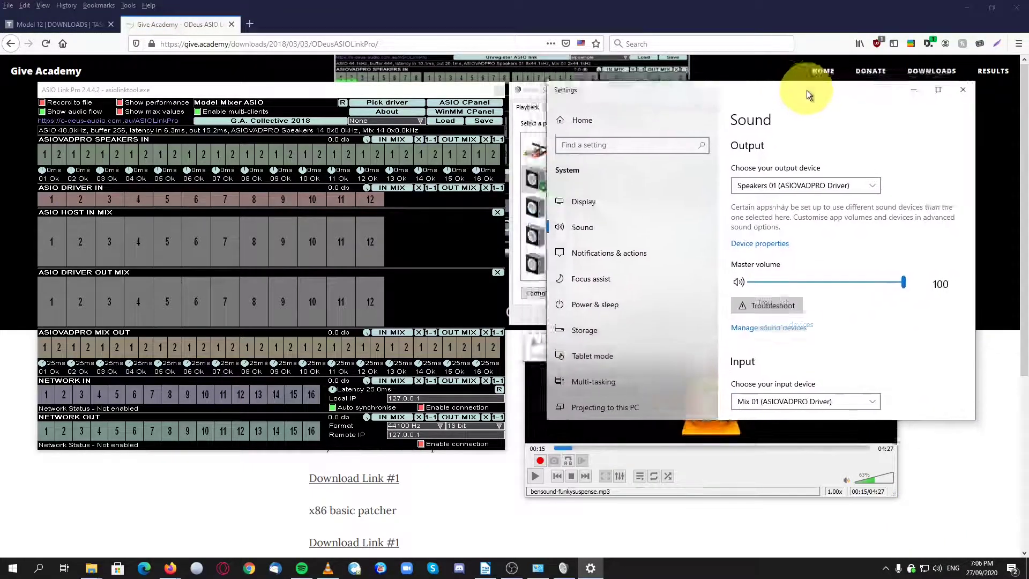
scroll(852, 239, "down", 3)
scroll(852, 237, "down", 5)
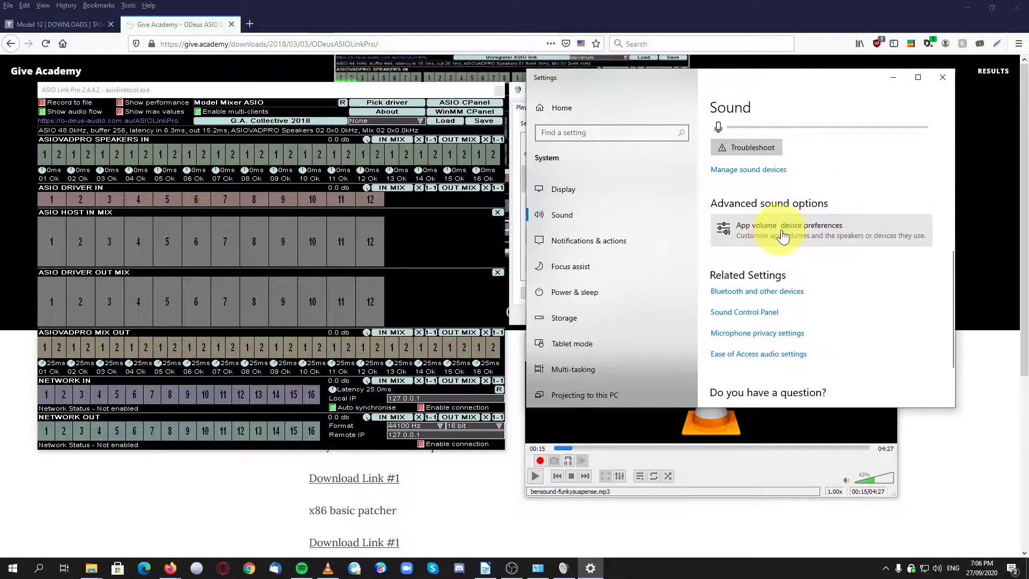
left_click(782, 235)
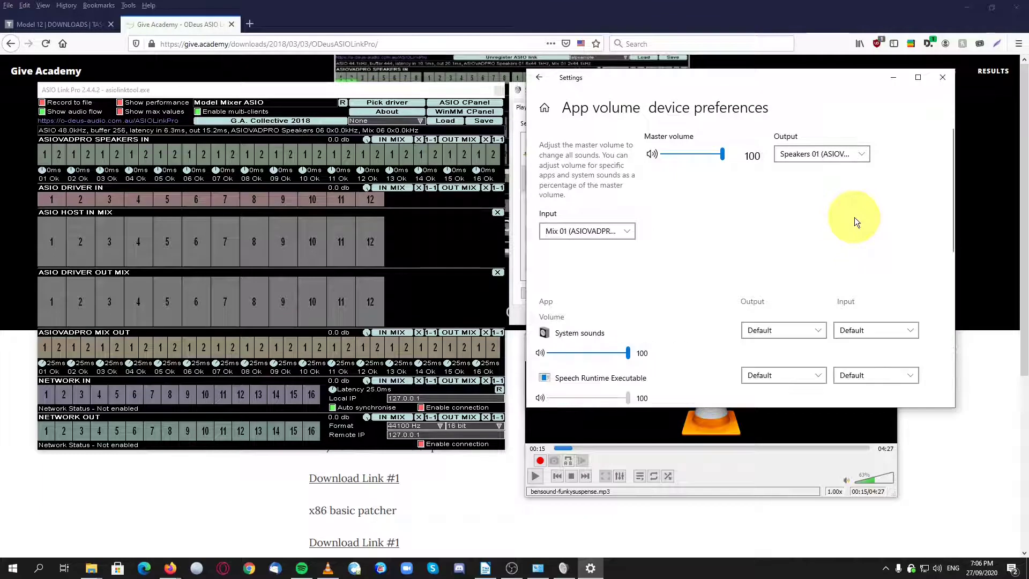
scroll(837, 222, "down", 3)
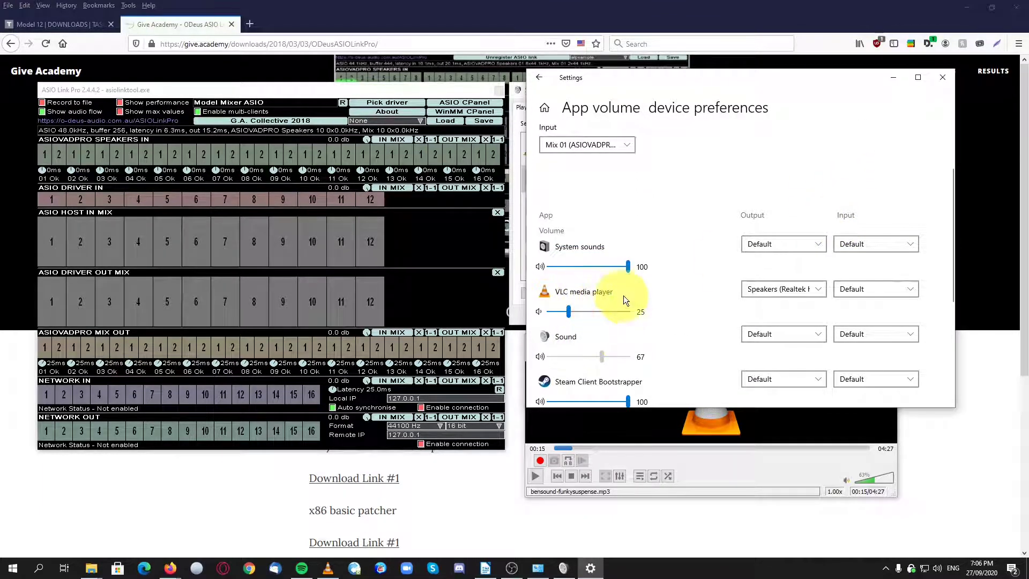
left_click(775, 289)
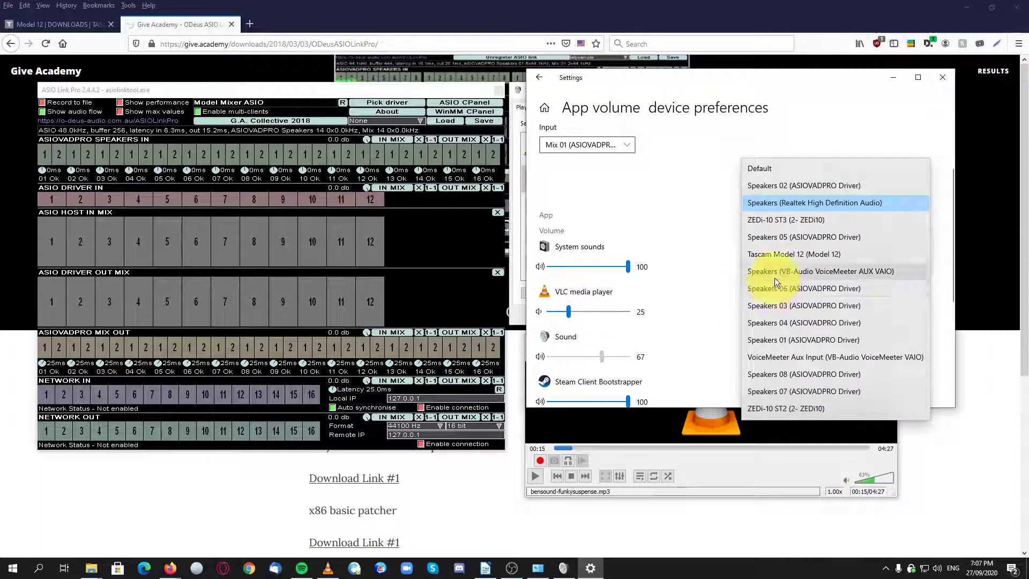
left_click(812, 340)
Step: Arrange the Settings and Sound windows to compare VLC's output with Speakers 01, and bring the browser forward behind the mixer
left_click_drag(773, 84, 774, 172)
left_click_drag(657, 91, 708, 30)
left_click(603, 126)
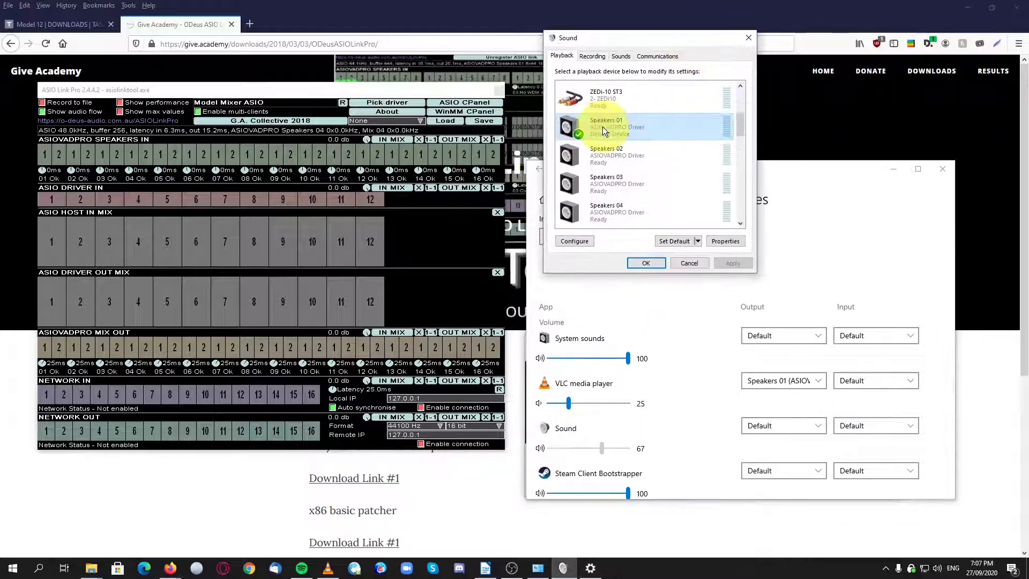
mouse_move(843, 169)
left_mouse_down()
mouse_move(817, 141)
mouse_move(857, 162)
left_mouse_up()
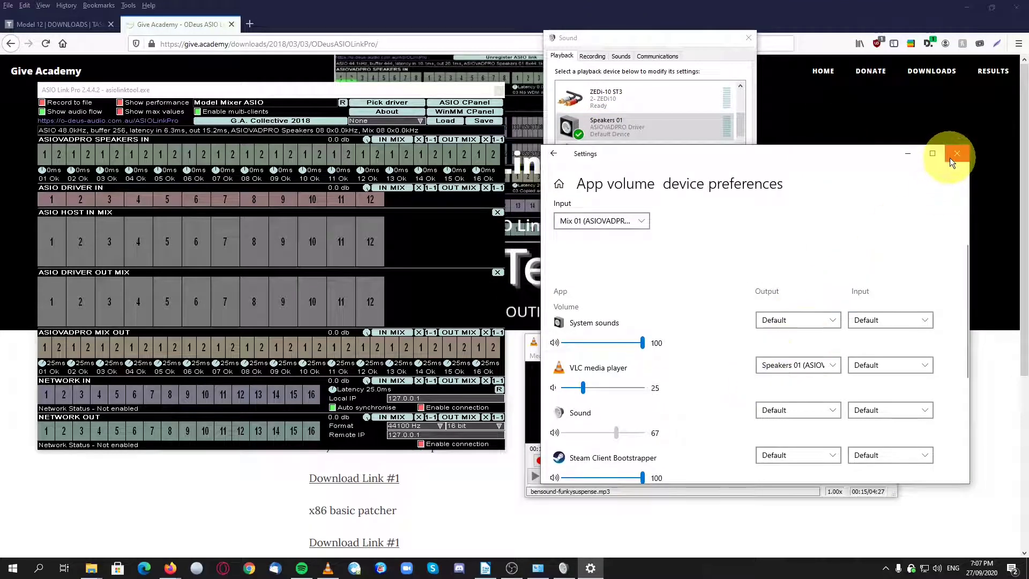
left_click(851, 24)
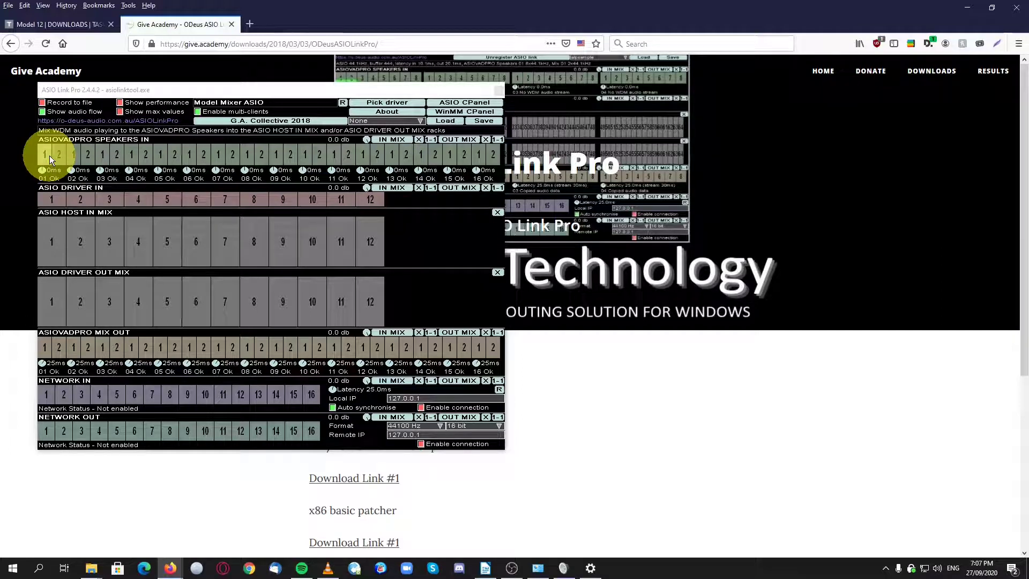
Step: Route channel 1 of ASIOVADPRO Speakers 01 to ASIO Driver Out Mix channel 1, and resume the track in VLC
left_click_drag(47, 166, 52, 297)
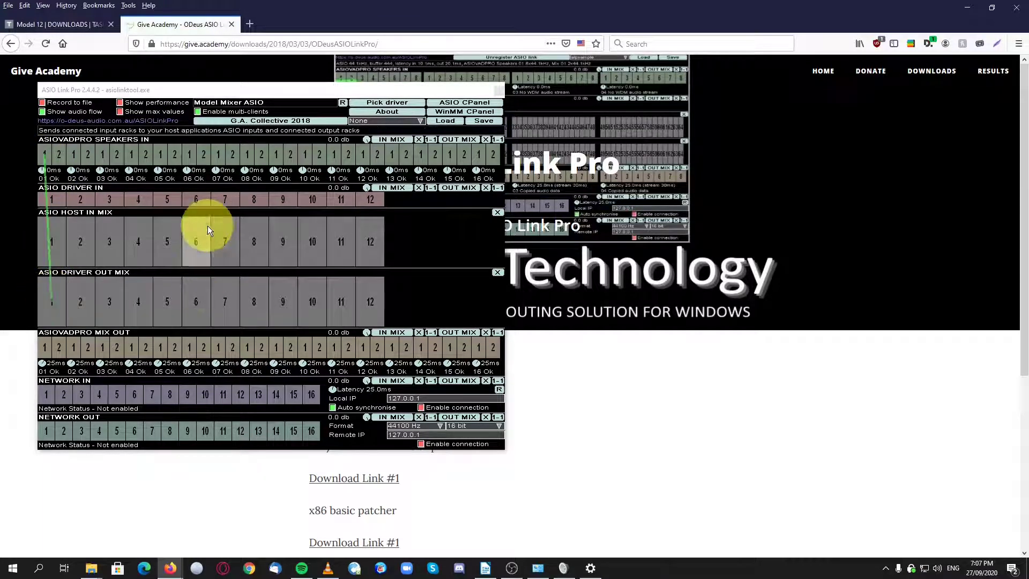
left_click(328, 567)
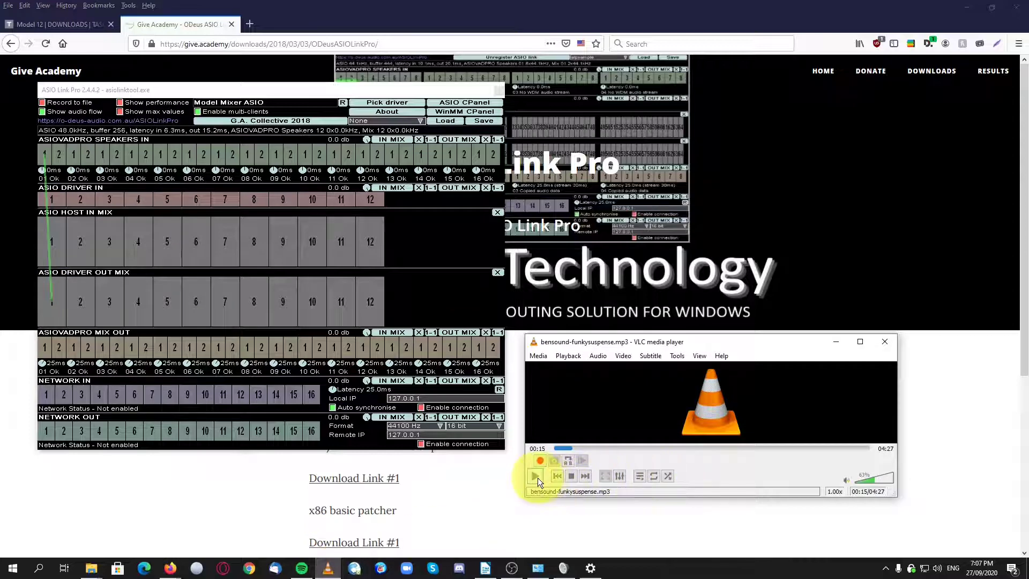
left_click(537, 476)
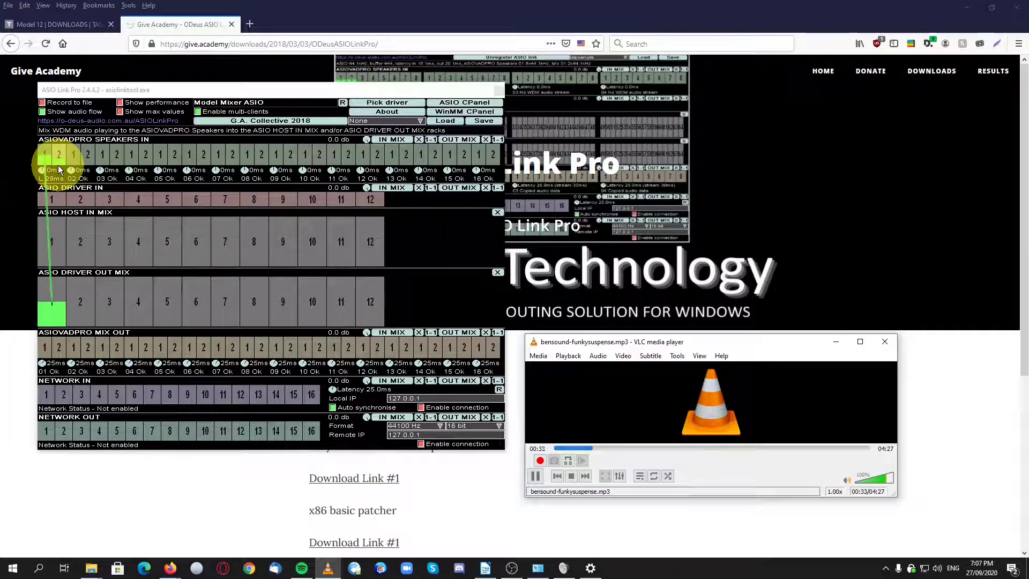
left_click(296, 123)
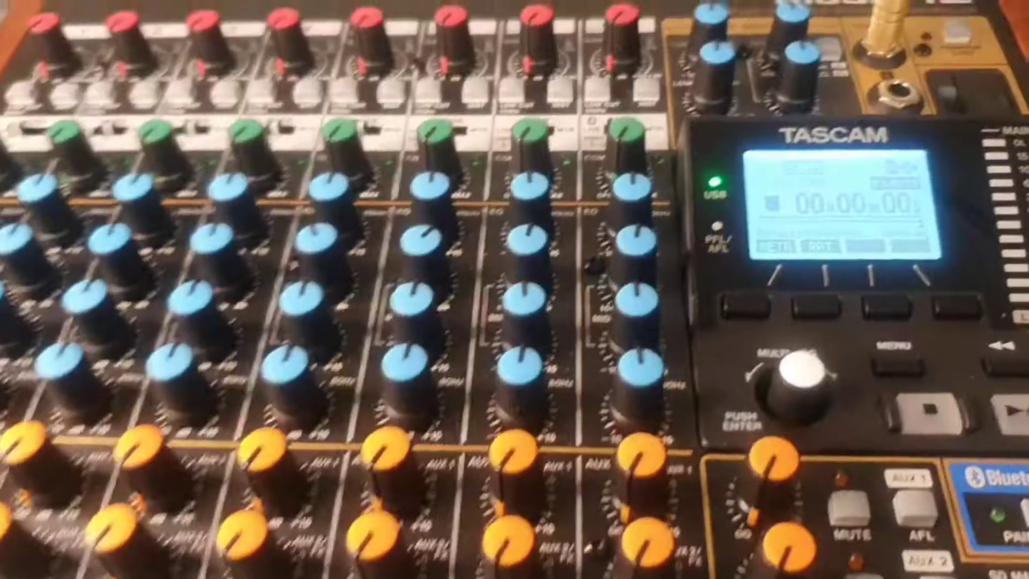
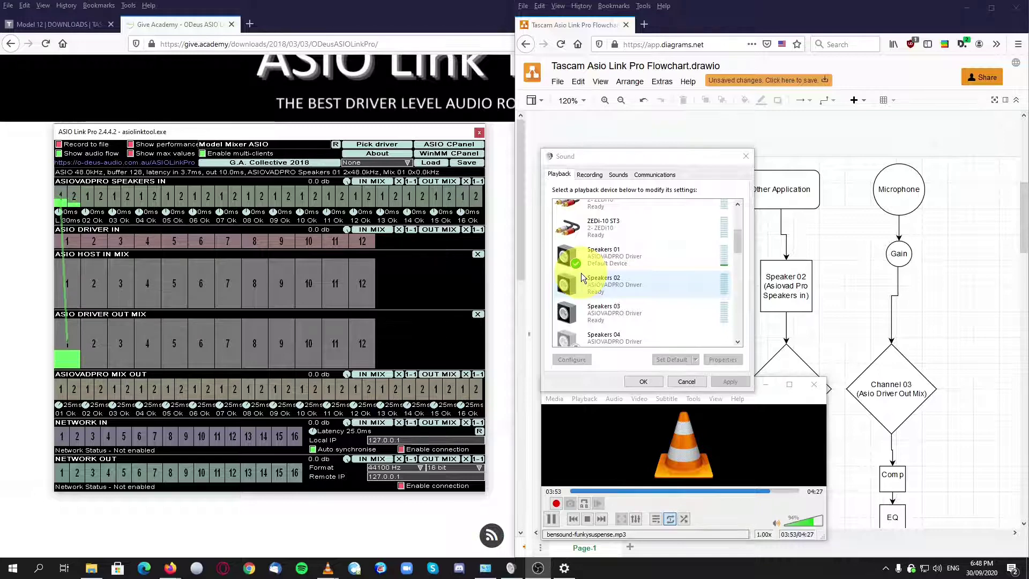
Step: Show the recording devices, route ASIO Driver Out Mix to ASIOVADPRO Mix Out 01, and jump VLC playback back near the track's start
left_click(585, 176)
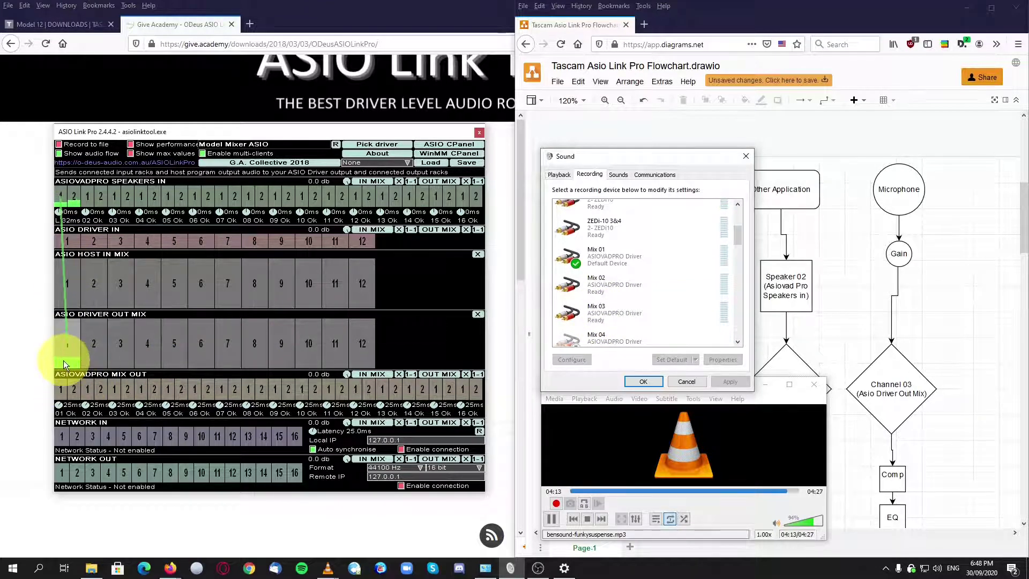
left_click_drag(63, 359, 62, 389)
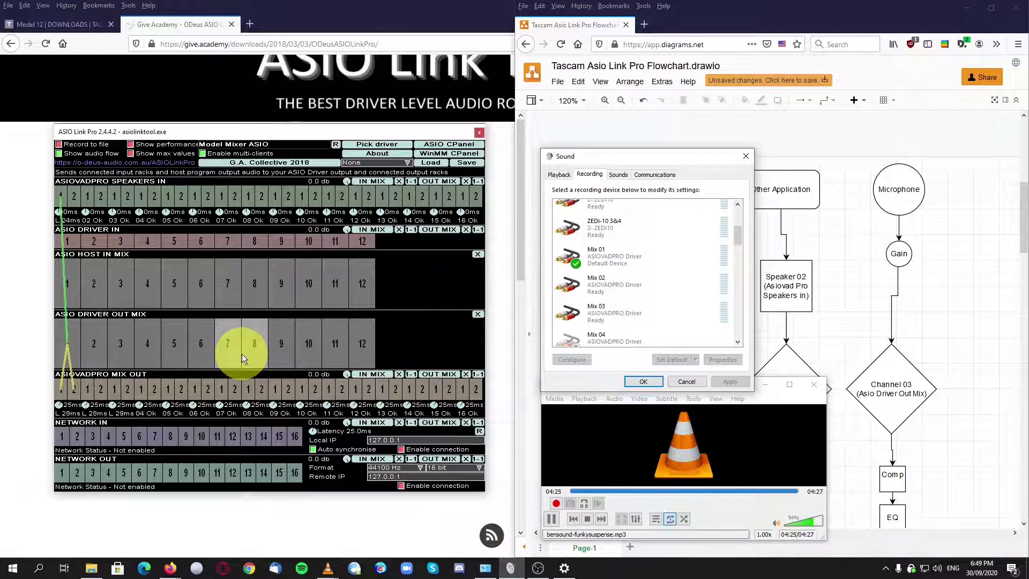
left_click(591, 494)
left_click(591, 492)
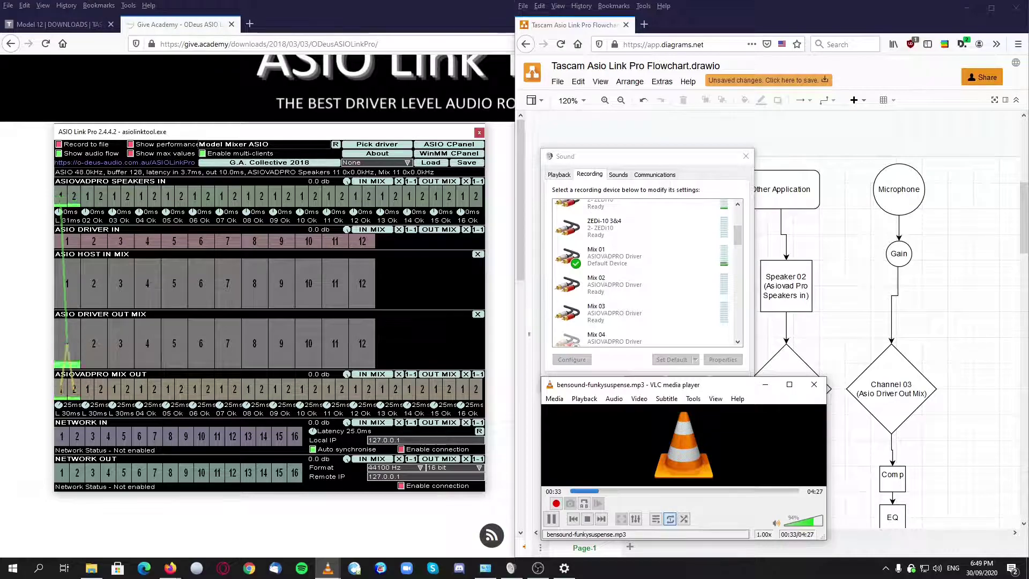
Step: Switch to OBS by bringing its window onto the desktop, and maximize it
left_click_drag(370, 1, 507, 131)
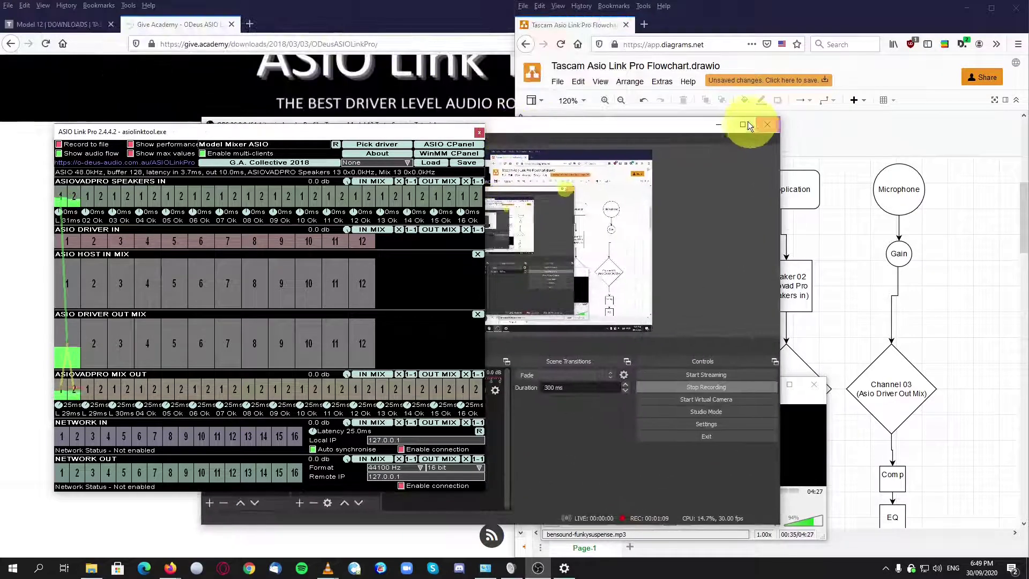
left_click(745, 125)
left_click_drag(394, 131, 290, 0)
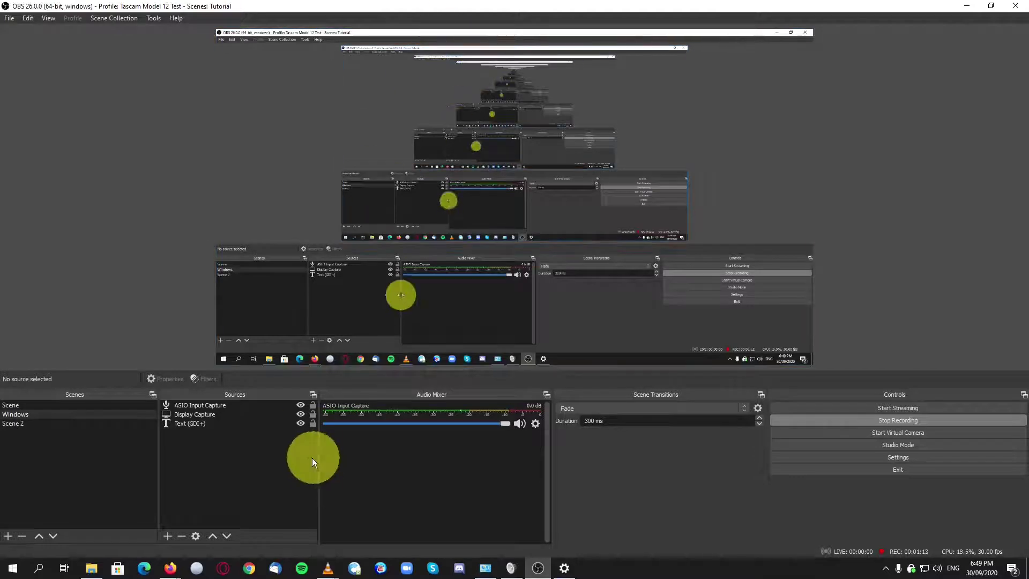
Step: Add a new Audio Input Capture source named "St Mix 1" to the Windows scene
left_click(167, 535)
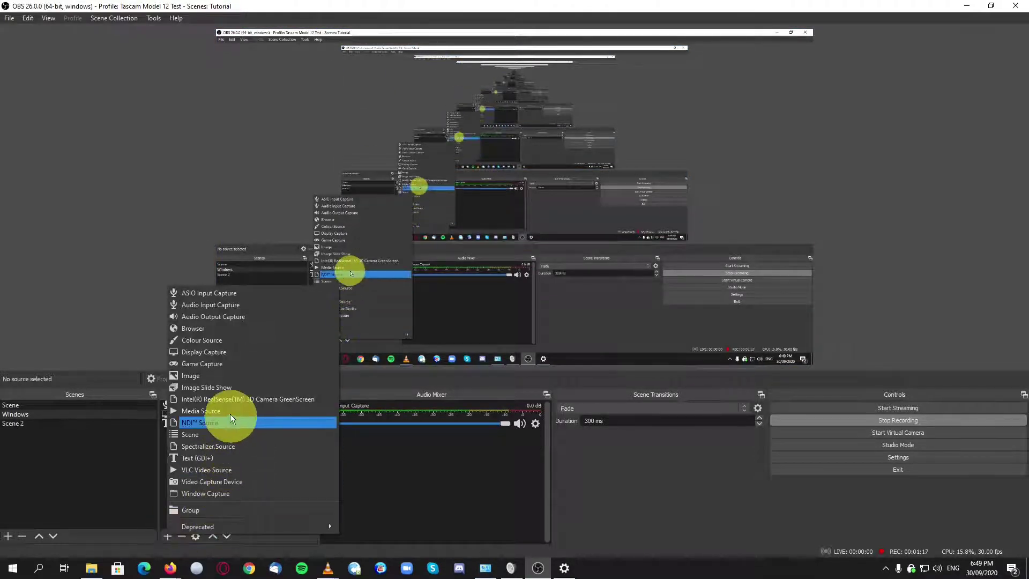
left_click(231, 305)
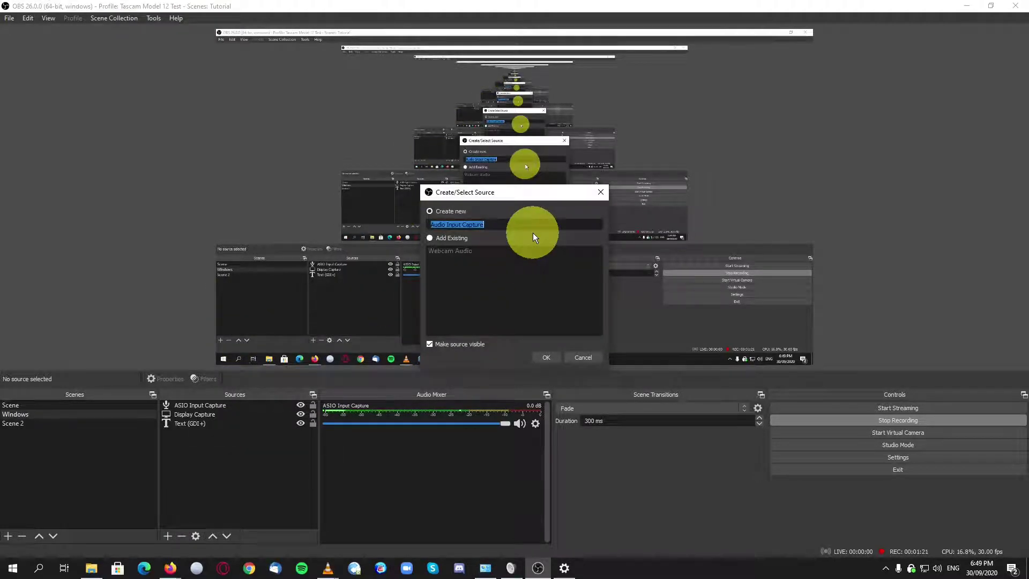
type("St")
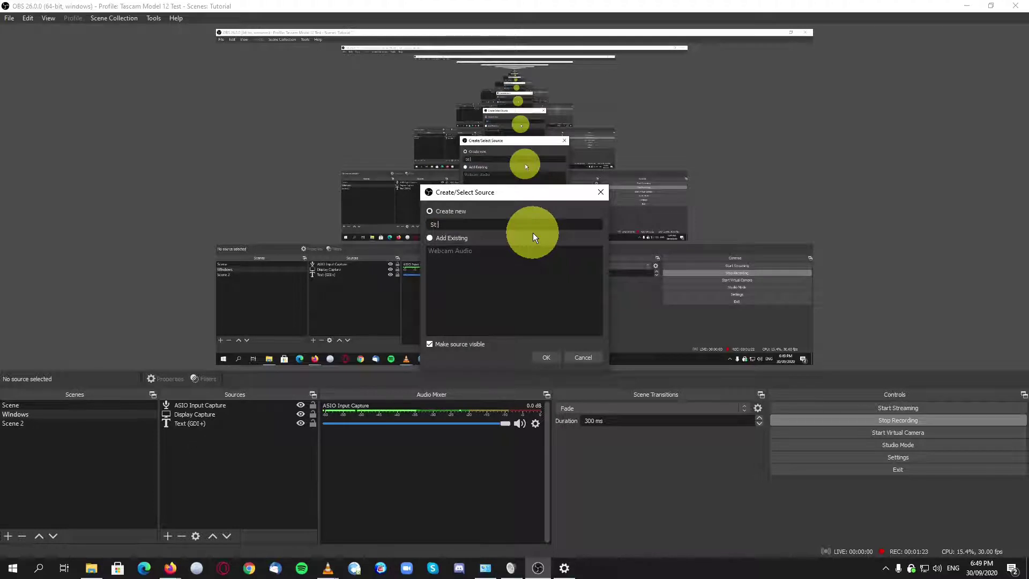
type(" Mix 1")
key("Return")
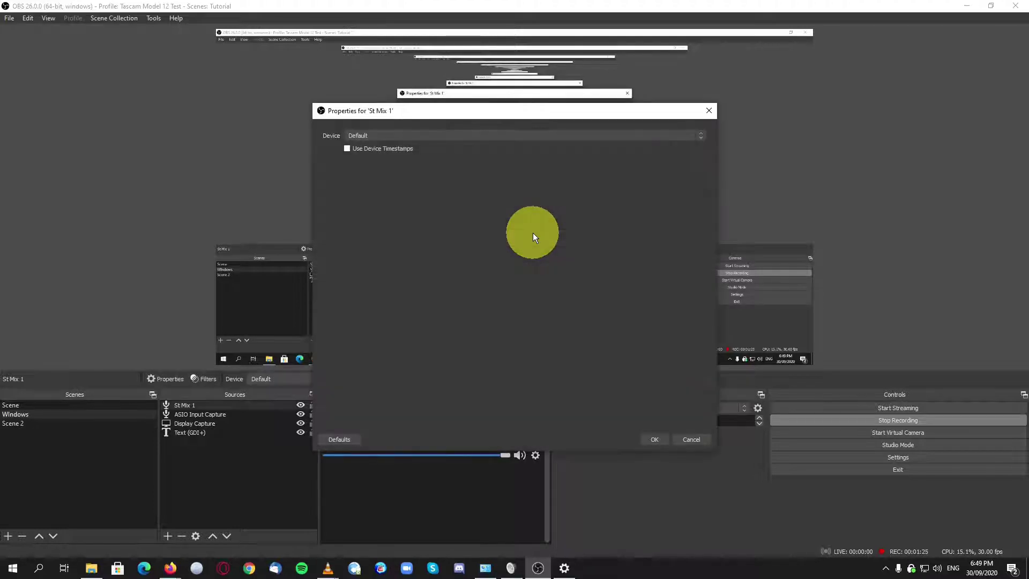
Step: Set the St Mix 1 source's device to Mix 01 (ASIOVADPRO Driver) and accept its properties
left_click(429, 135)
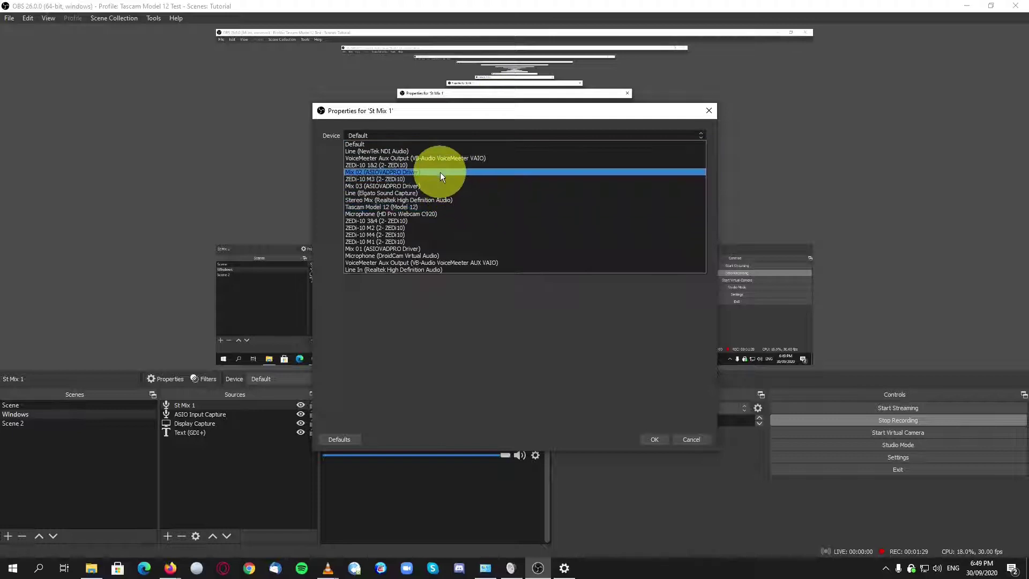
left_click(437, 249)
left_click(654, 439)
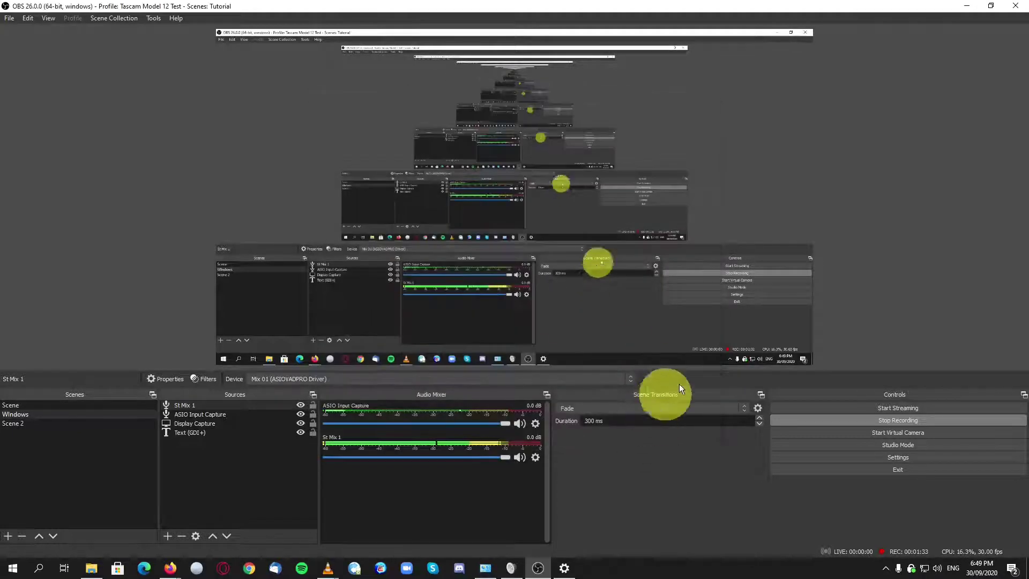
Step: Test the St Mix 1 fader by lowering it to -62.8 dB and raising it to -8.9 dB
left_click_drag(506, 458, 353, 457)
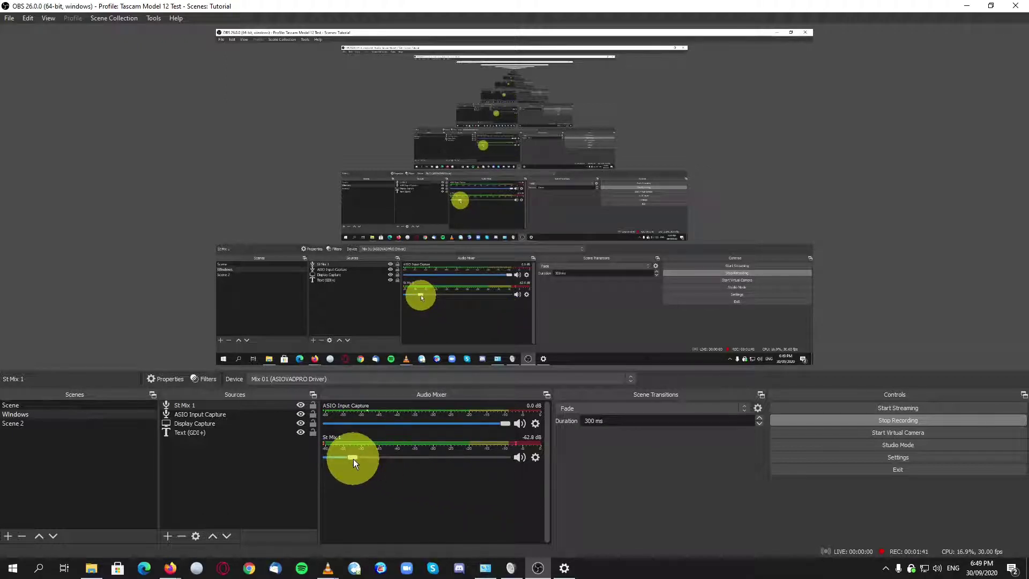
left_click_drag(356, 458, 448, 459)
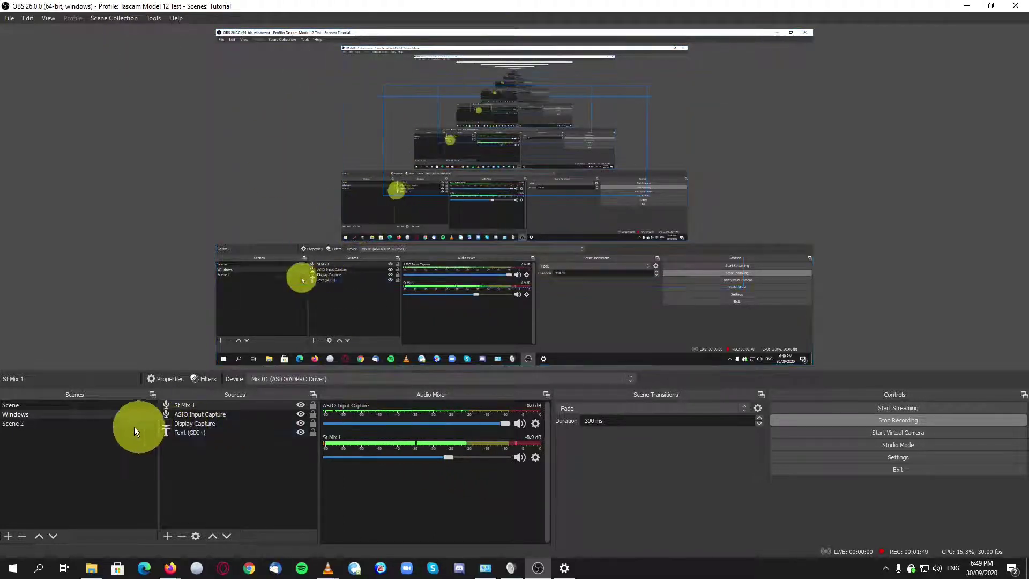
Step: Show Scene 2 with the Windows source shifted left, and lower St Mix 1 to -64.0 dB before setting it to -26.1 dB
left_click(101, 425)
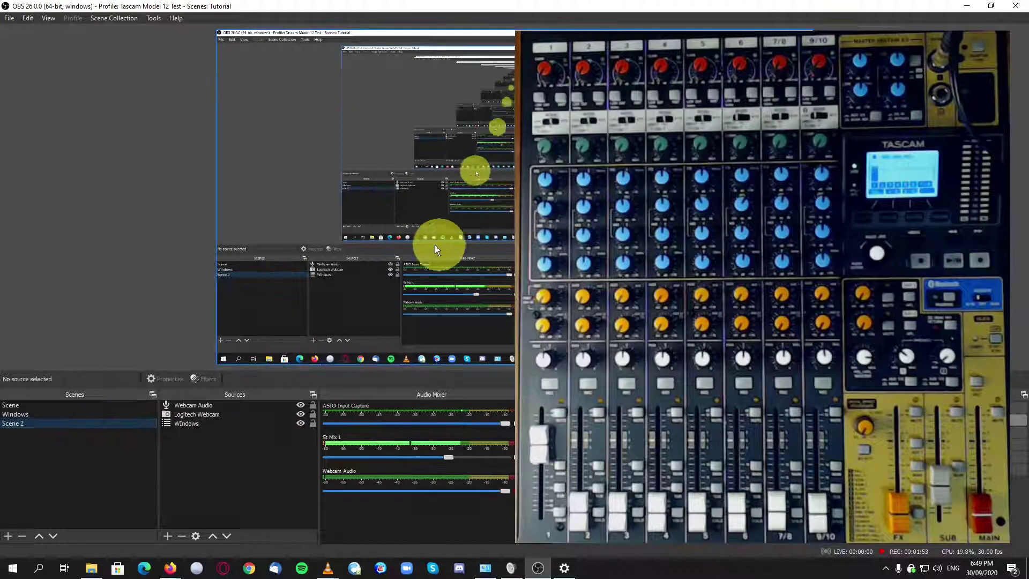
left_click_drag(403, 234, 309, 231)
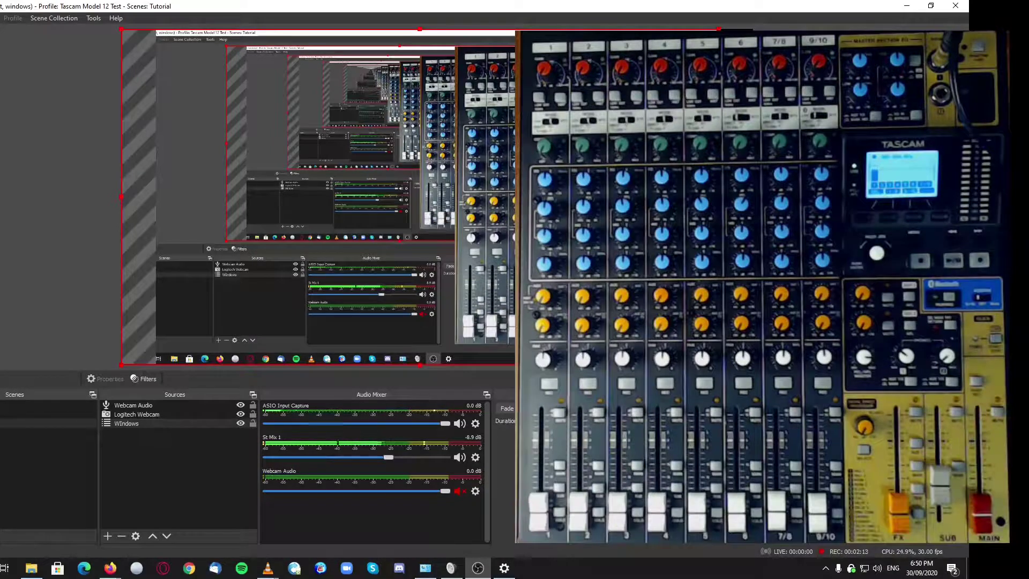
left_click_drag(389, 457, 291, 459)
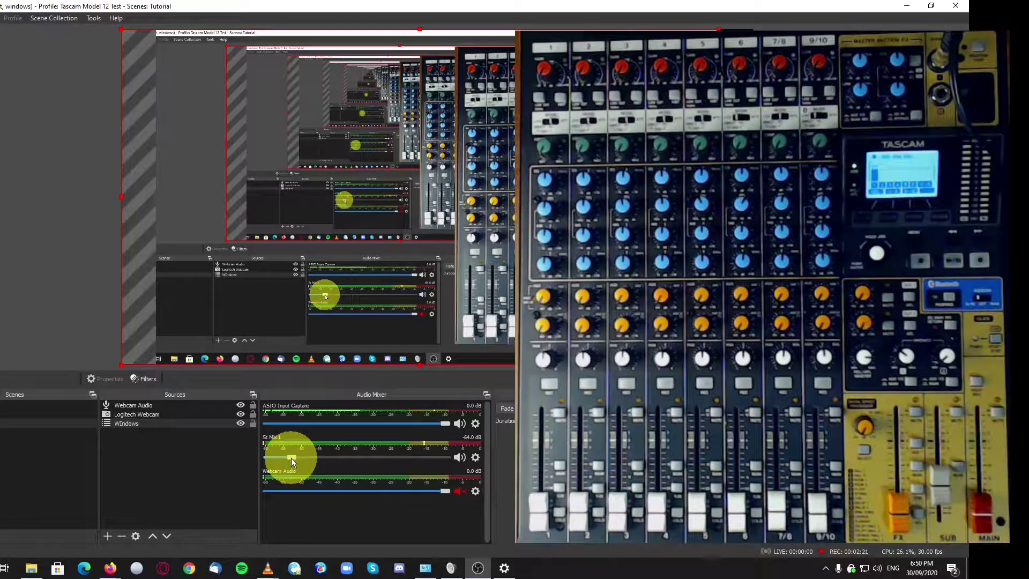
left_click_drag(291, 457, 339, 459)
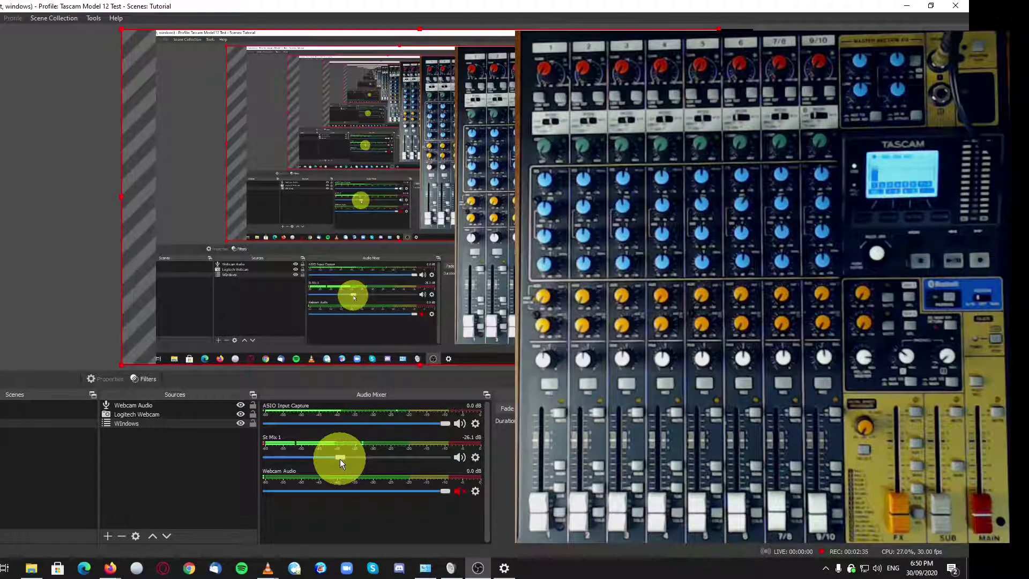
Step: Move the Windows source back to its original position in Scene 2 and return to the Windows scene
left_click_drag(202, 211, 295, 210)
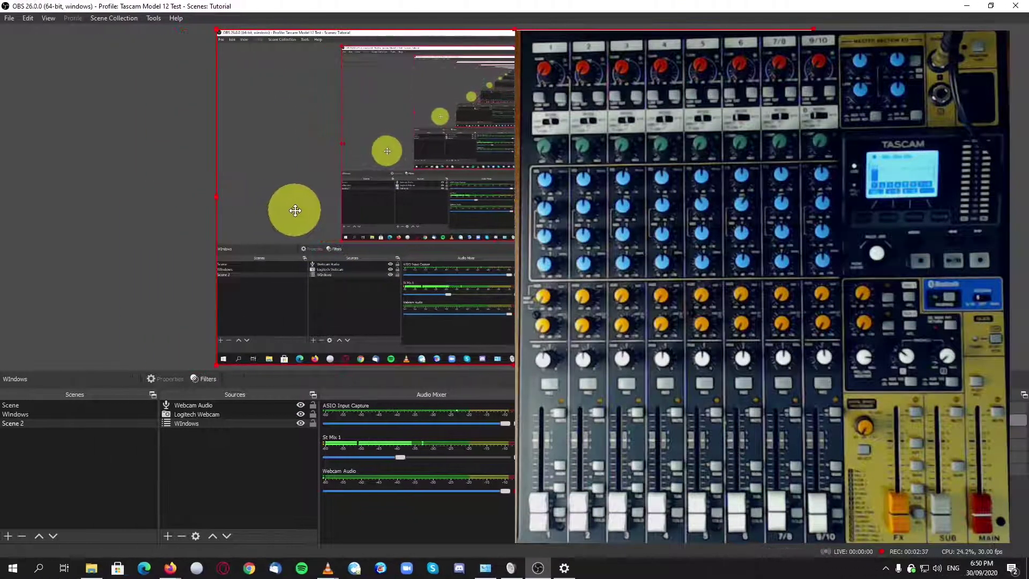
left_click(59, 417)
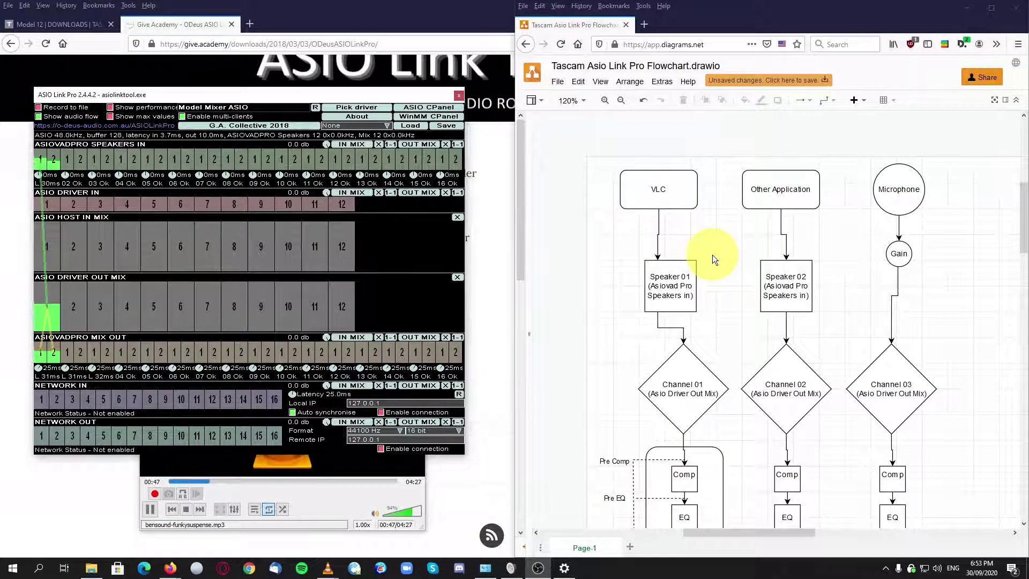
Step: Examine the flowchart's signal path from Speaker 01 through Channel 01's Comp and EQ down to Speaker Mix 01 and 02
left_click(690, 271)
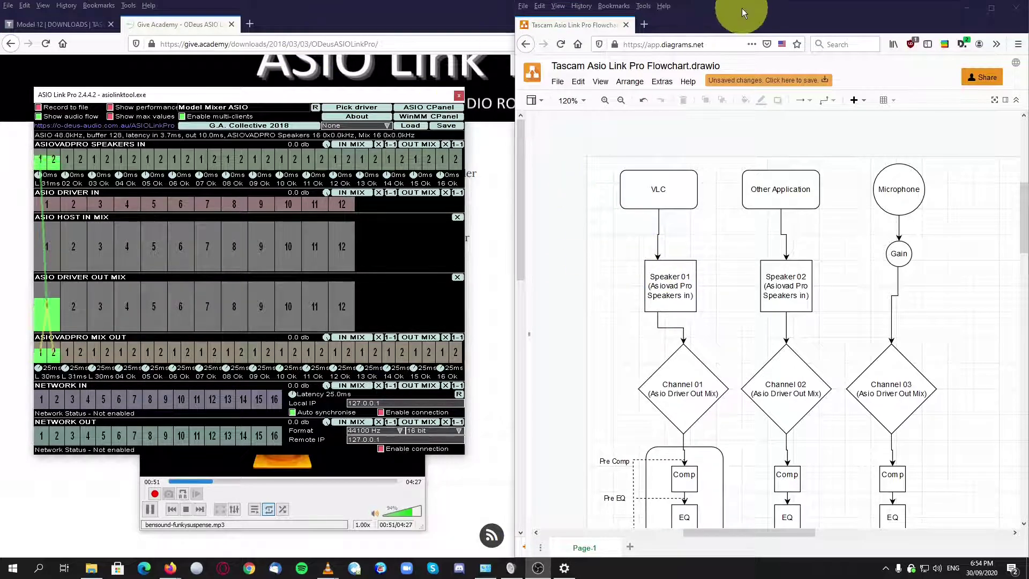
scroll(716, 413, "down", 5)
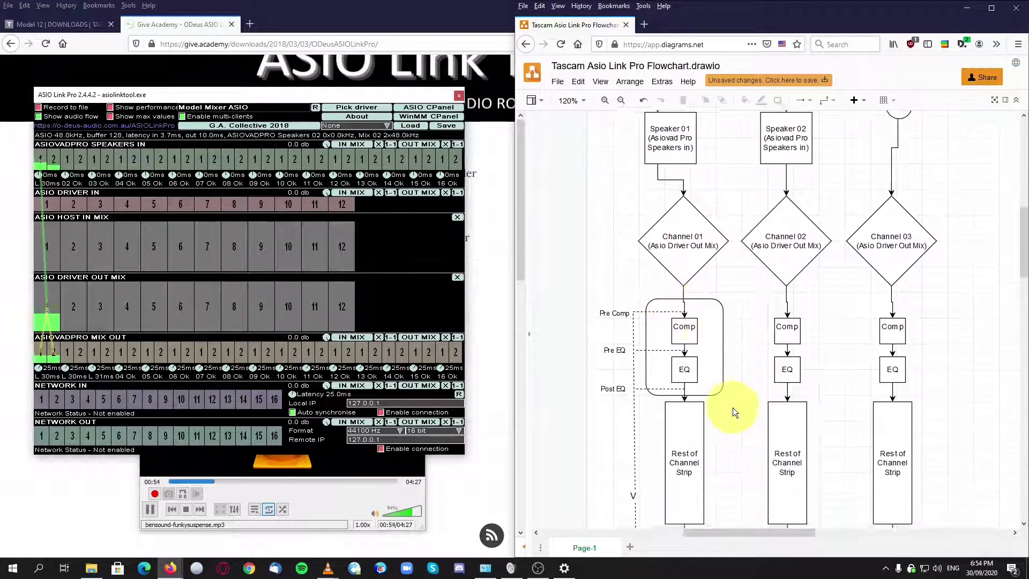
scroll(733, 411, "down", 2)
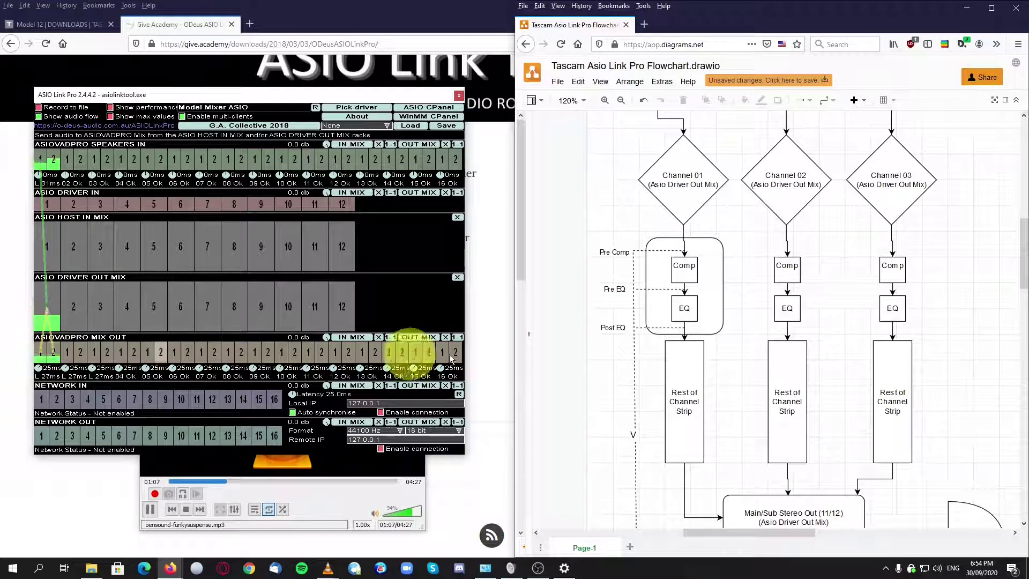
scroll(612, 247, "down", 2)
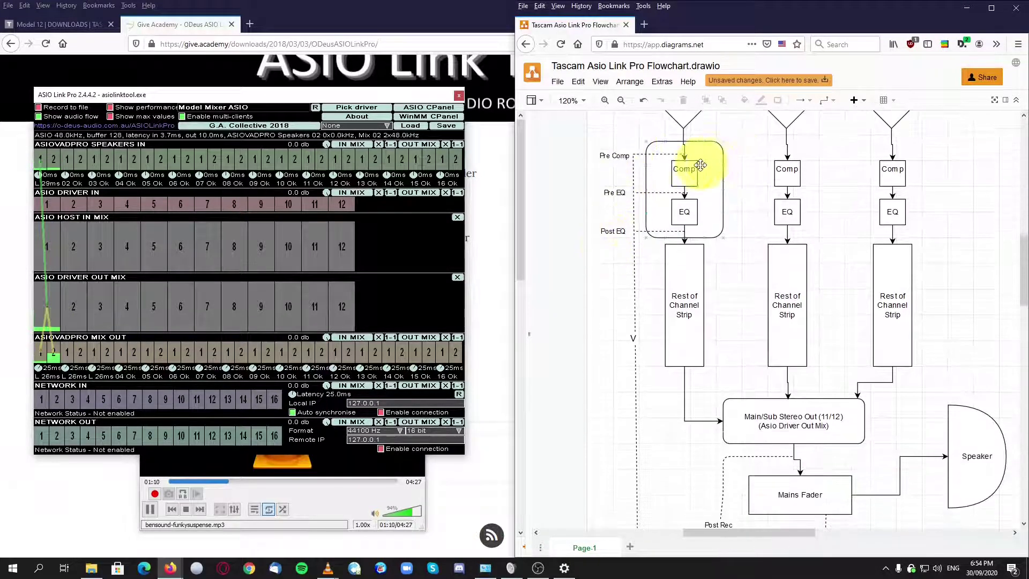
scroll(677, 195, "up", 1)
left_click(685, 192)
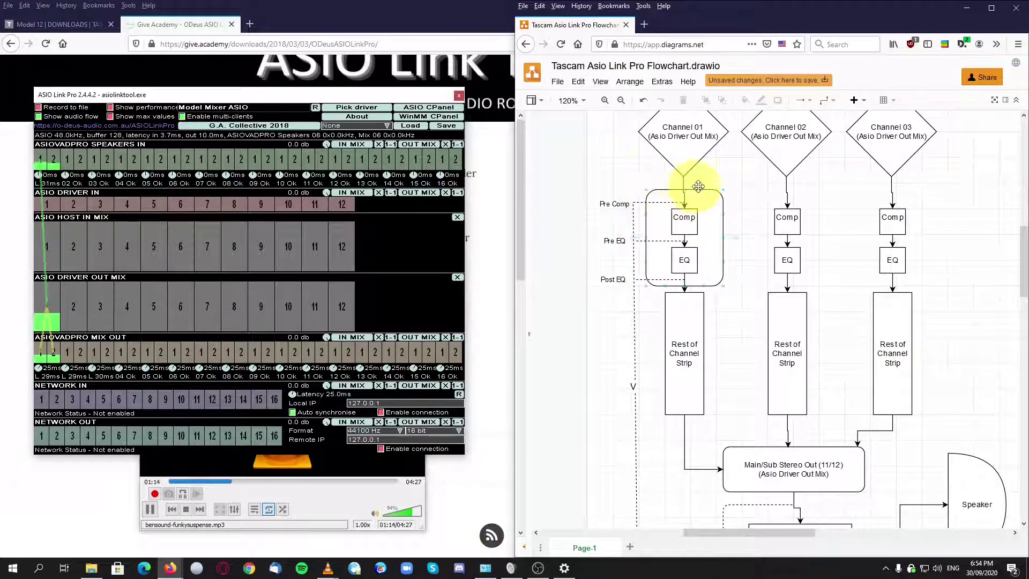
scroll(621, 252, "down", 3)
scroll(621, 254, "down", 6)
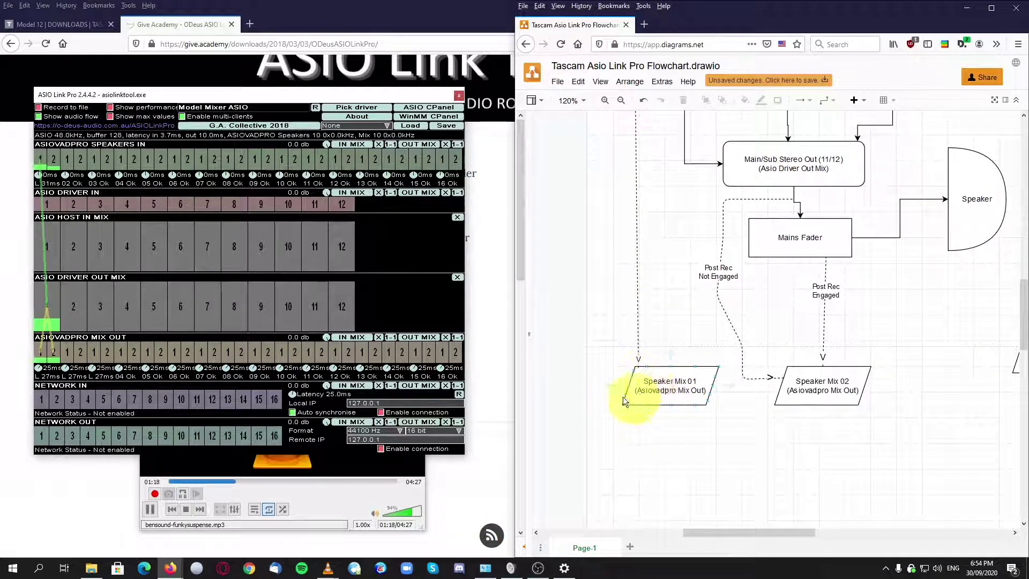
scroll(670, 388, "up", 7)
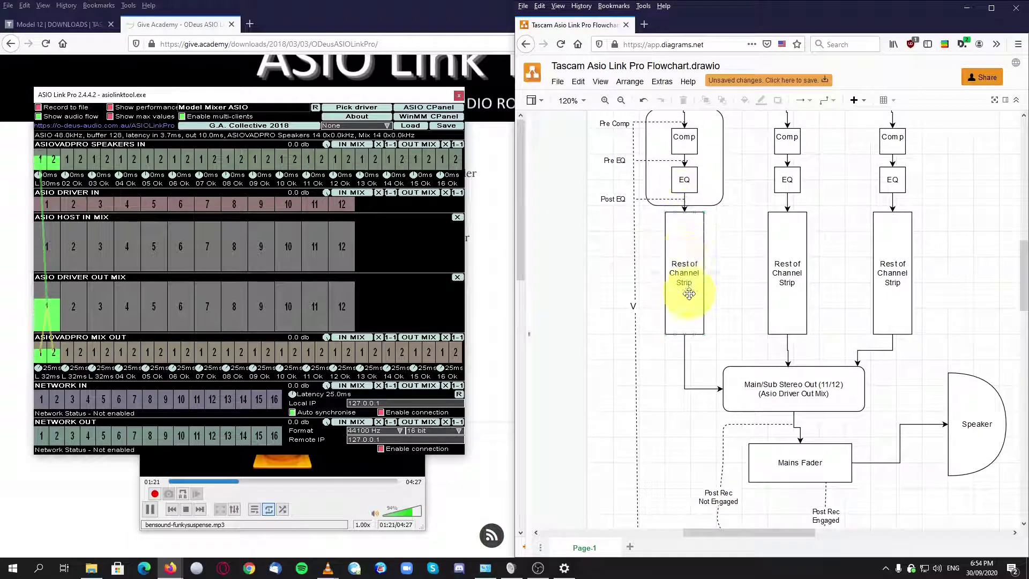
scroll(599, 313, "up", 4)
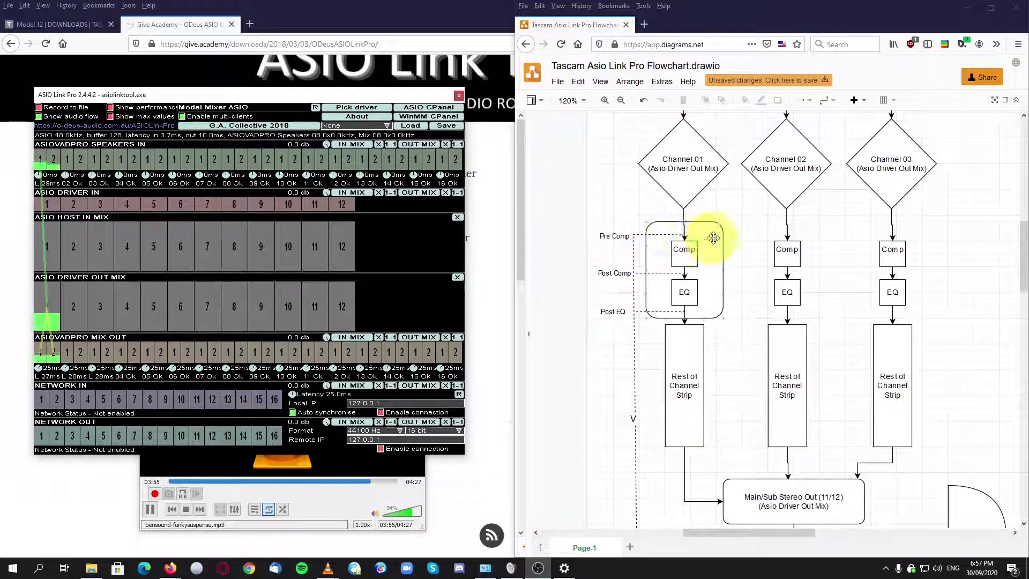
Step: Examine the flowchart's Pre Comp, Post Comp and Post EQ tap points and their dashed path to Speaker Mix 01
left_click(648, 233)
left_click(616, 241)
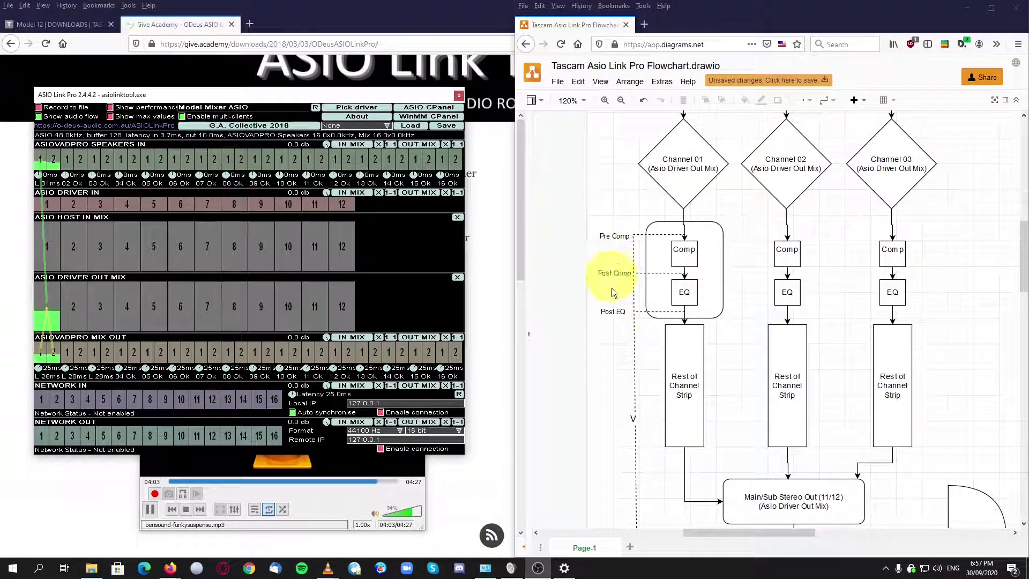
scroll(617, 287, "down", 3)
scroll(616, 287, "down", 10)
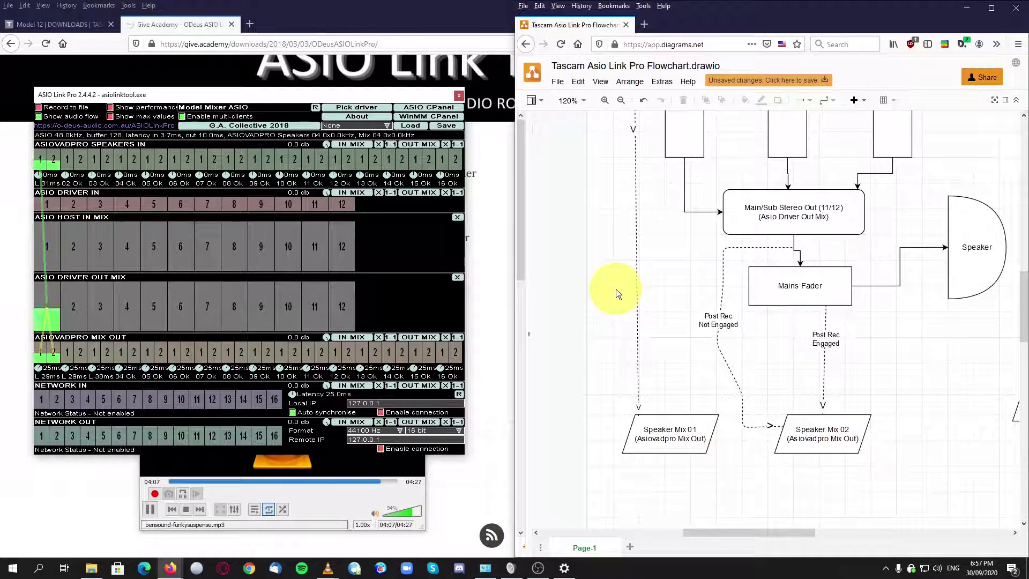
scroll(616, 289, "up", 12)
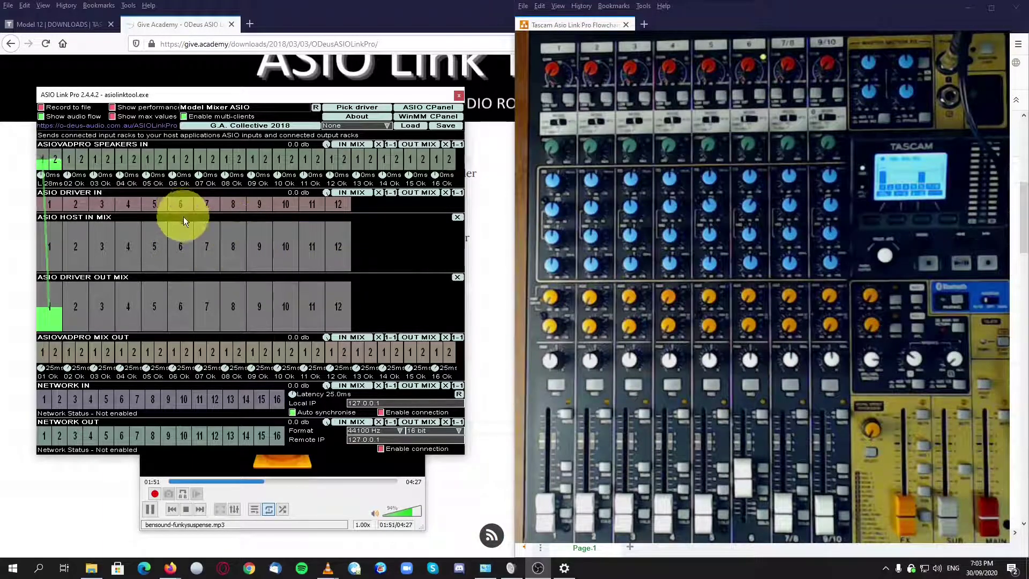
Step: Route ASIO Driver In channel 6 to ASIO Driver Out Mix channels 6 and 7, and clear both routes again
left_click_drag(184, 204, 181, 301)
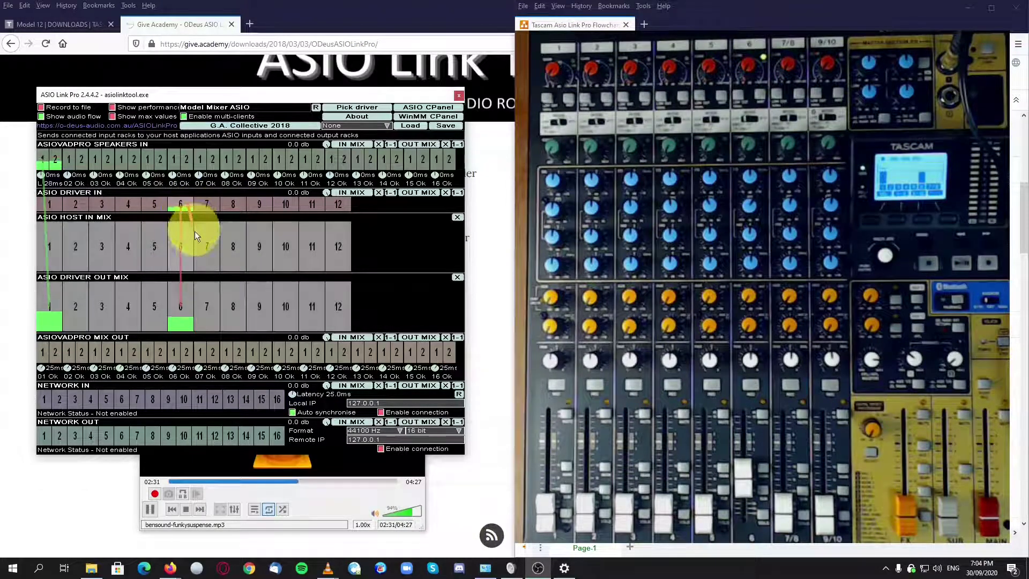
left_click_drag(207, 267, 208, 307)
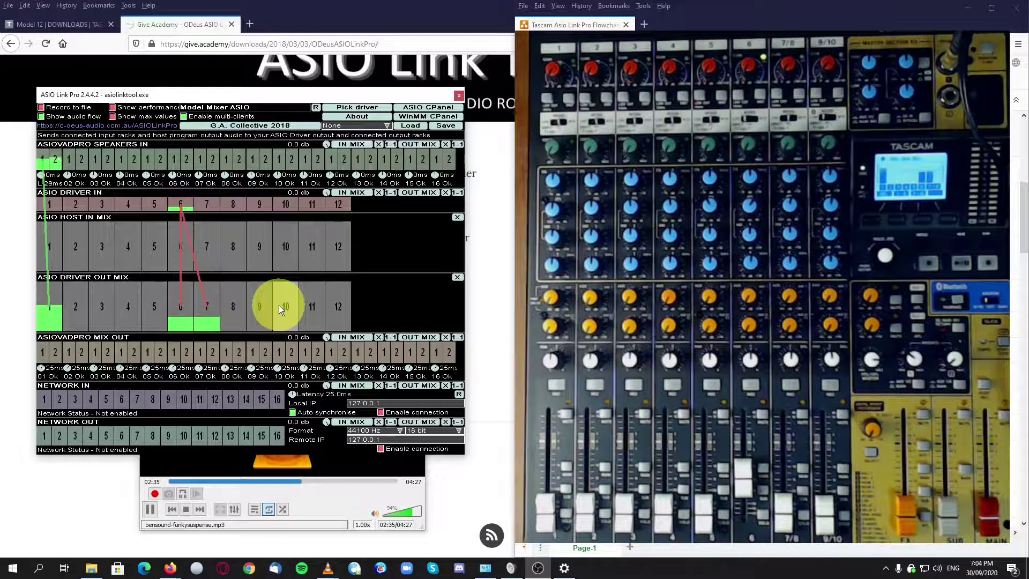
left_click(185, 214)
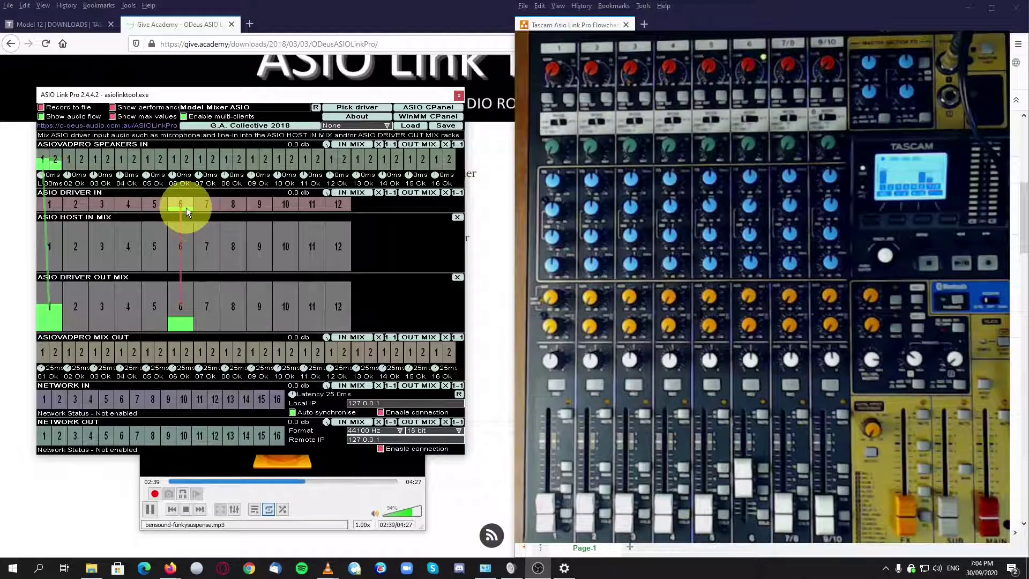
left_click_drag(185, 205, 210, 307)
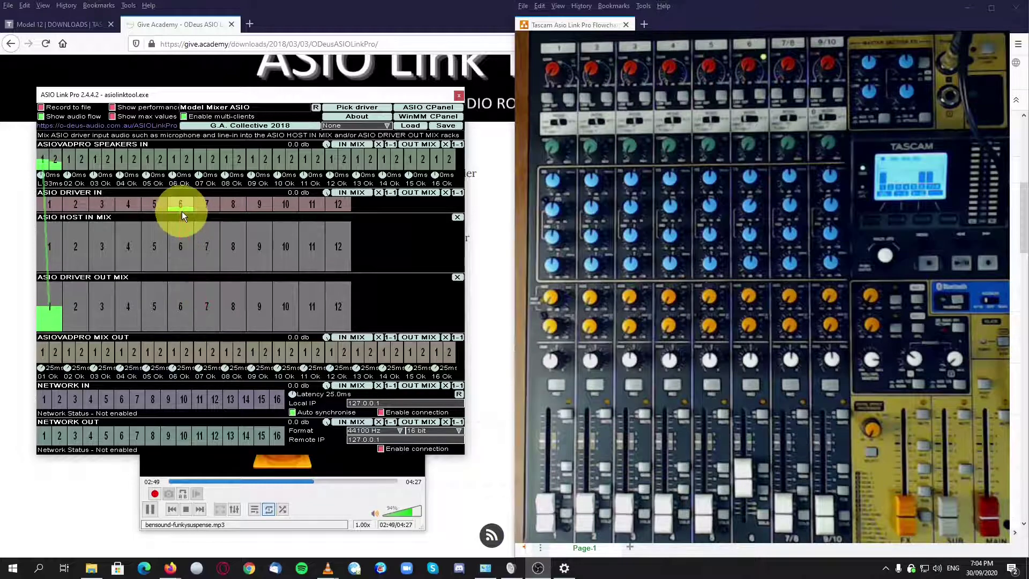
Step: Route ASIO Driver In channel 6 to ASIO Driver Out Mix channels 5 to 8, and keep only the route to channel 6
left_click_drag(179, 206, 182, 302)
left_click_drag(175, 220, 153, 308)
left_click_drag(191, 217, 217, 307)
left_click_drag(191, 204, 245, 307)
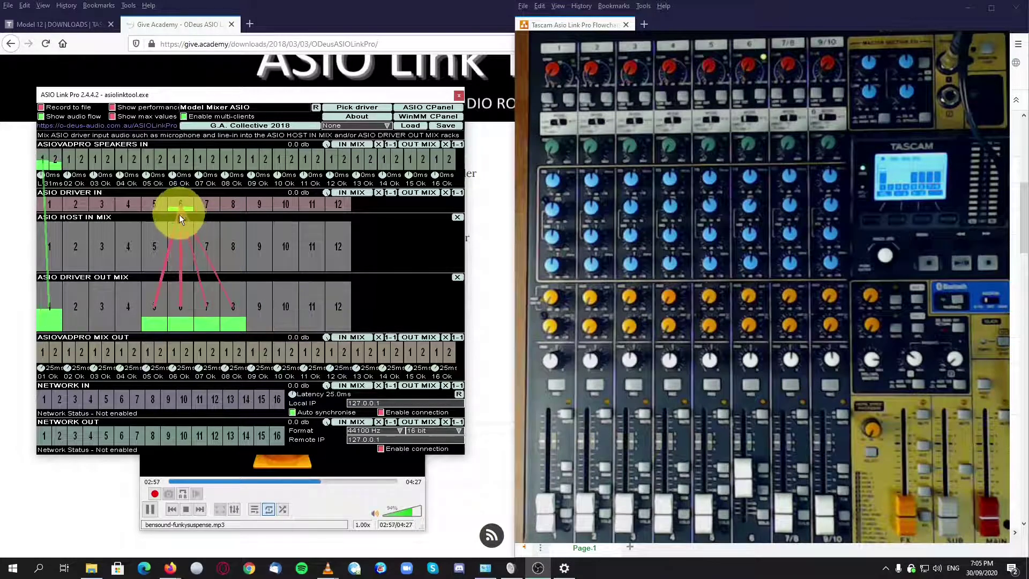
left_click_drag(179, 210, 178, 307)
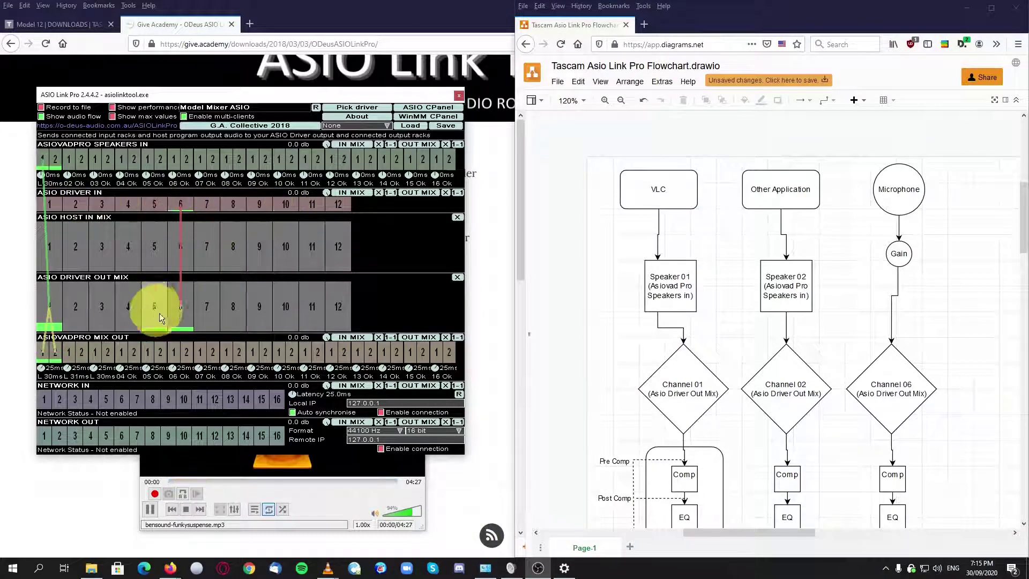
Step: Try routing ASIO Driver Out Mix channel 6 to both channels of ASIOVADPRO Mix Out 01, and remove that routing
left_click_drag(179, 308, 59, 356)
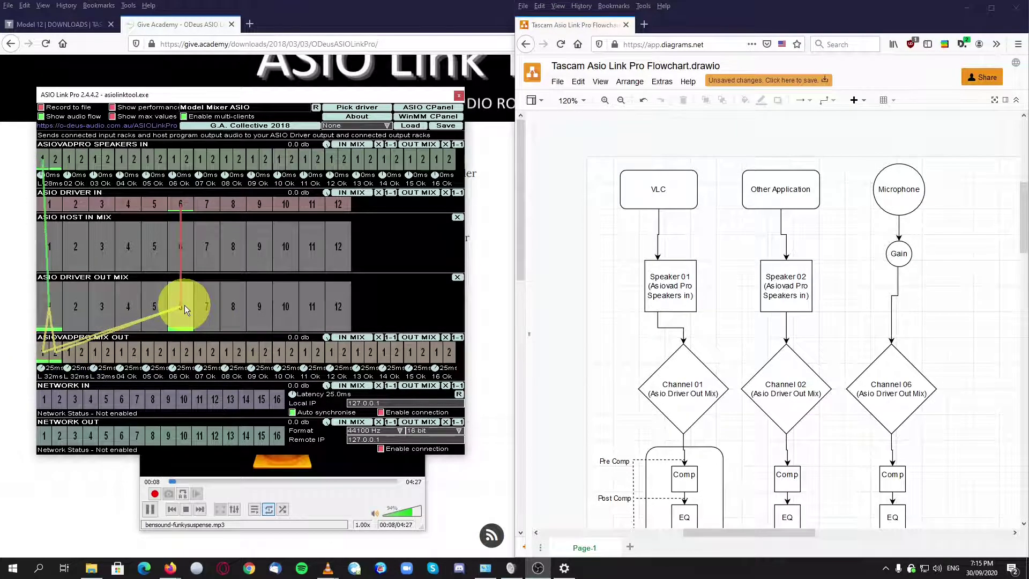
left_click_drag(174, 309, 174, 309)
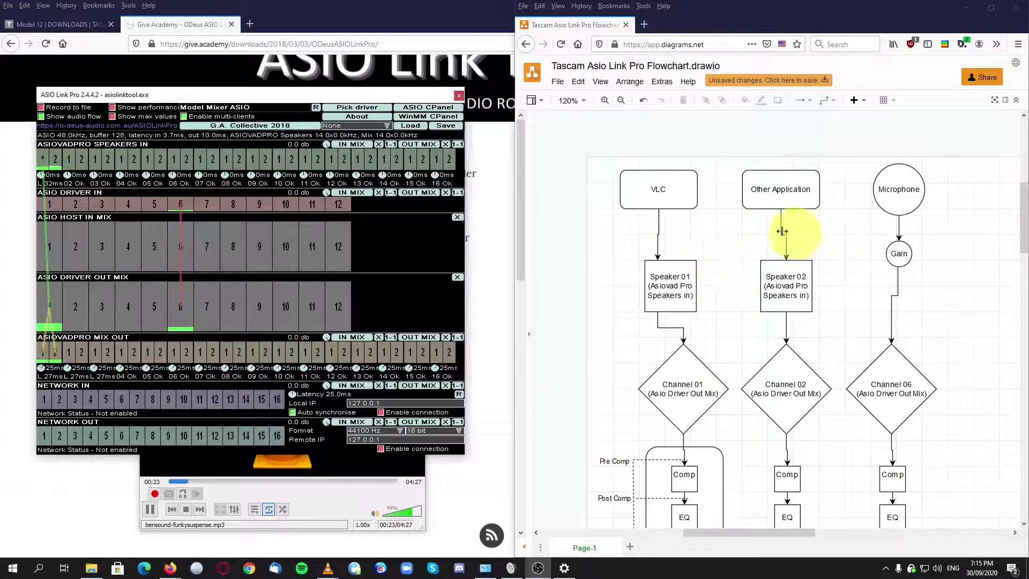
Step: Examine the flowchart's paths from the applications and microphone through the channel strips' Comp and EQ stages to Speaker Mix 01
scroll(697, 270, "down", 1)
scroll(696, 270, "down", 5)
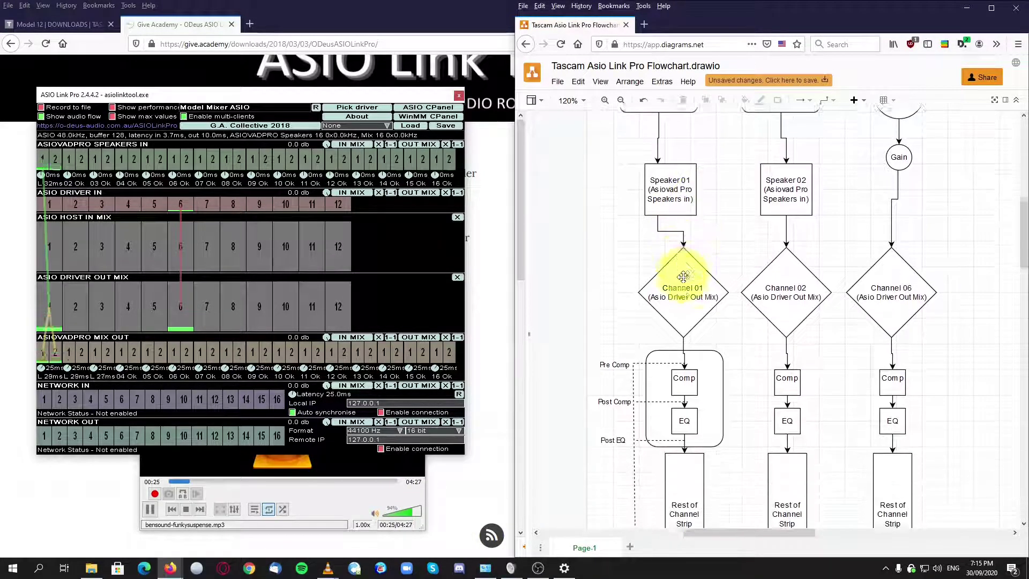
scroll(885, 271, "up", 4)
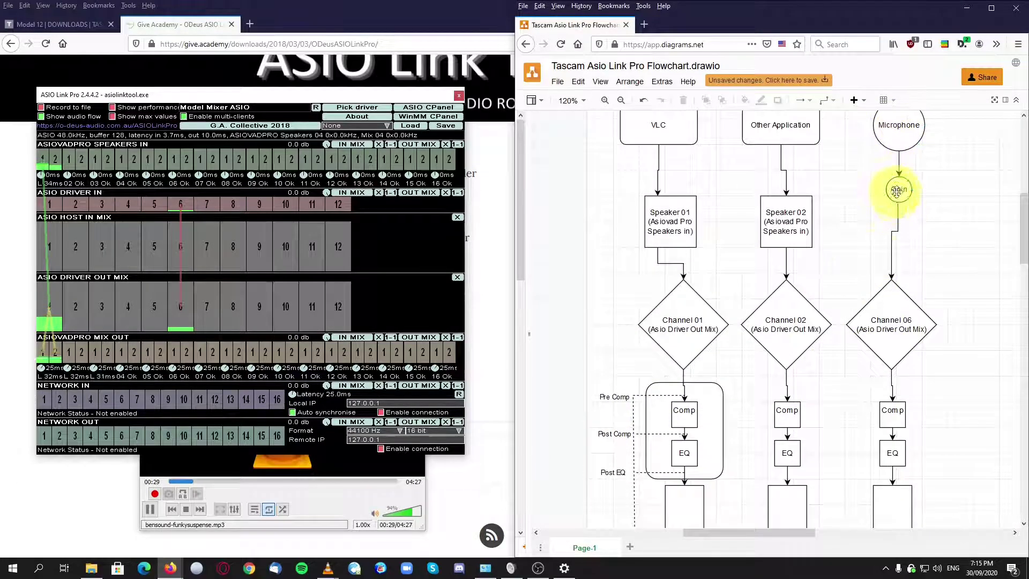
scroll(887, 322, "down", 2)
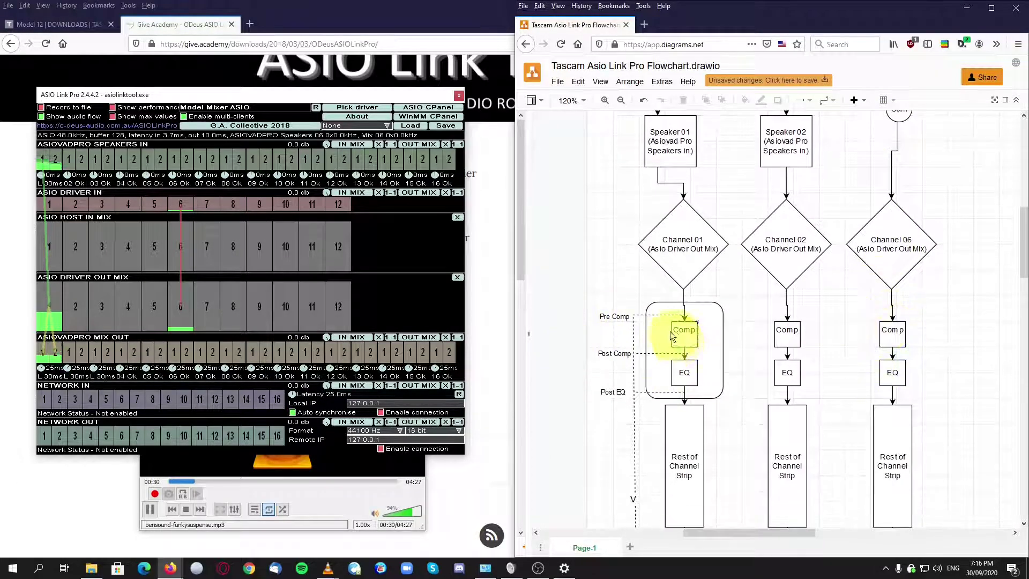
scroll(628, 349, "down", 1)
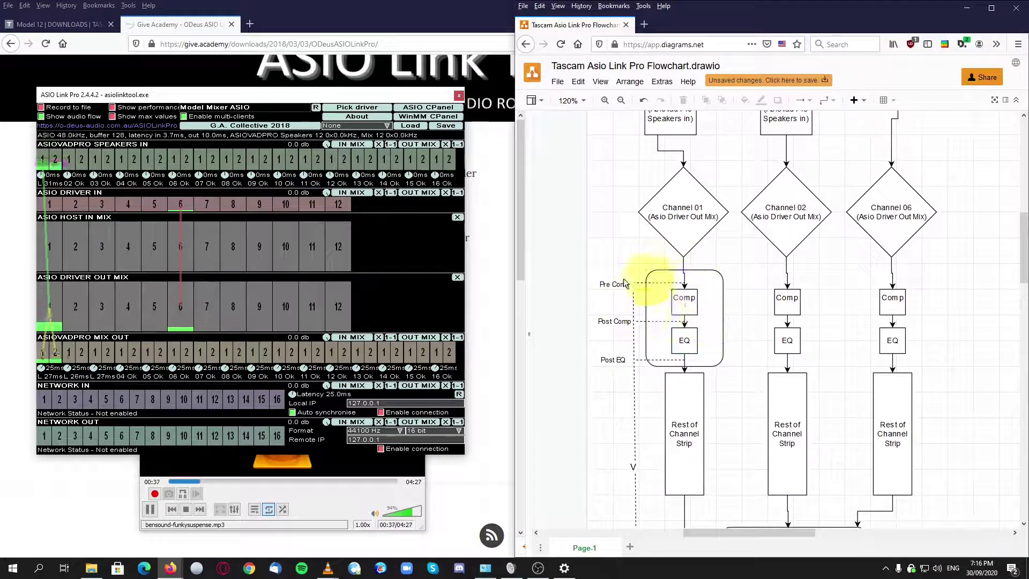
scroll(632, 340, "down", 2)
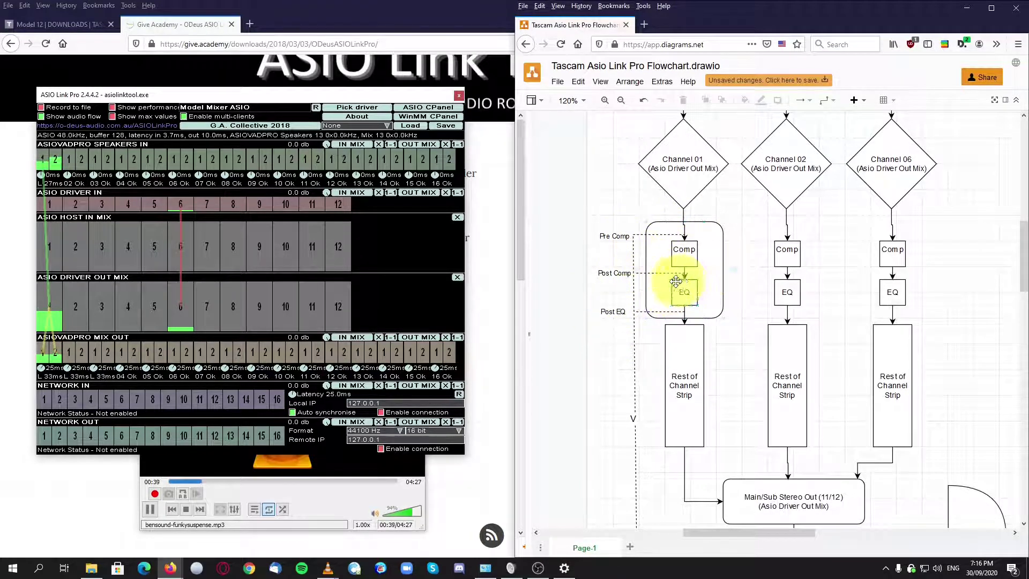
scroll(654, 301, "down", 10)
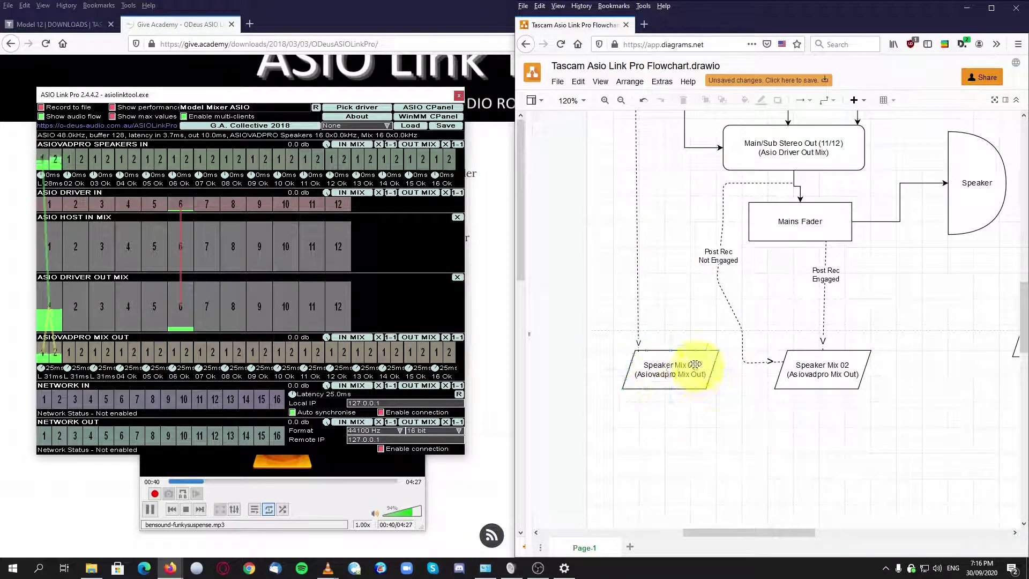
scroll(642, 356, "up", 2)
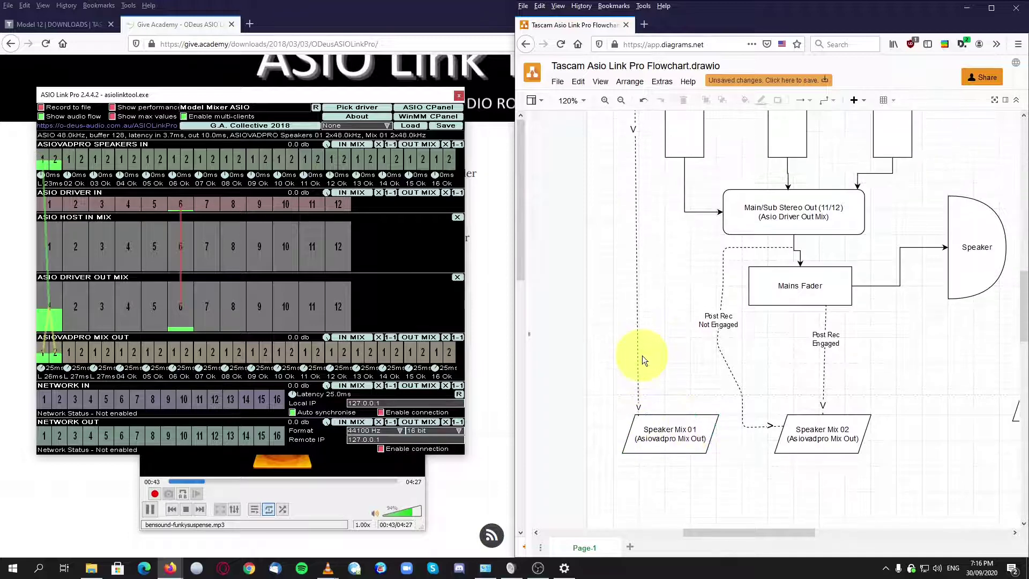
scroll(642, 355, "up", 2)
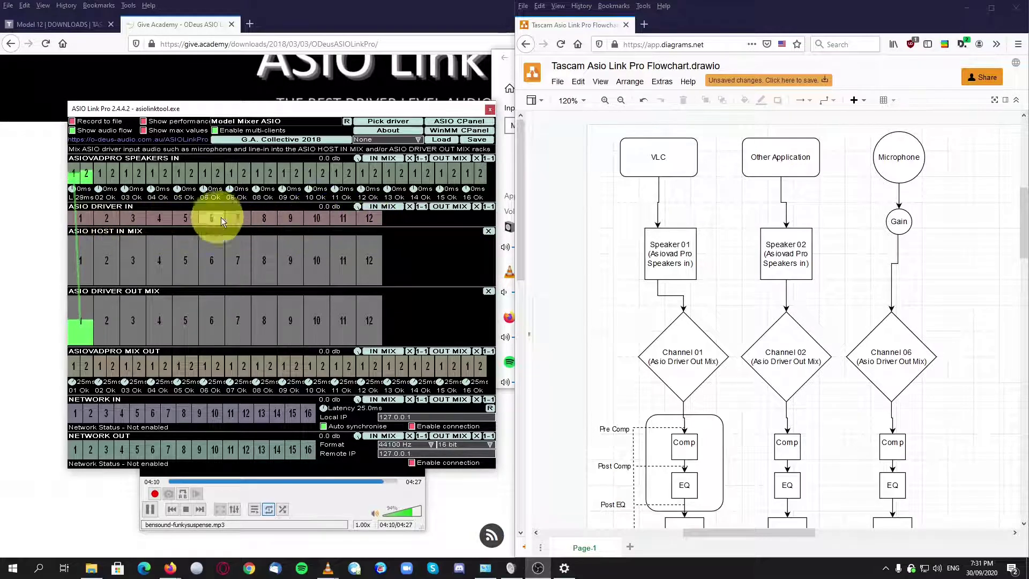
Step: Route ASIO Driver In channels 6, 11 and 12 to the matching ASIO Driver Out Mix channels, and jump back in the VLC track
left_click_drag(226, 220, 291, 223)
left_click_drag(211, 217, 213, 312)
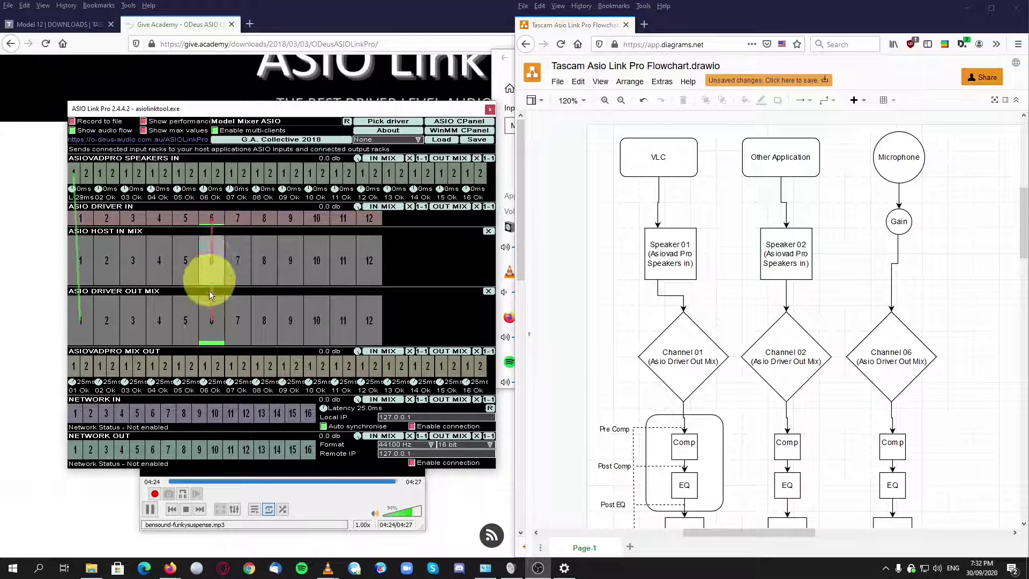
left_click(256, 481)
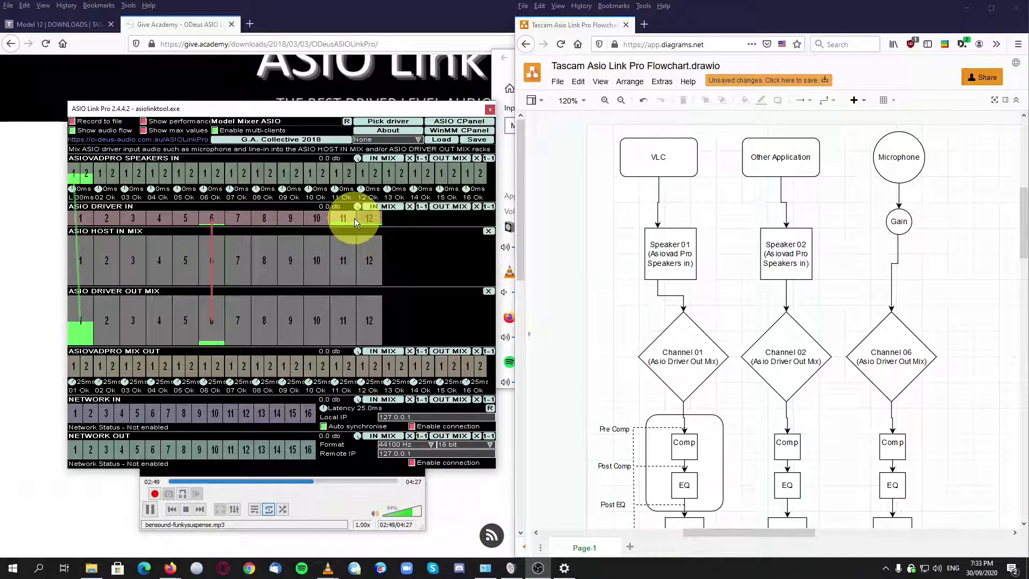
left_click_drag(340, 225, 368, 320)
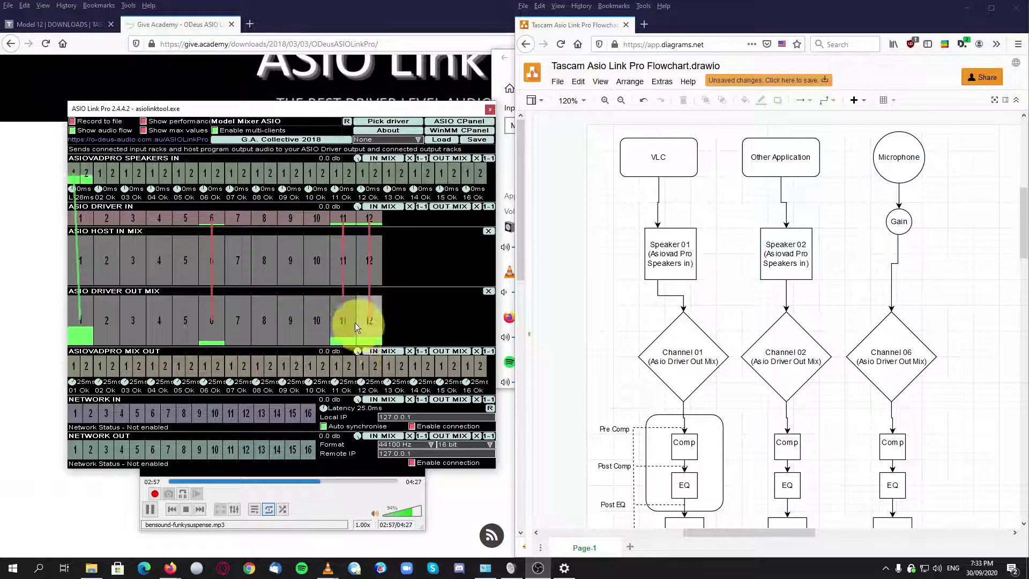
Step: Check the Mix devices in the Windows Sound recording list, and route ASIO Driver Out Mix channels 11 and 12 to ASIOVADPRO Mix Out 02
left_click(512, 569)
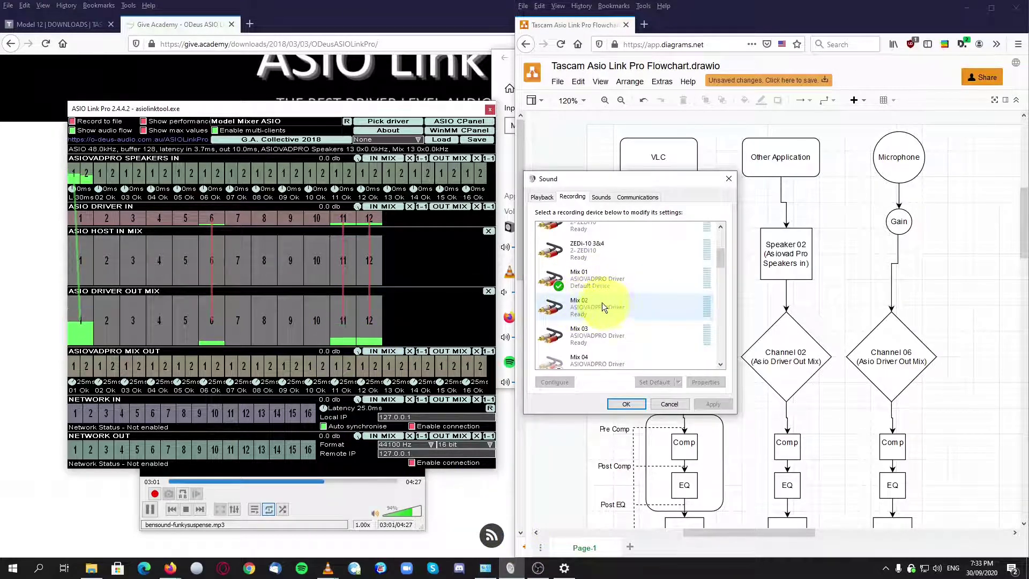
left_click(542, 197)
left_click(572, 197)
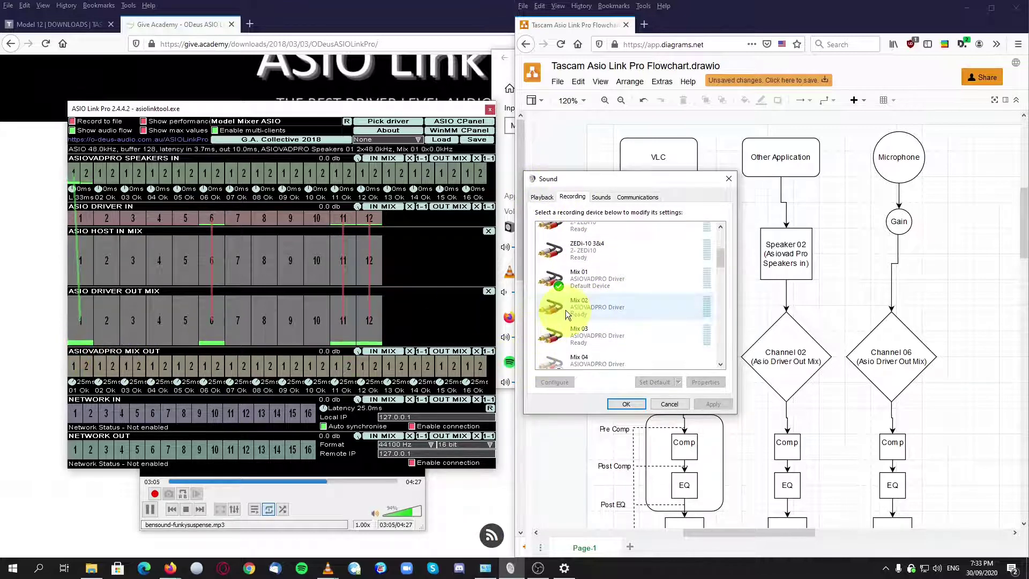
left_click_drag(195, 352, 114, 372)
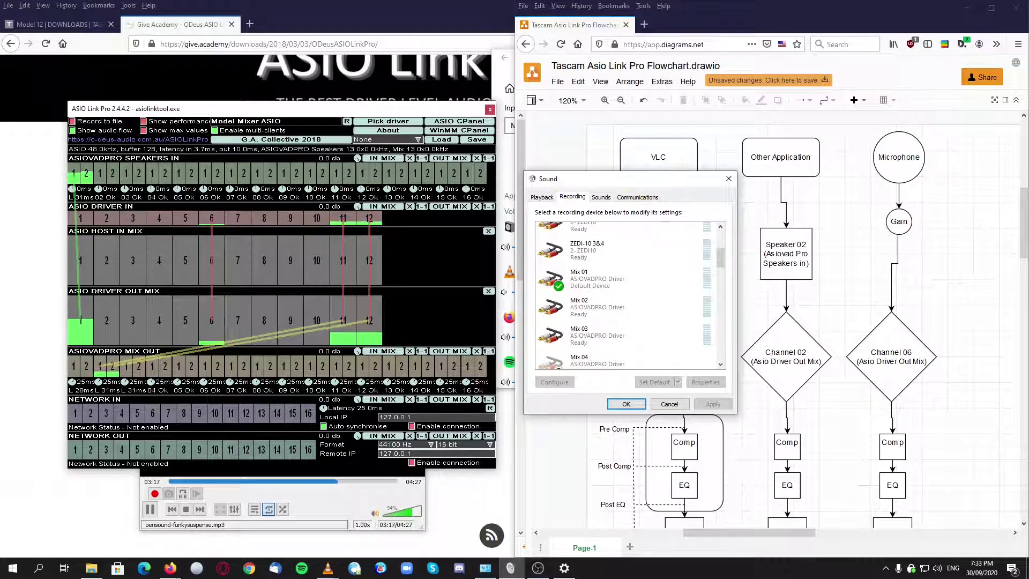
Step: Examine the flowchart's Main/Sub Stereo Out (11/12), Mains Fader and Post Rec paths leading to Speaker Mix 02
left_click(652, 175)
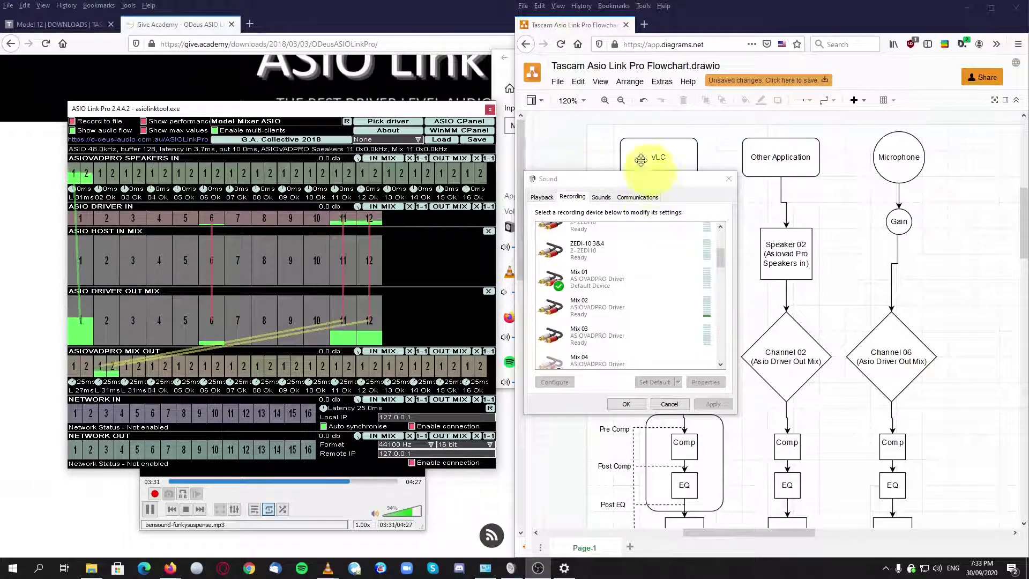
left_click(740, 22)
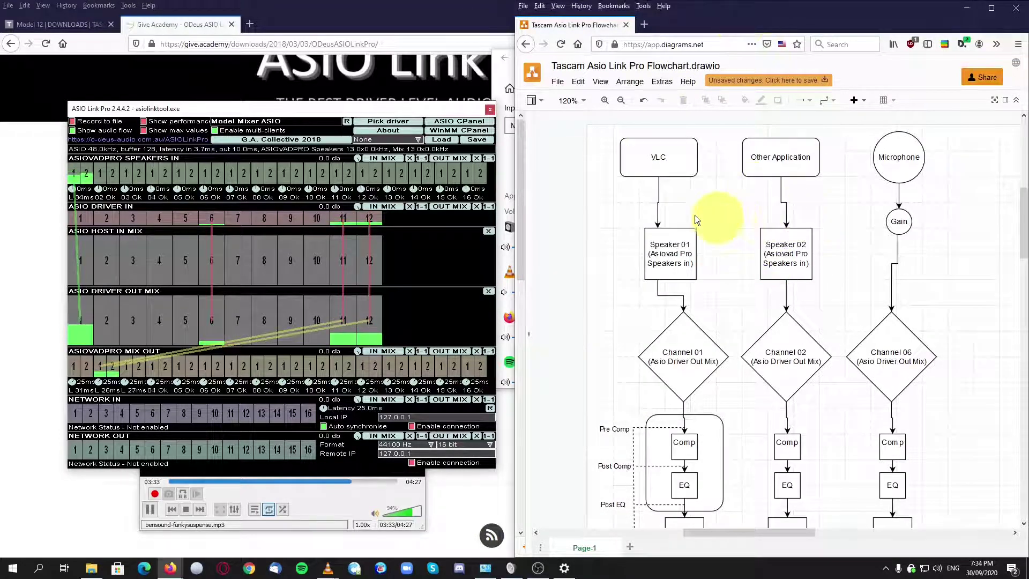
scroll(635, 180, "down", 6)
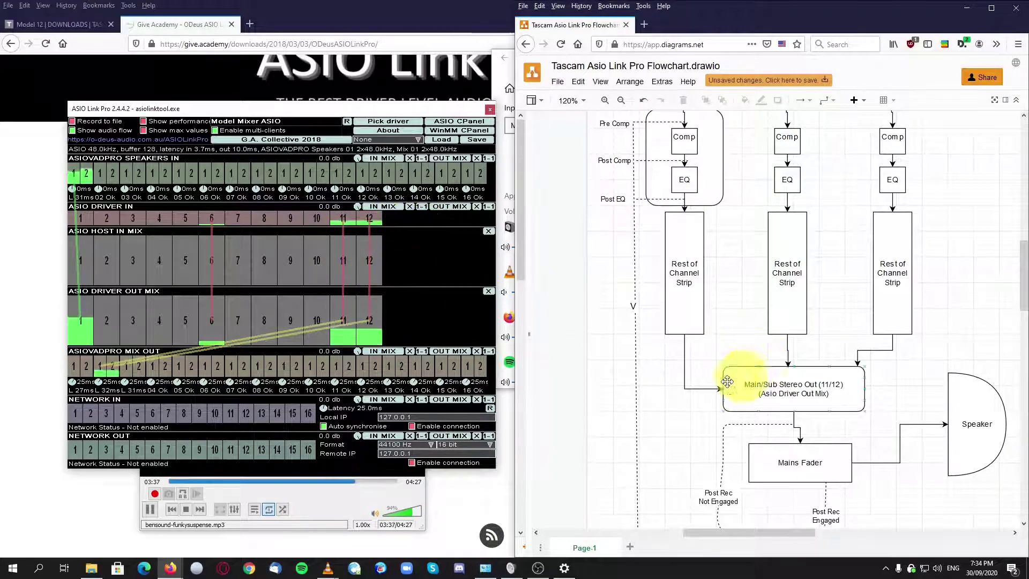
scroll(778, 375, "down", 1)
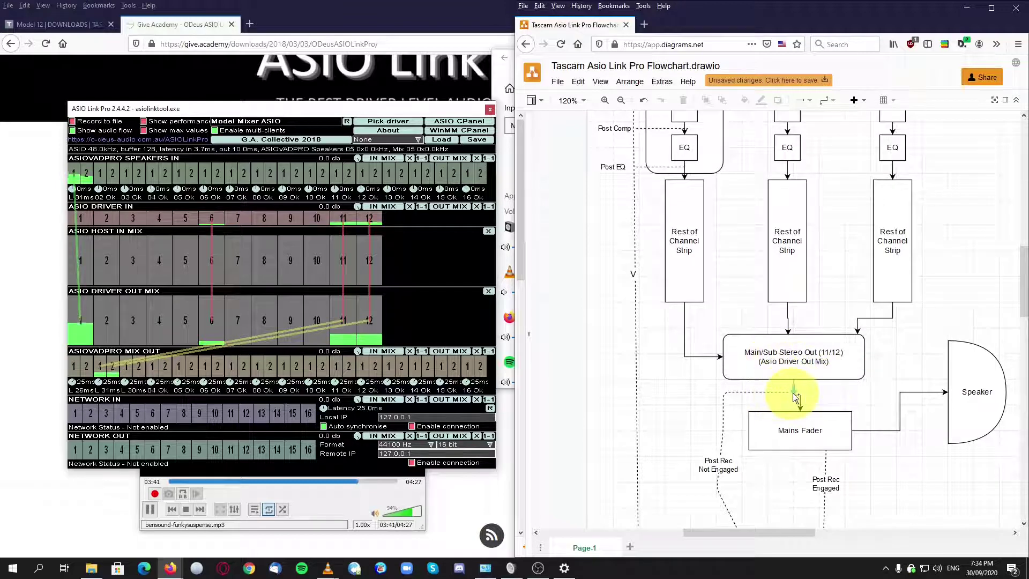
scroll(742, 400, "down", 2)
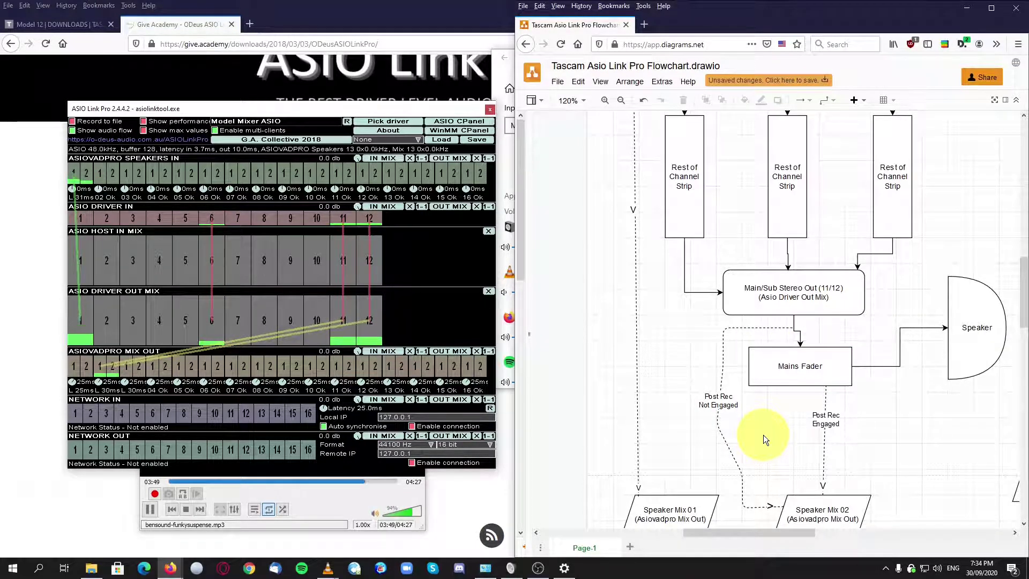
left_click(772, 372)
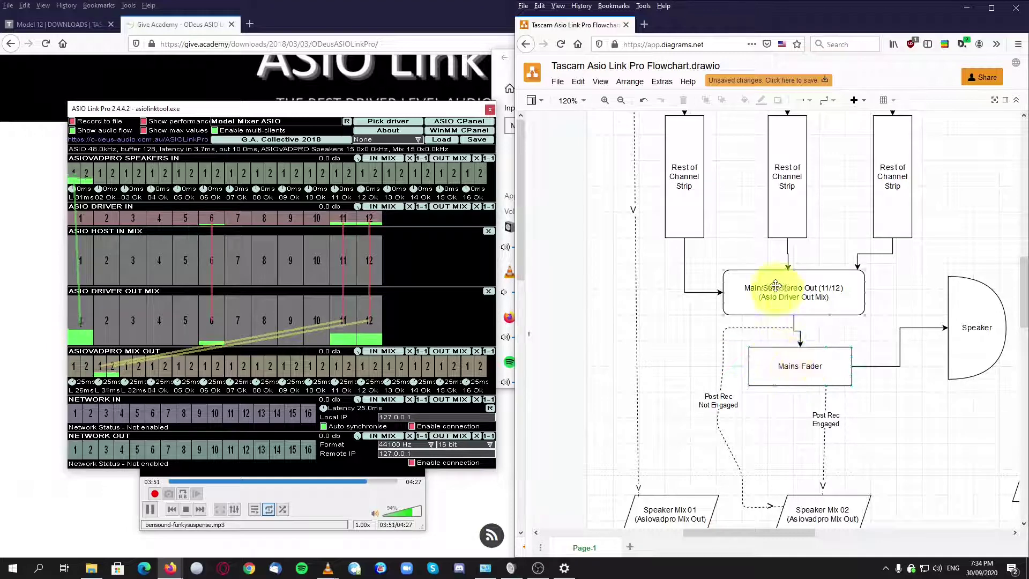
left_click(611, 335)
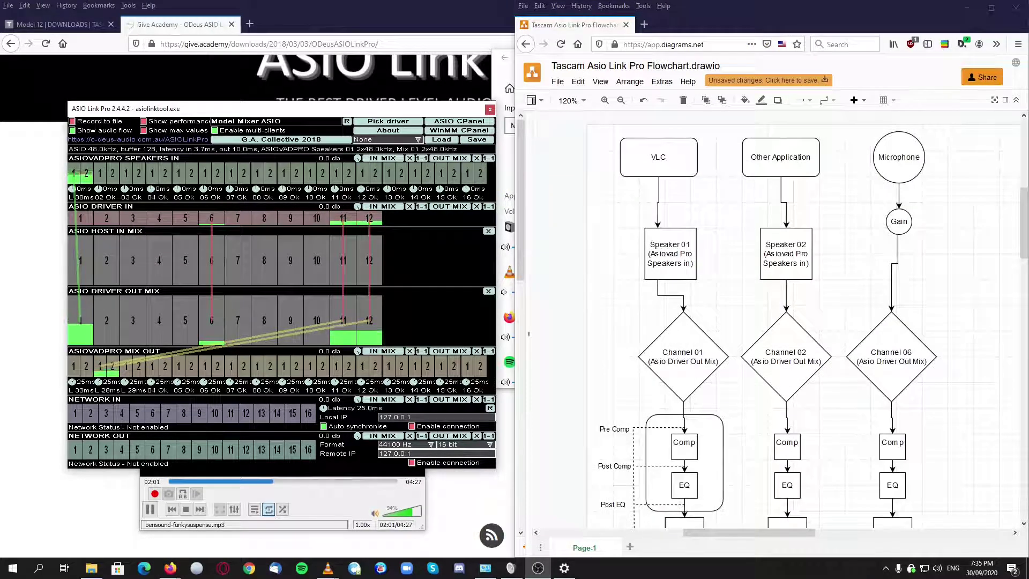
Step: Switch to OBS and maximize its window
key("alt+Tab")
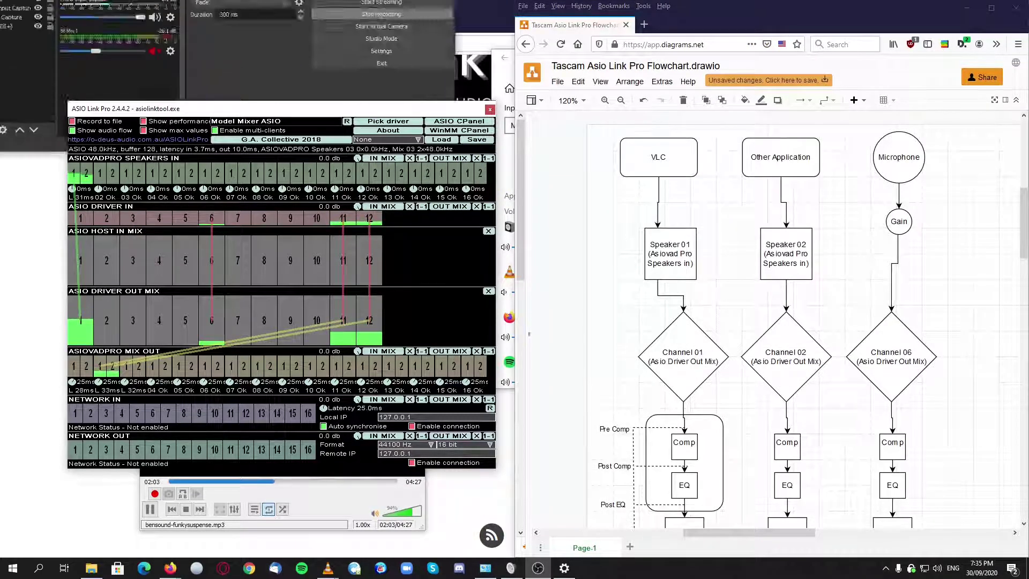
left_click_drag(420, 76, 611, 126)
left_click_drag(403, 107, 214, 0)
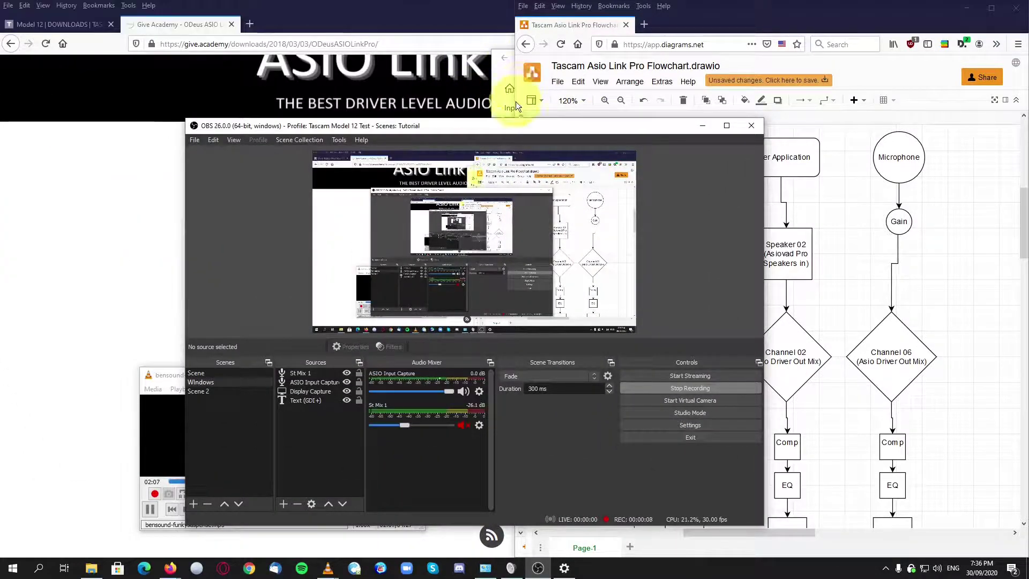
left_click_drag(493, 126, 396, 100)
left_click(633, 100)
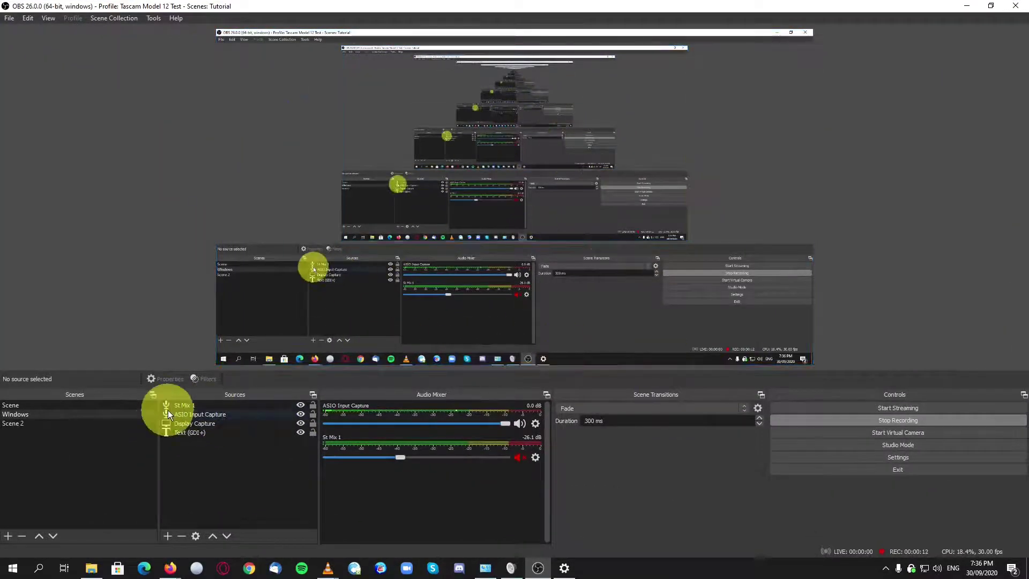
Step: Add a new Audio Input Capture source named "St Mix2" to the Windows scene
left_click(168, 536)
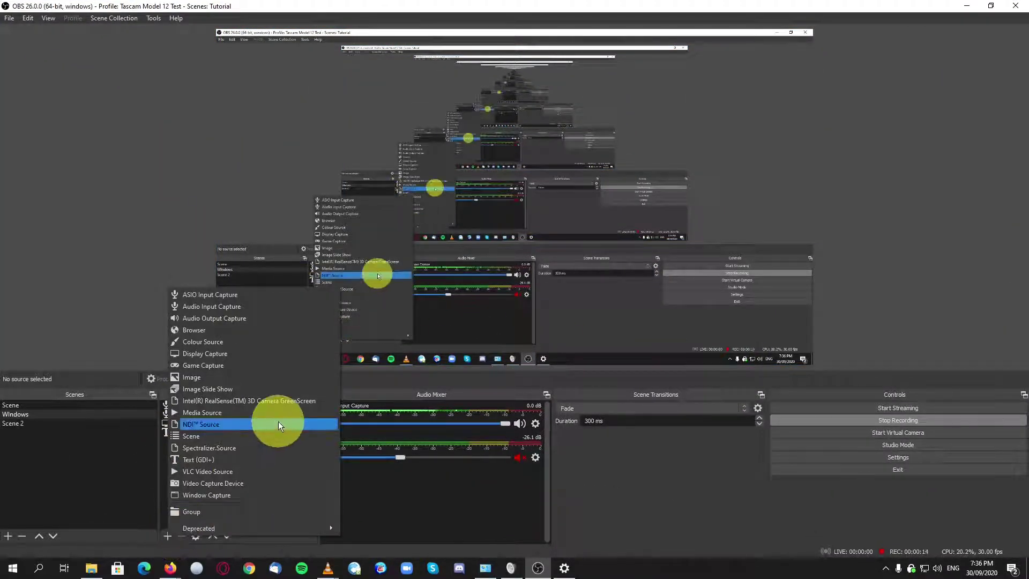
left_click(275, 308)
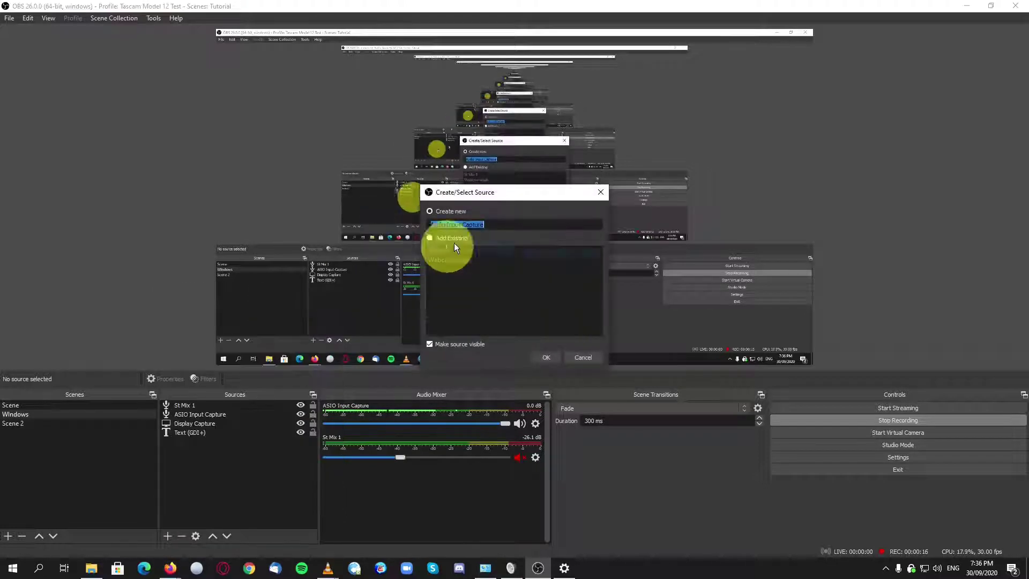
type("St ")
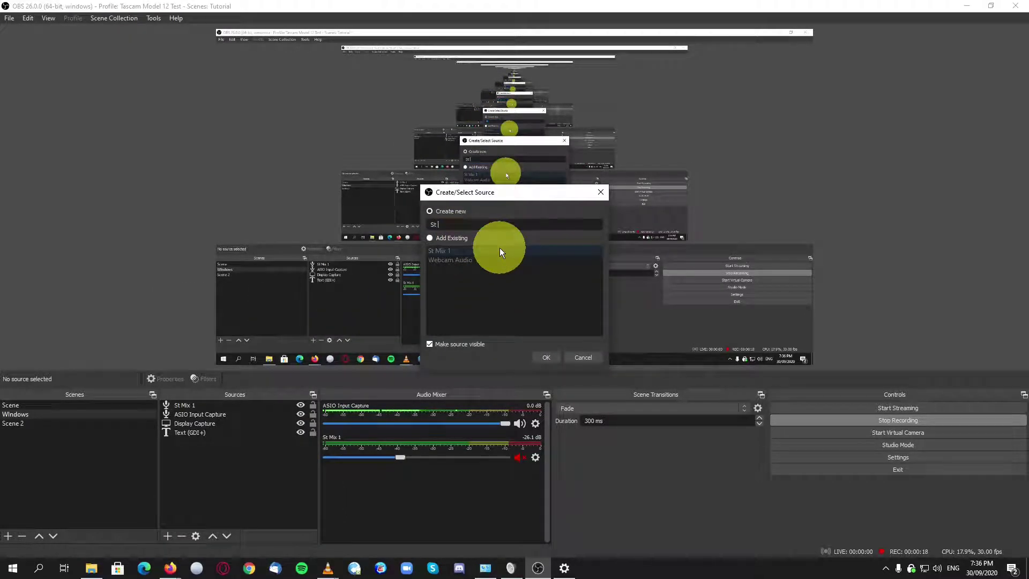
type("Mix2")
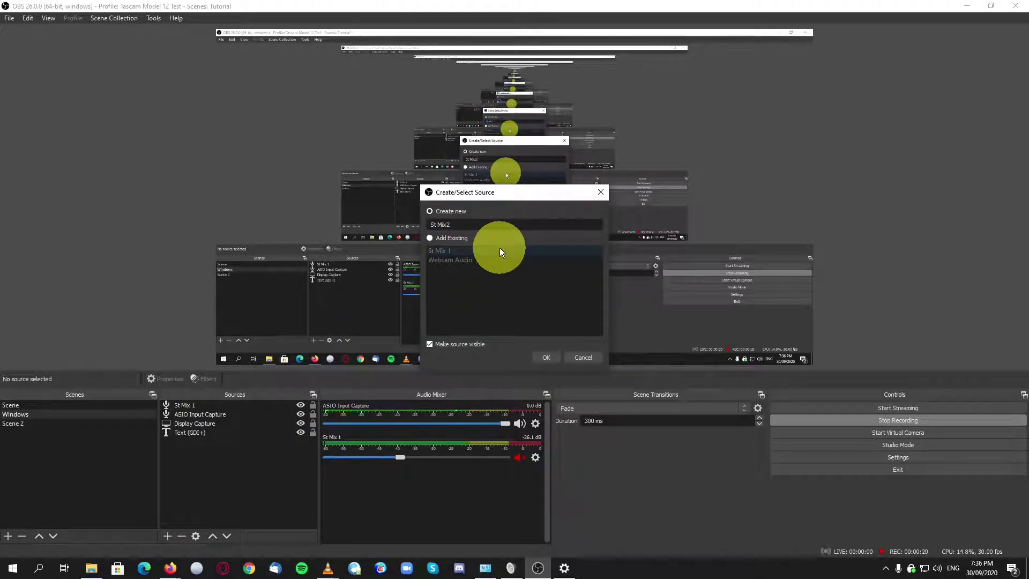
key("Return")
Step: Set the St Mix2 source's device to Mix 02 (ASIOVADPRO Driver) and lower its mixer volume to -27.0 dB
left_click(428, 135)
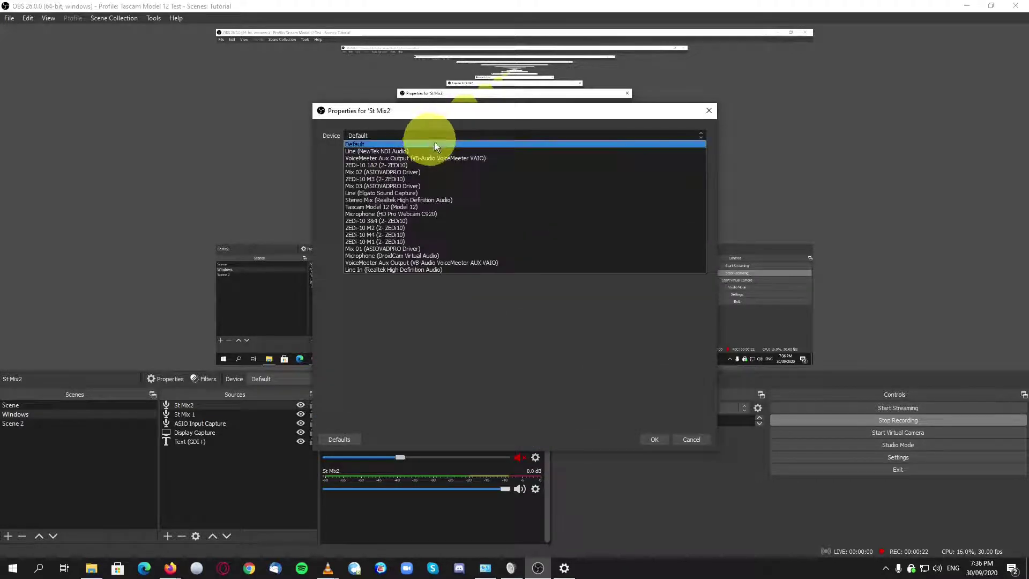
left_click(460, 173)
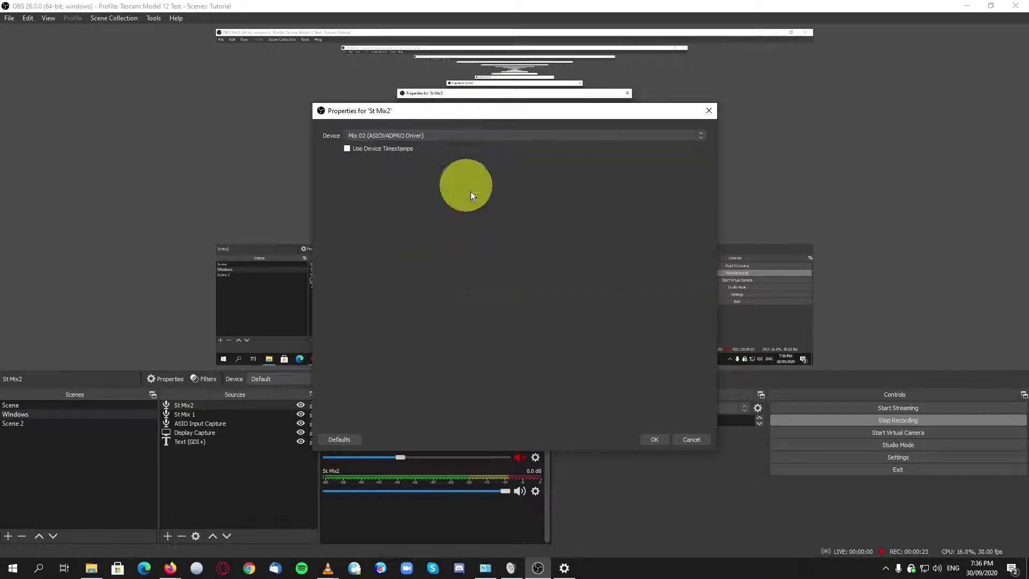
left_click(653, 442)
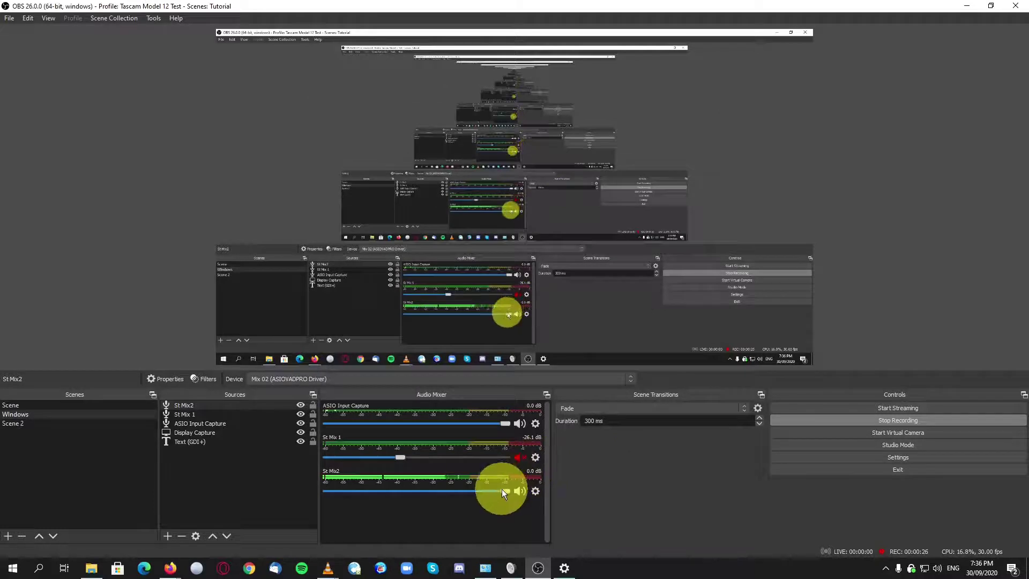
left_click_drag(502, 490, 399, 491)
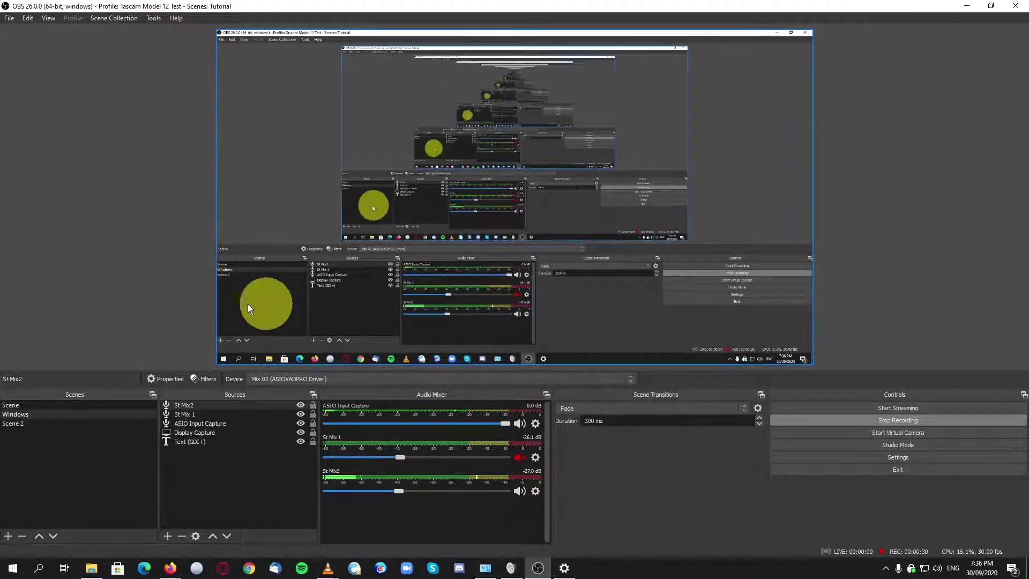
left_click(31, 425)
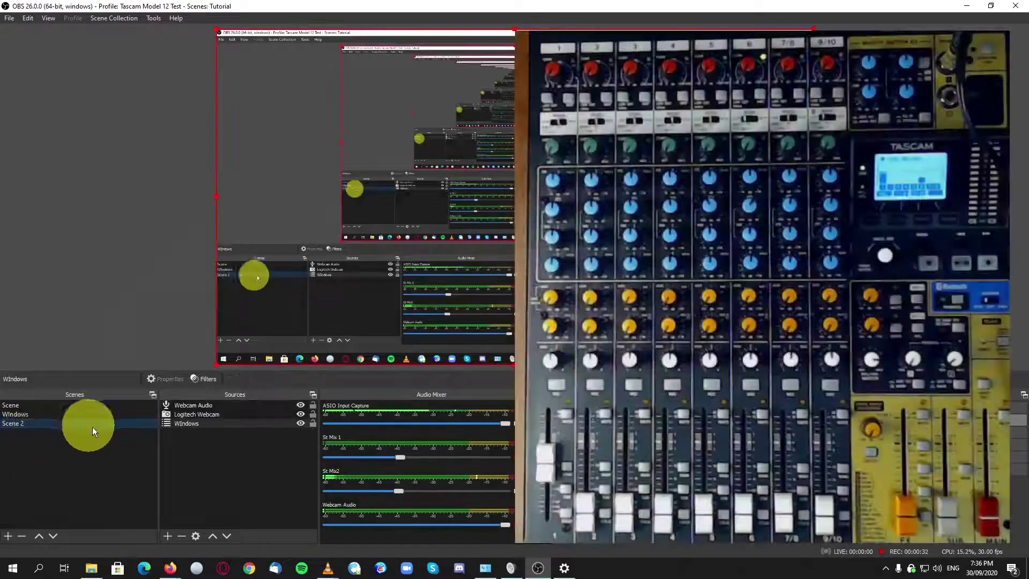
right_click(204, 492)
mouse_move(253, 499)
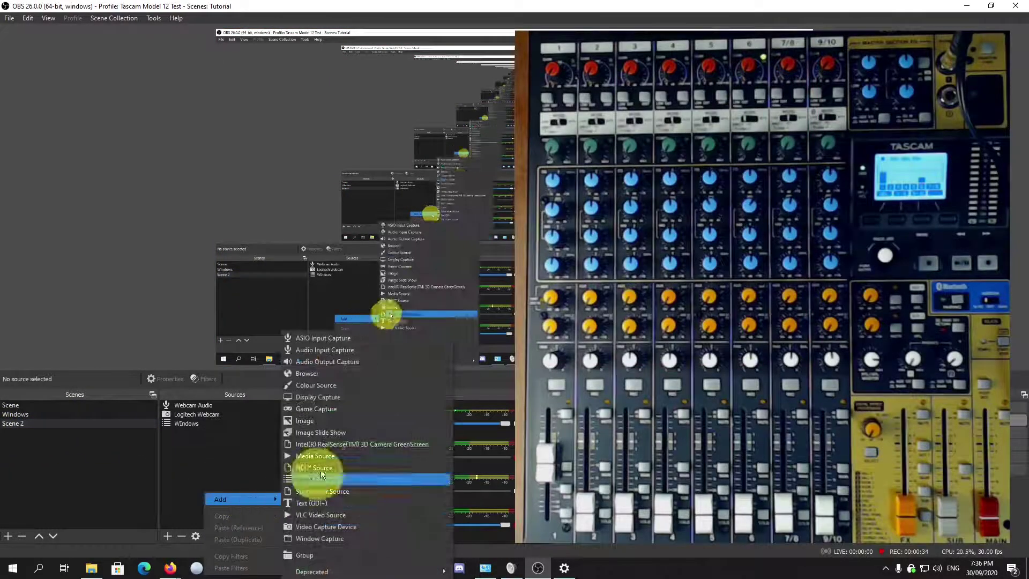
left_click(28, 412)
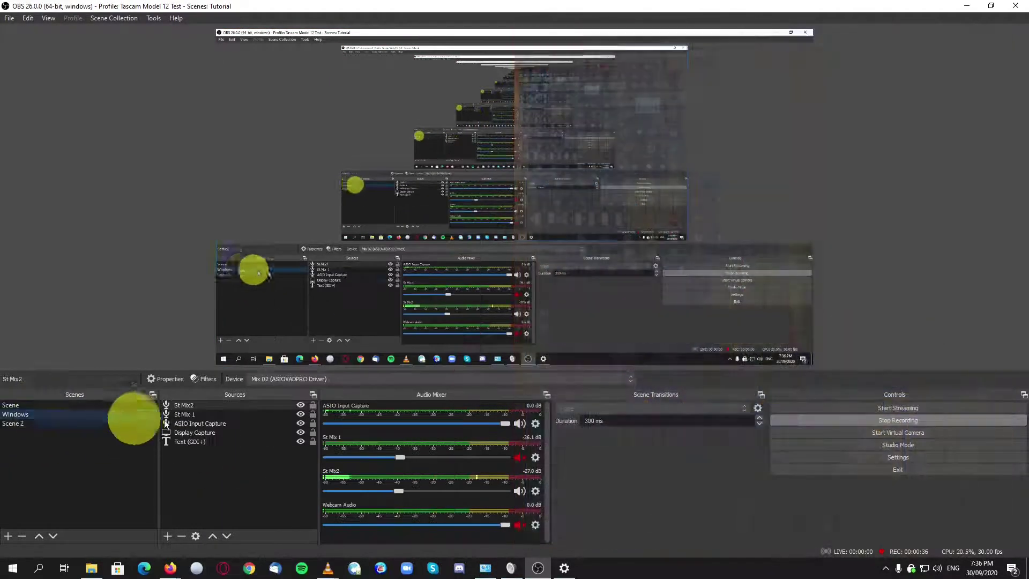
Step: Copy the St Mix2 source from the Windows scene and paste it into Scene 2 as a reference
right_click(197, 406)
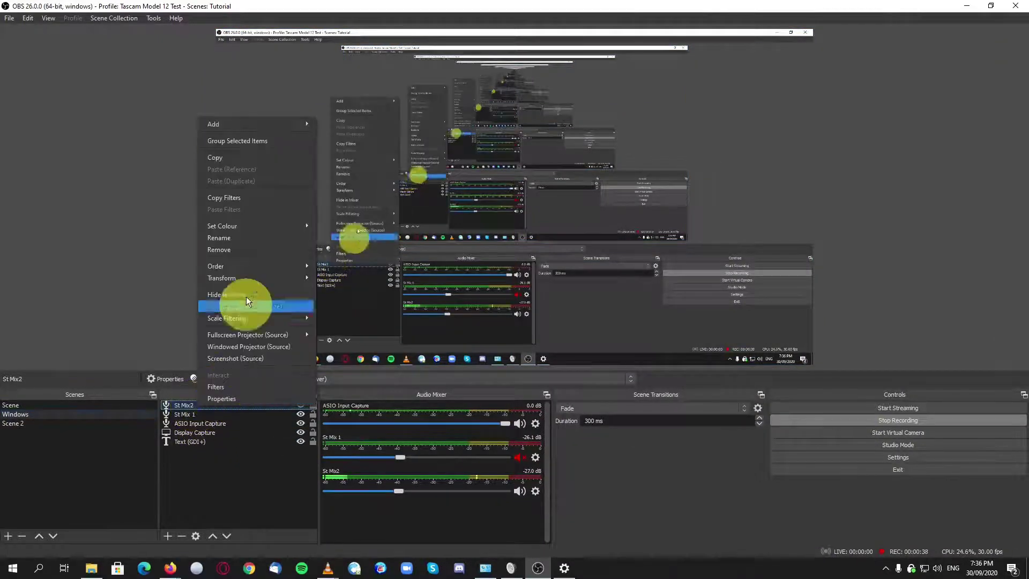
left_click(233, 161)
left_click(14, 423)
right_click(201, 476)
left_click(246, 510)
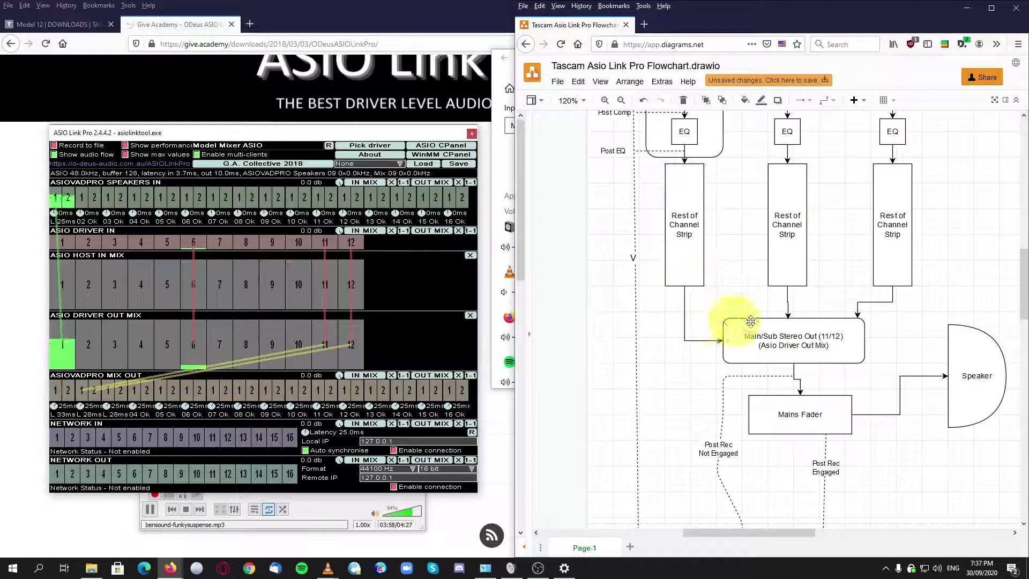
Step: Examine the flowchart's Mains Fader and the Post Rec Engaged and Not Engaged paths into Speaker Mix 02
scroll(793, 317, "down", 2)
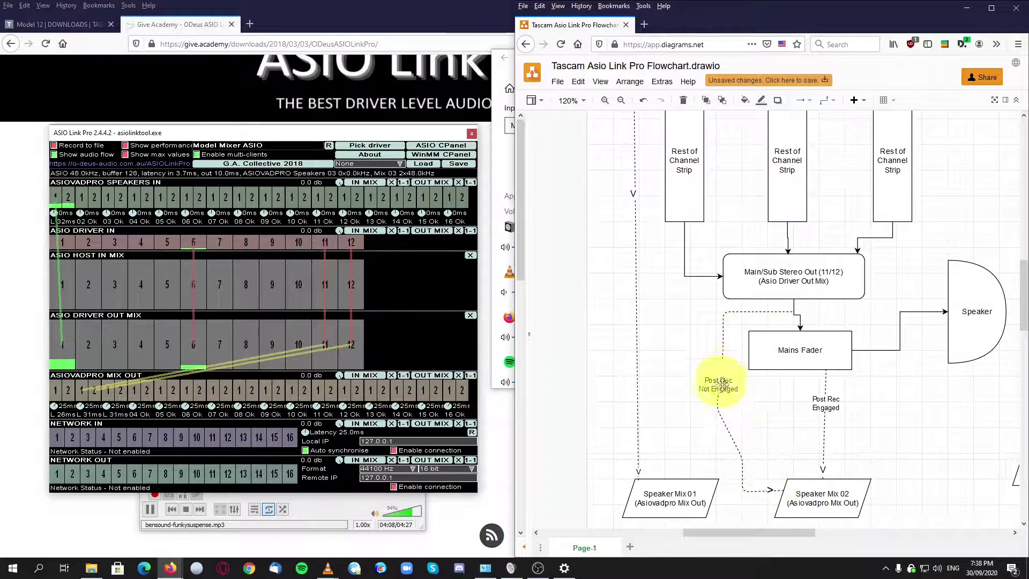
left_click(823, 352)
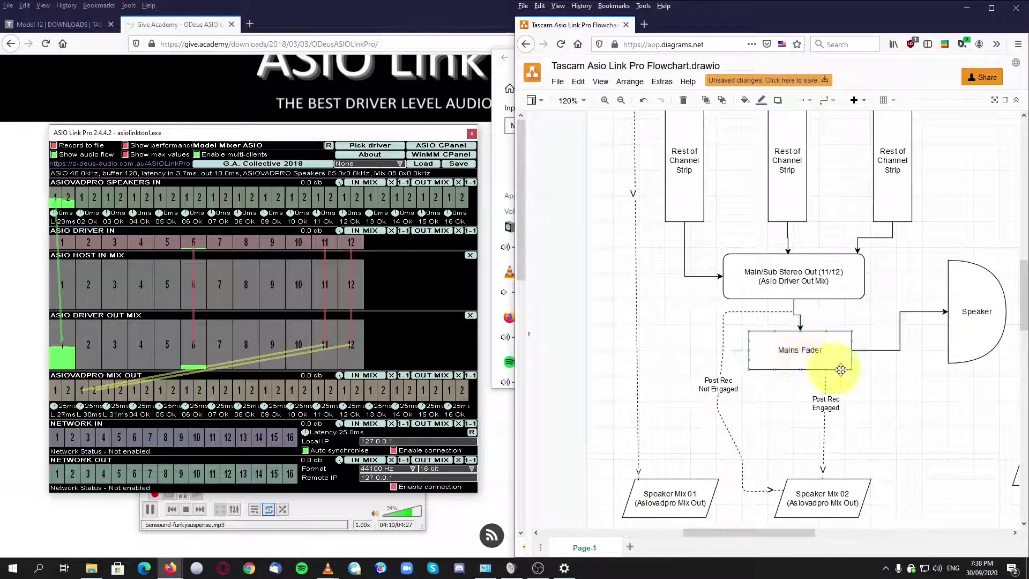
left_click(816, 417)
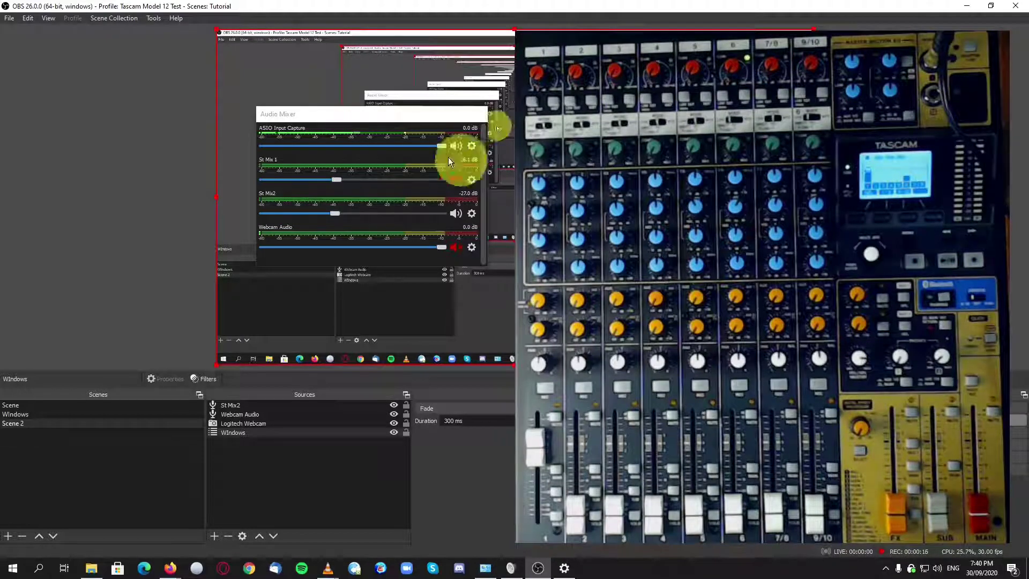
Step: Hide the St Mix 1 and Webcam Audio channels in the OBS audio mixer
left_click(473, 182)
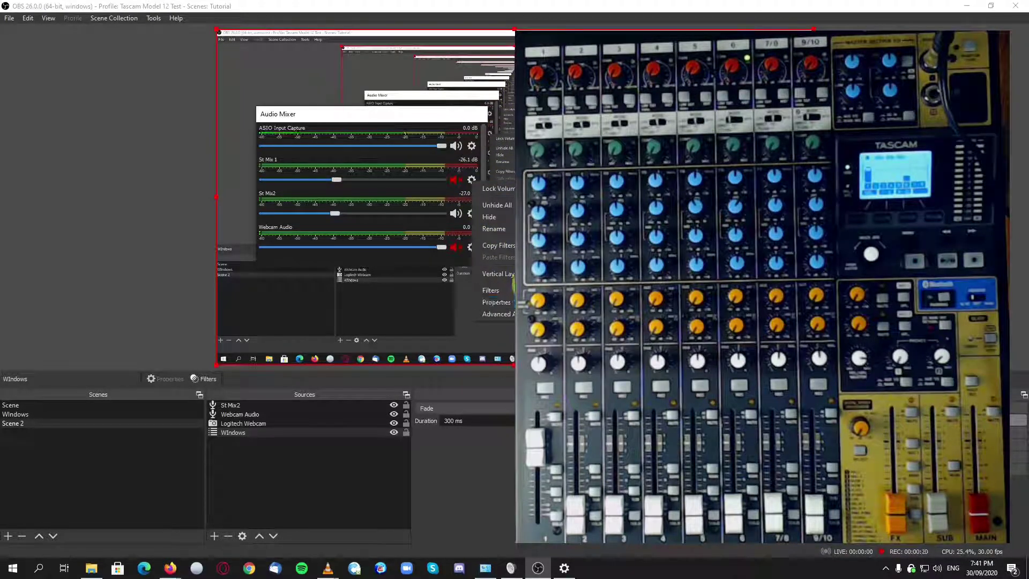
left_click(506, 218)
left_click(471, 214)
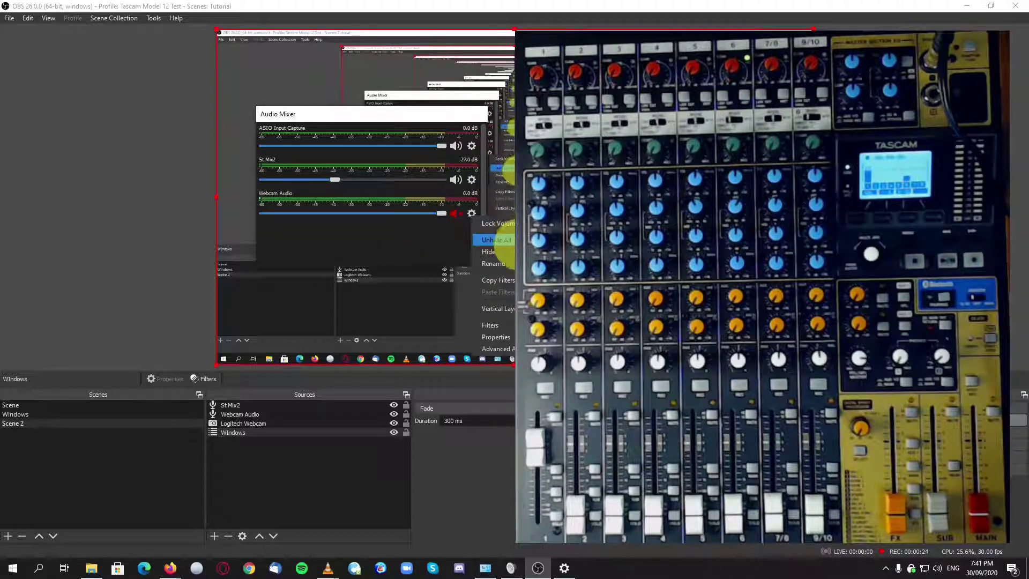
left_click(509, 250)
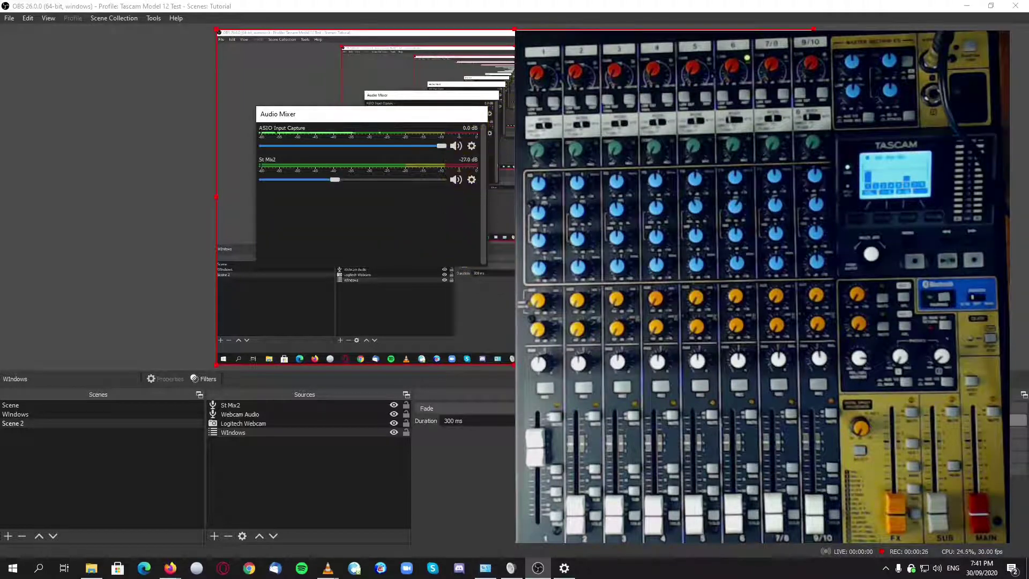